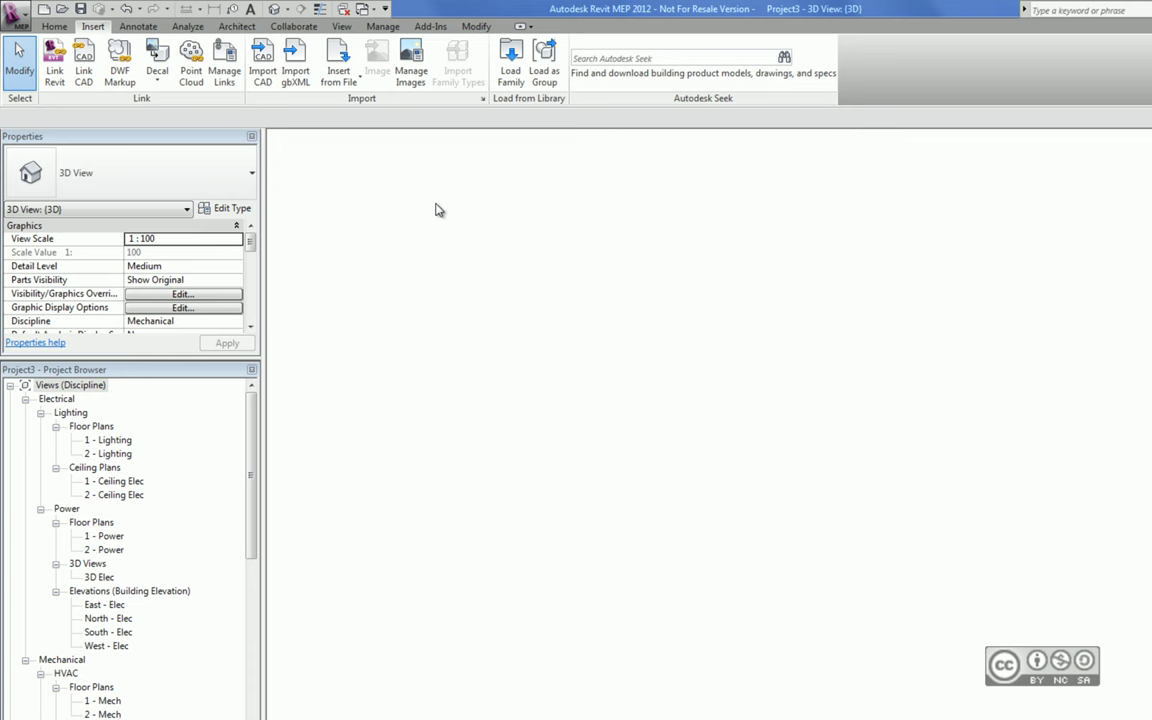
Step: Load M_Downlight - Spot.rfa from the family_type_catalog folder into the project
{"action": "left_click", "coordinate": [510, 65]}
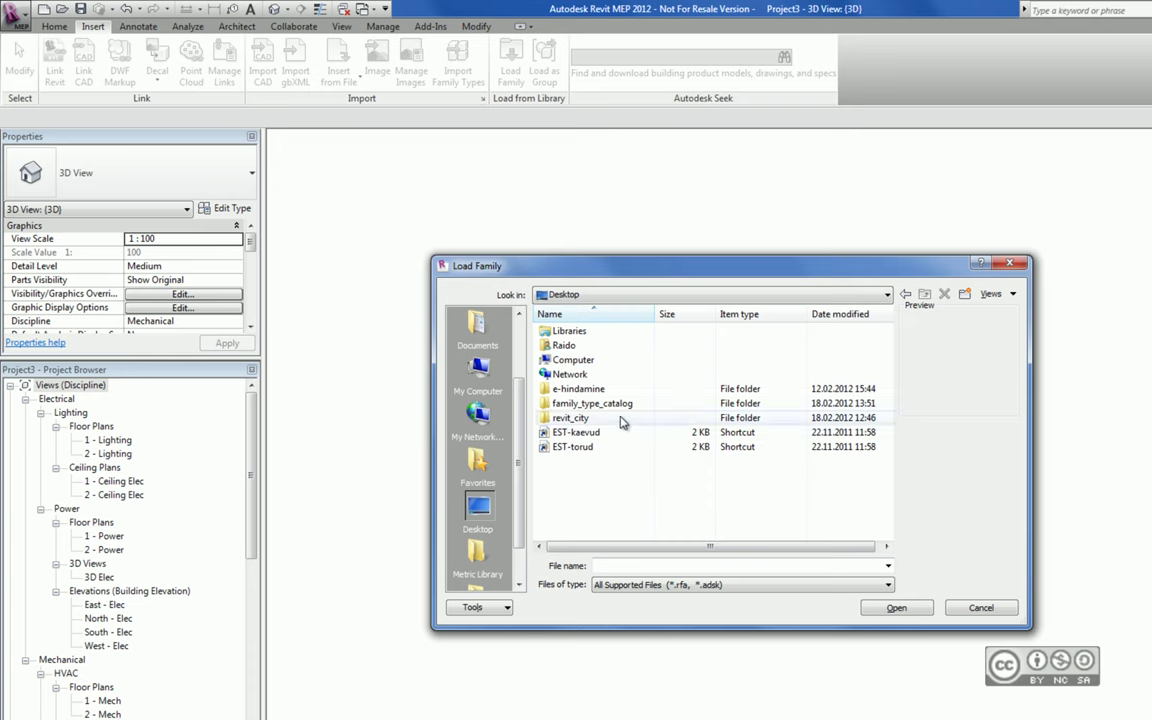
{"action": "double_click", "coordinate": [600, 404]}
{"action": "left_click", "coordinate": [600, 345]}
{"action": "left_click", "coordinate": [900, 610]}
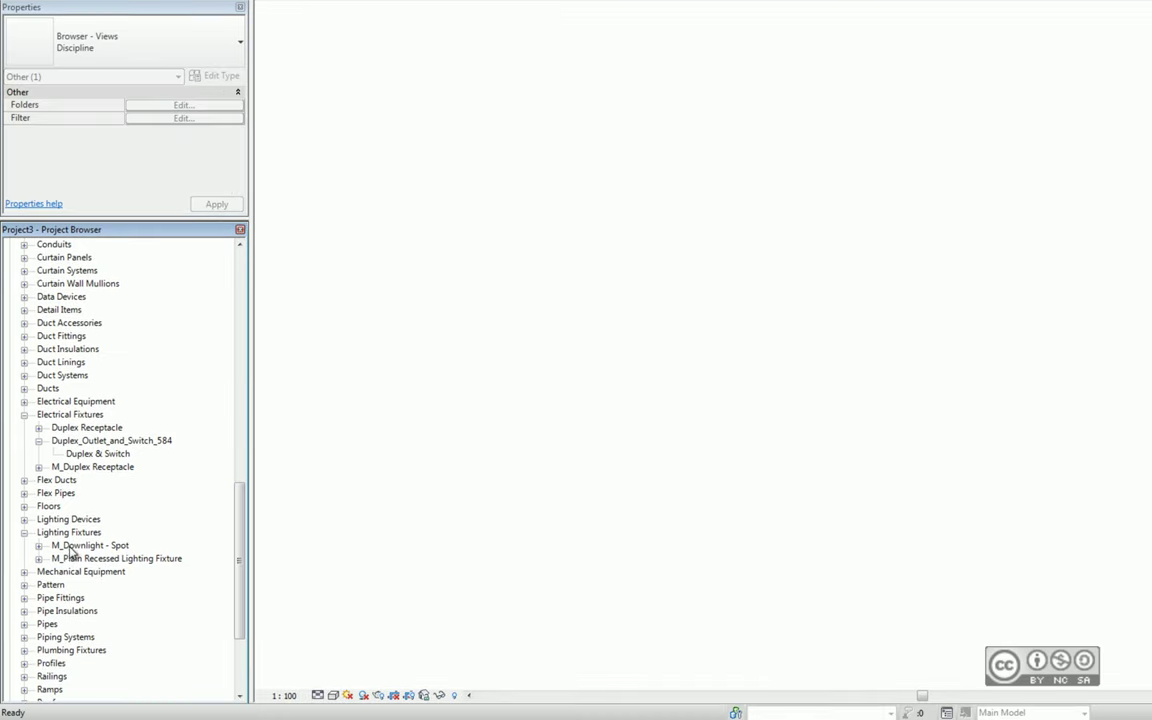
Step: Expand M_Downlight - Spot to show its six tilt types, select 60 Degree Tilt - 120V, and start opening the family file
{"action": "double_click", "coordinate": [105, 546]}
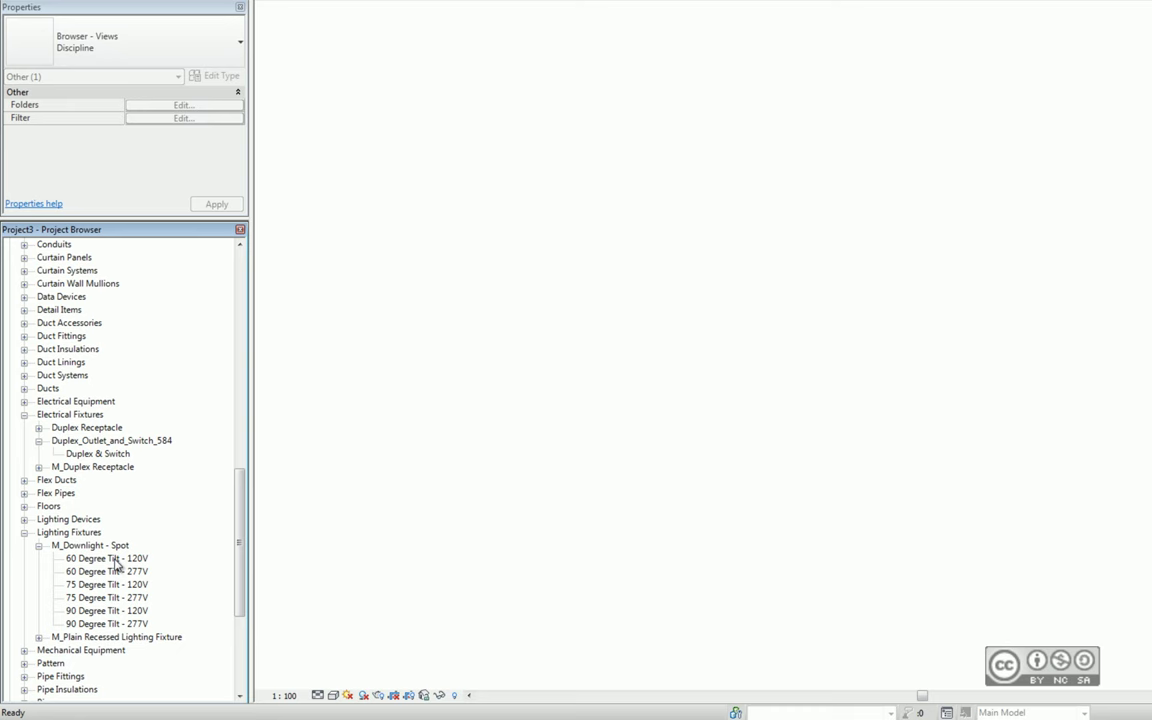
{"action": "left_click", "coordinate": [100, 560]}
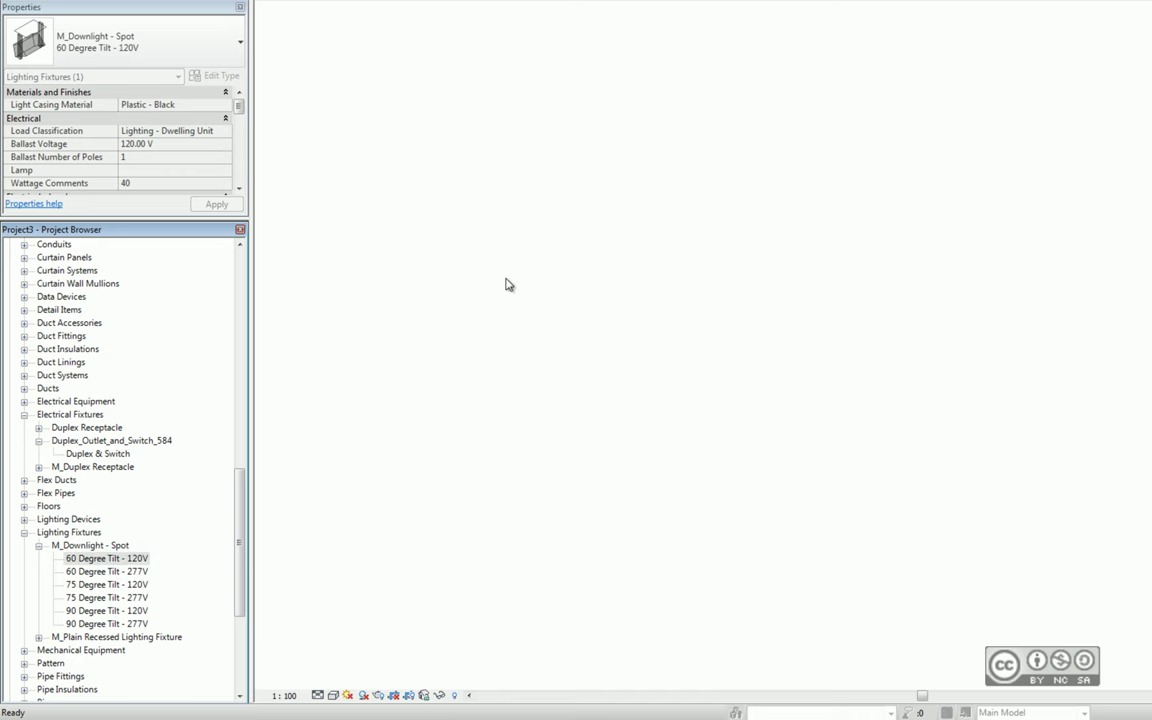
{"action": "key", "text": "ctrl+o"}
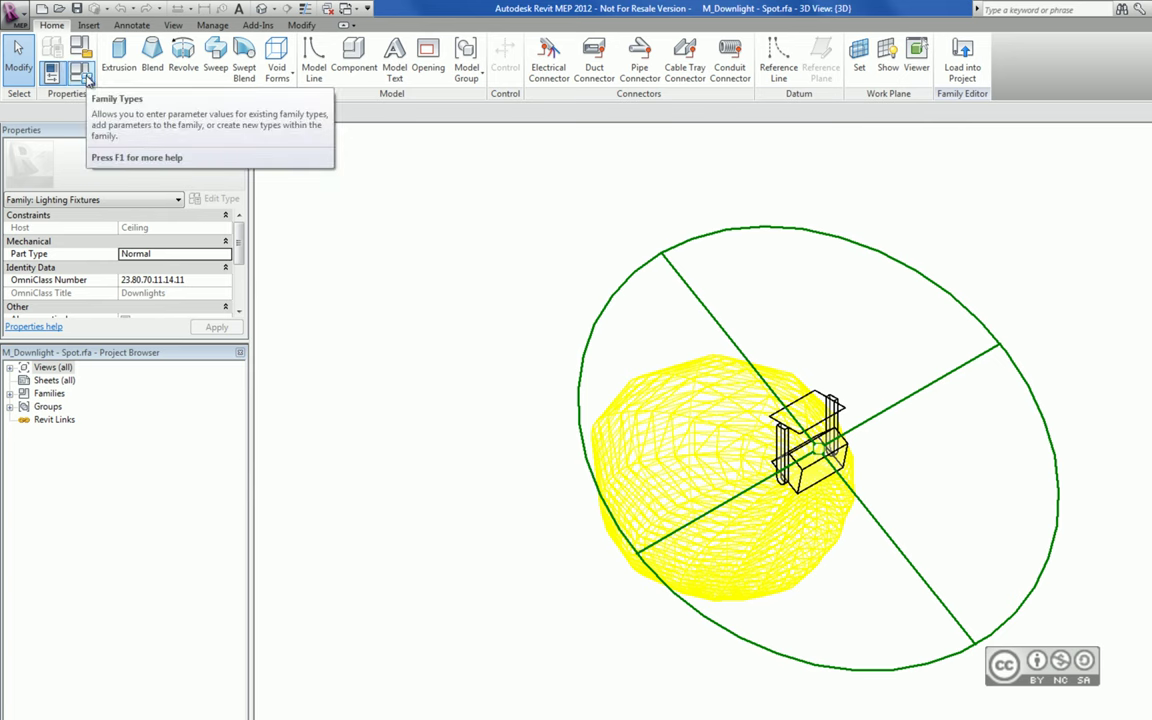
Step: Open Family Types and browse the type list, keeping 60 Degree Tilt - 120V current
{"action": "left_click", "coordinate": [85, 77]}
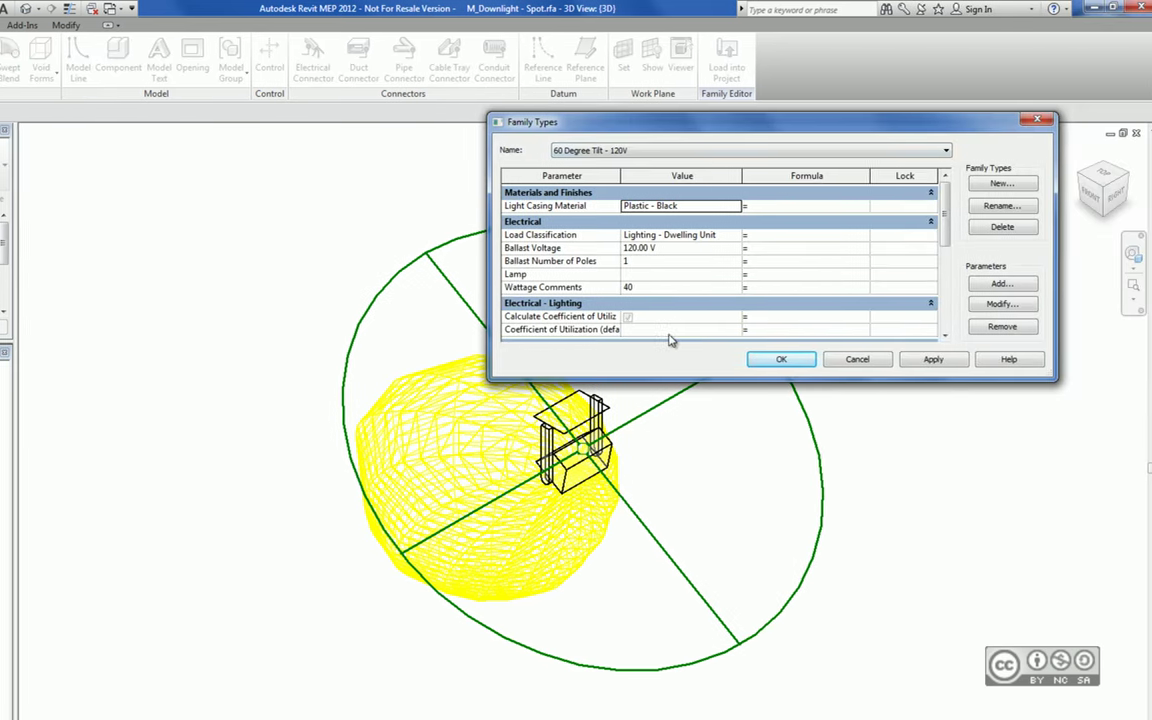
{"action": "left_click", "coordinate": [578, 150]}
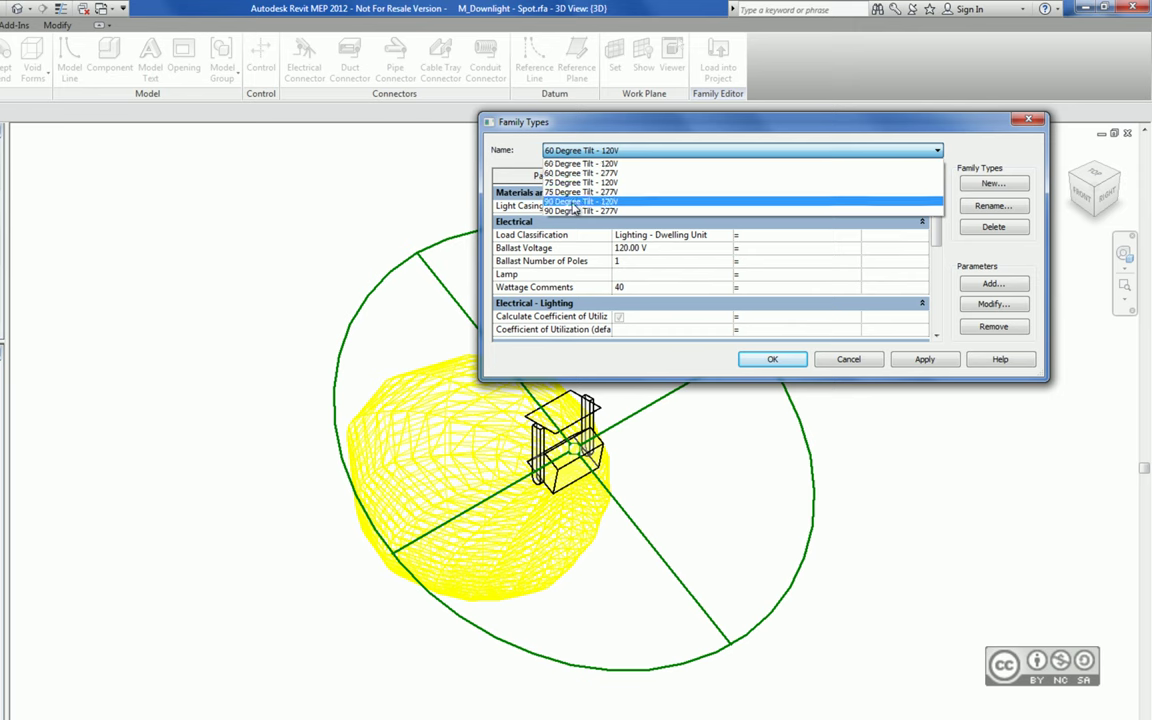
{"action": "left_click", "coordinate": [519, 150]}
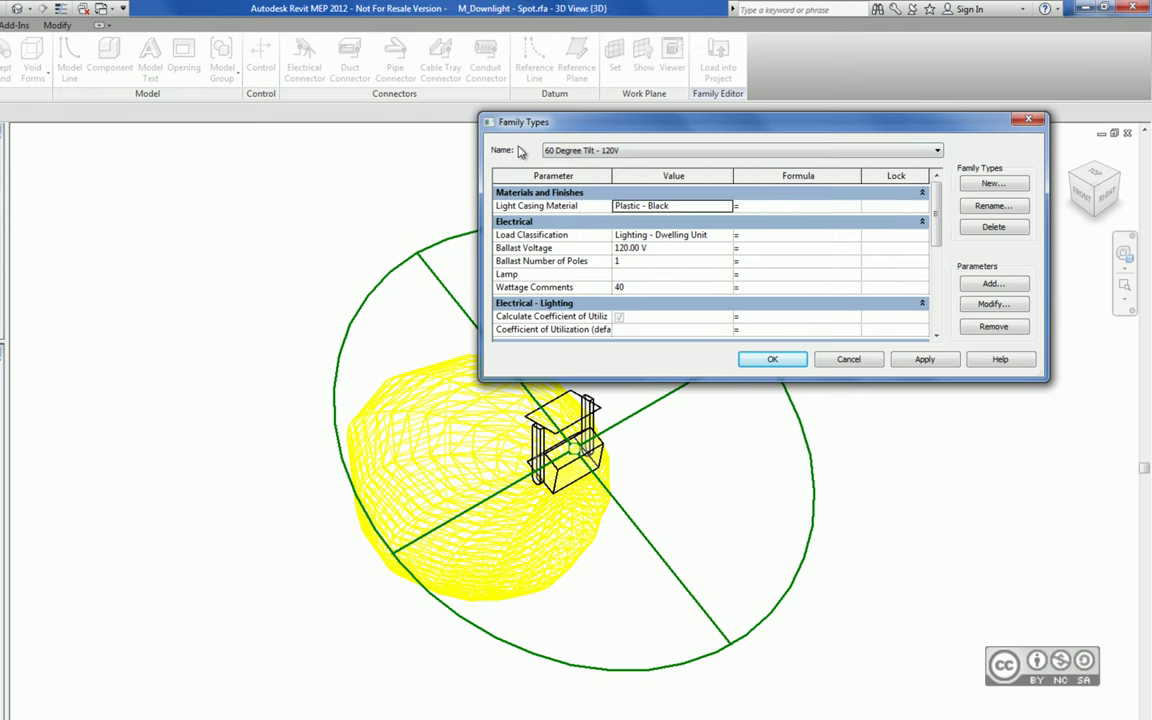
{"action": "left_click_drag", "start_coordinate": [935, 236], "coordinate": [933, 296]}
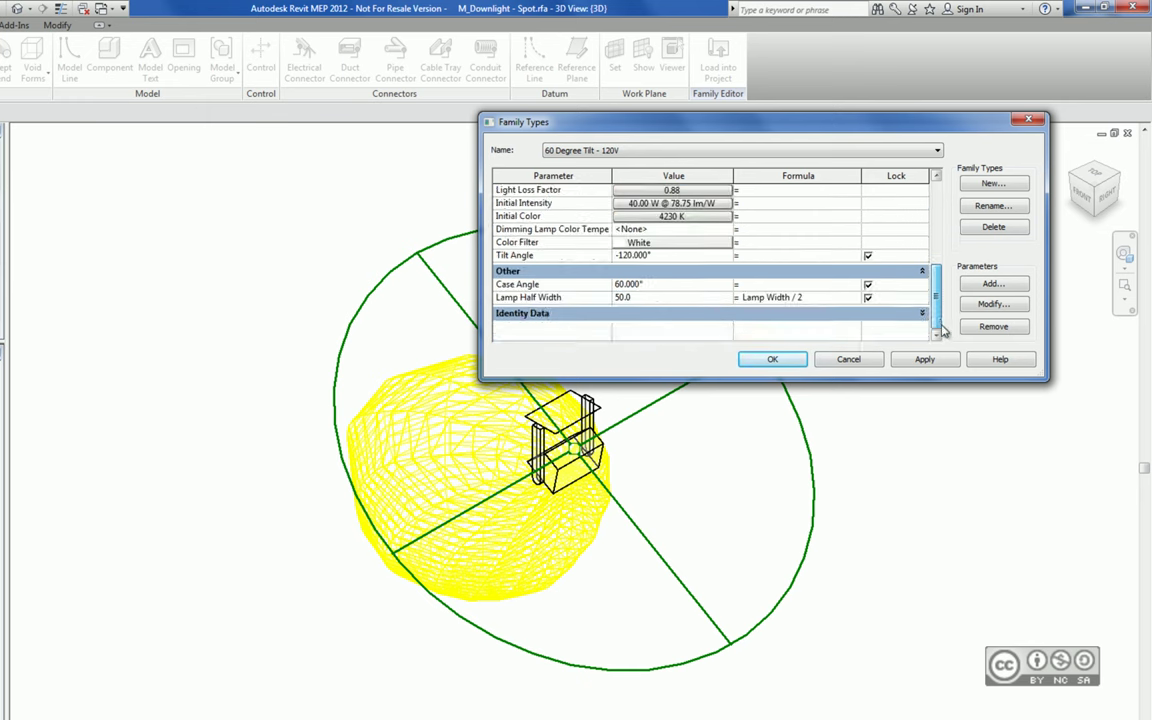
{"action": "left_click", "coordinate": [614, 151]}
{"action": "left_click", "coordinate": [605, 192]}
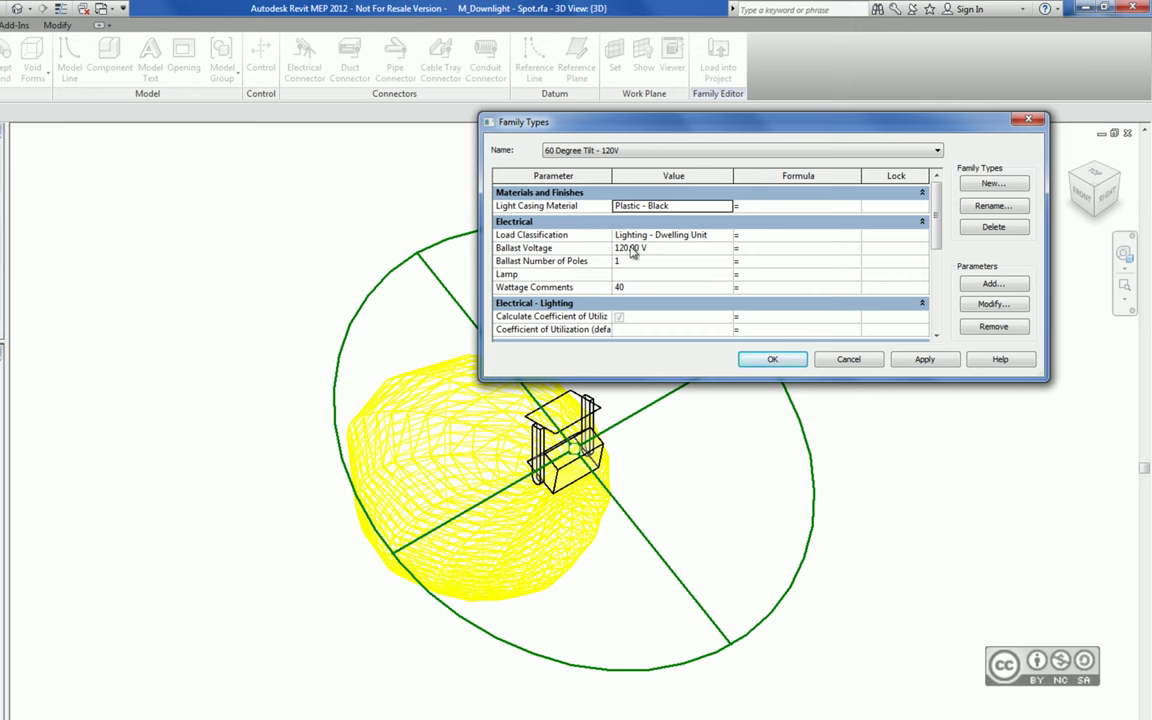
Step: Scroll through the type parameters, then bring up the family_type.xlsx spreadsheet
{"action": "left_click", "coordinate": [545, 152]}
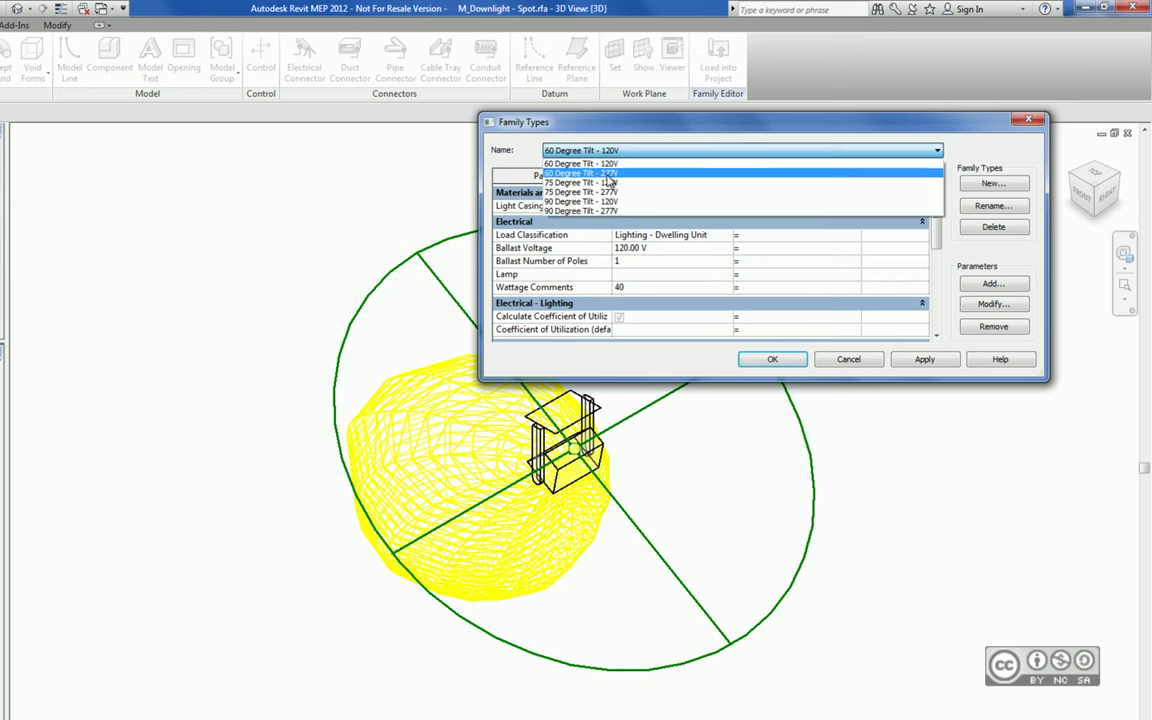
{"action": "left_click", "coordinate": [580, 163]}
{"action": "scroll", "coordinate": [935, 332], "scroll_direction": "down", "scroll_amount": 7}
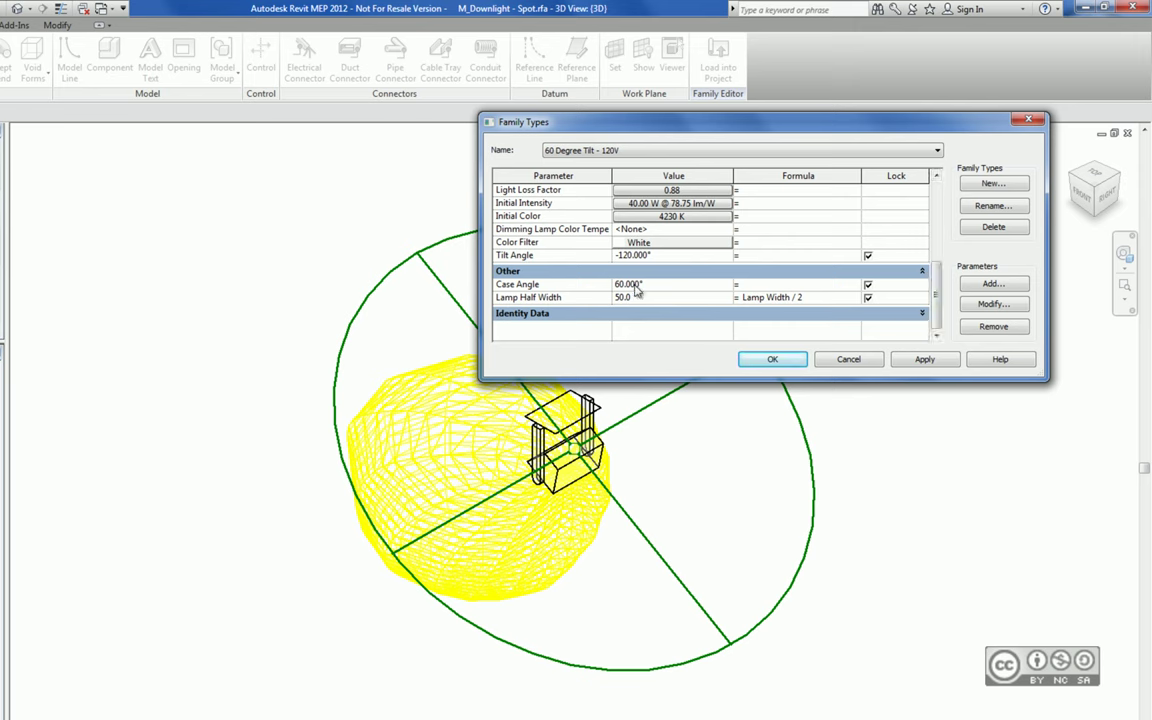
{"action": "left_click", "coordinate": [570, 151]}
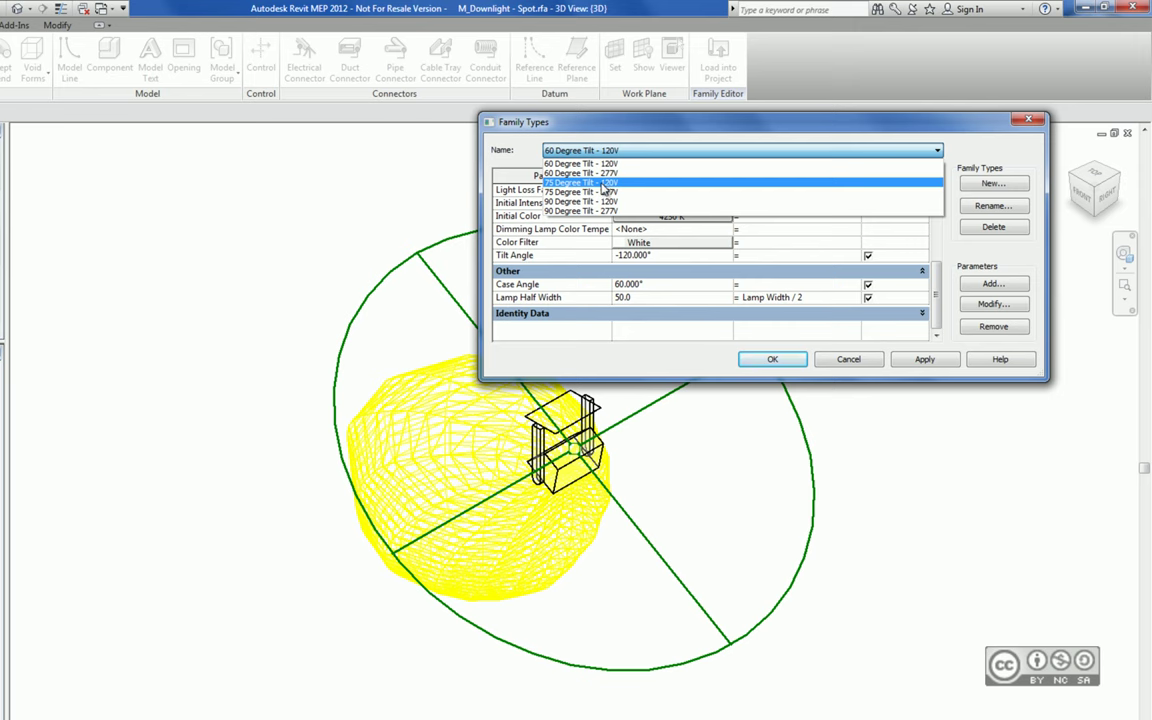
{"action": "left_click", "coordinate": [530, 150]}
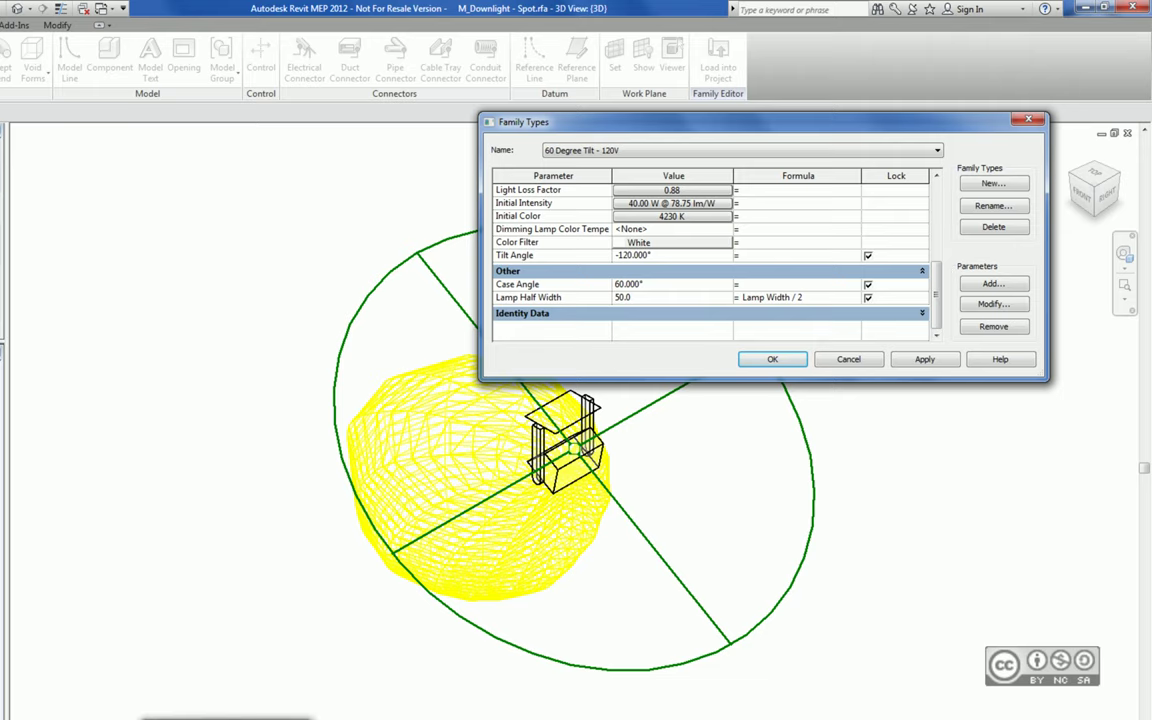
{"action": "left_click", "coordinate": [226, 716]}
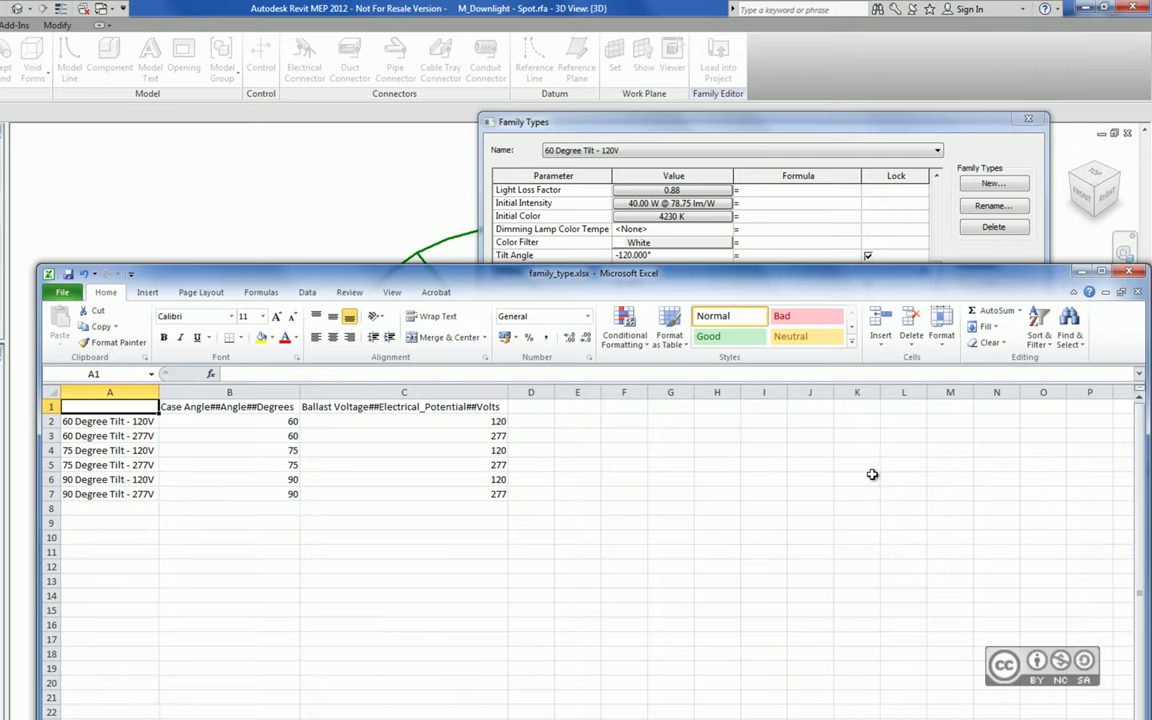
Step: Place Excel beside Family Types and check the type names in cells A2–A7
{"action": "left_click_drag", "start_coordinate": [1149, 400], "coordinate": [620, 400]}
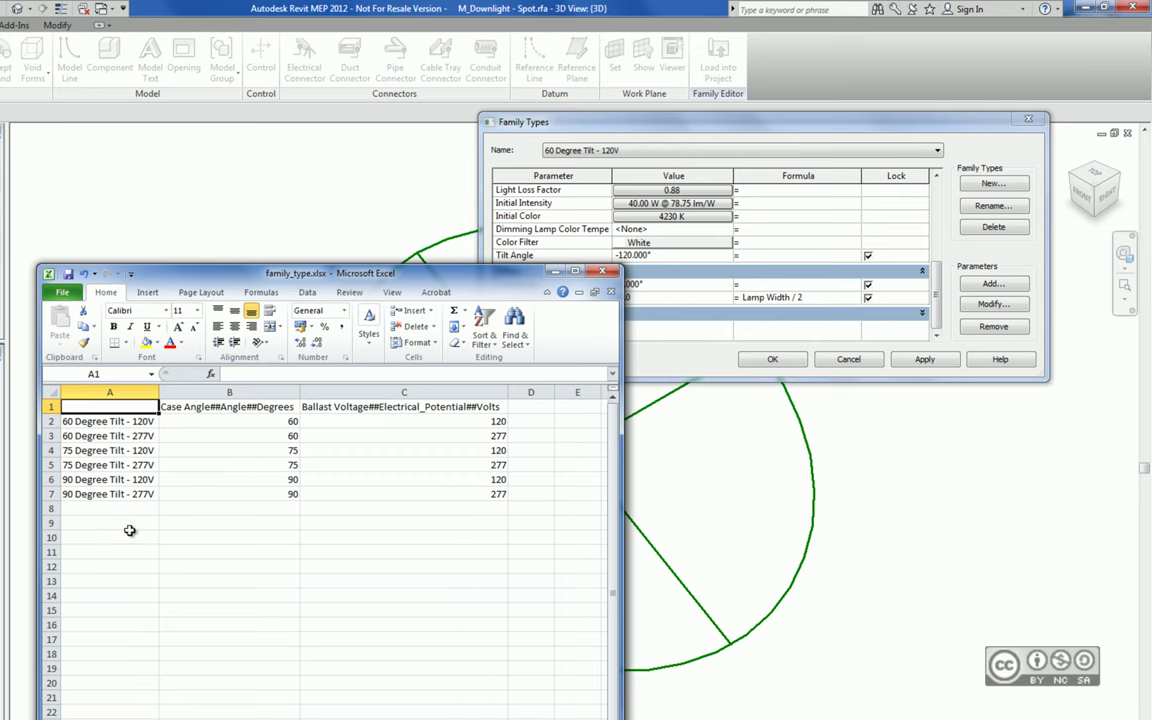
{"action": "left_click", "coordinate": [106, 421]}
{"action": "left_click", "coordinate": [110, 436]}
{"action": "left_click", "coordinate": [110, 450]}
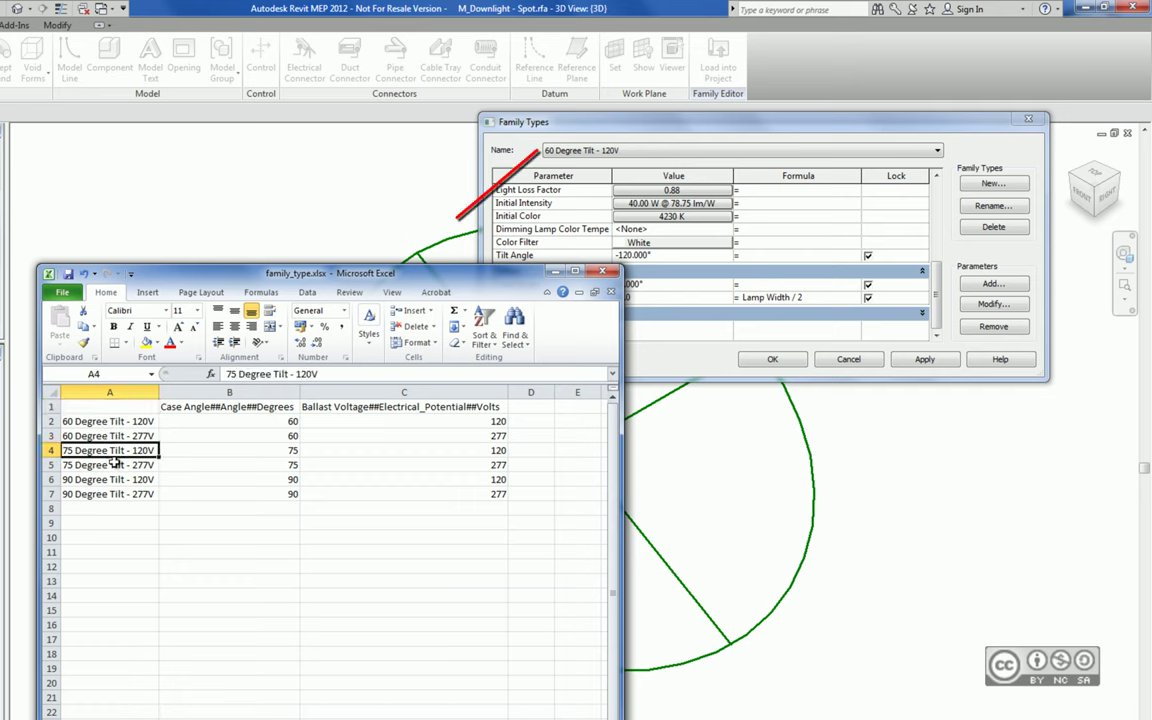
{"action": "left_click", "coordinate": [110, 479]}
{"action": "left_click", "coordinate": [109, 490]}
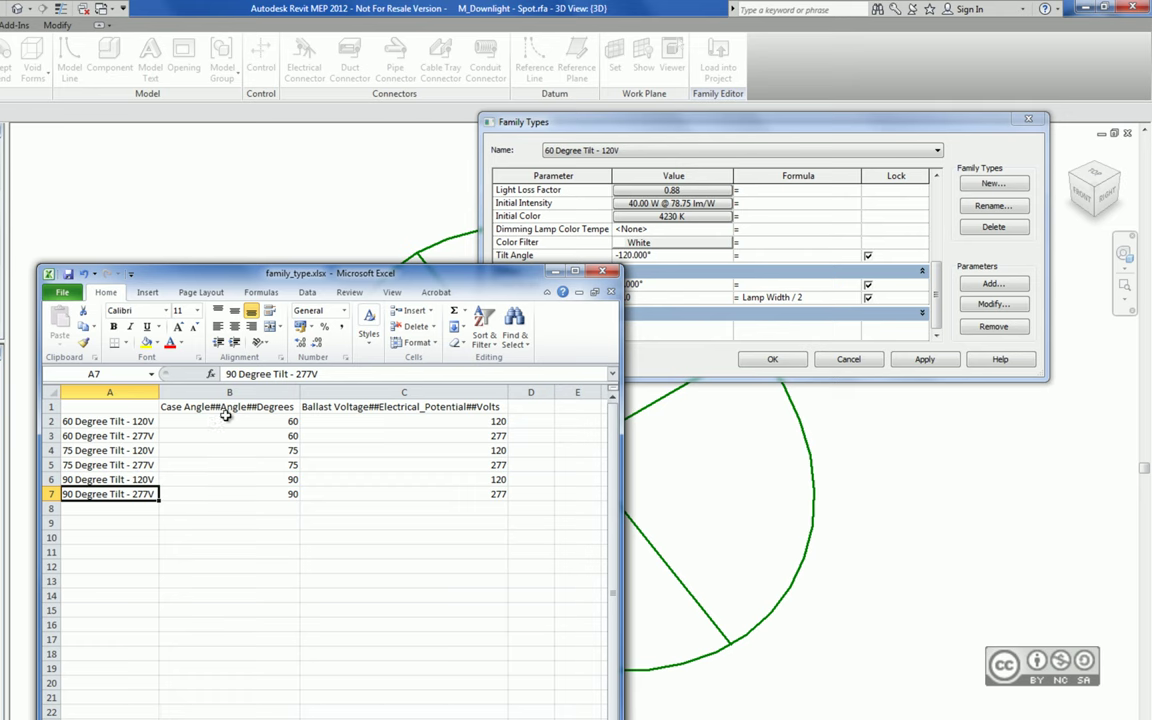
Step: Check the Case Angle header in B1 and its value in B2, then return to Revit
{"action": "left_click", "coordinate": [205, 407]}
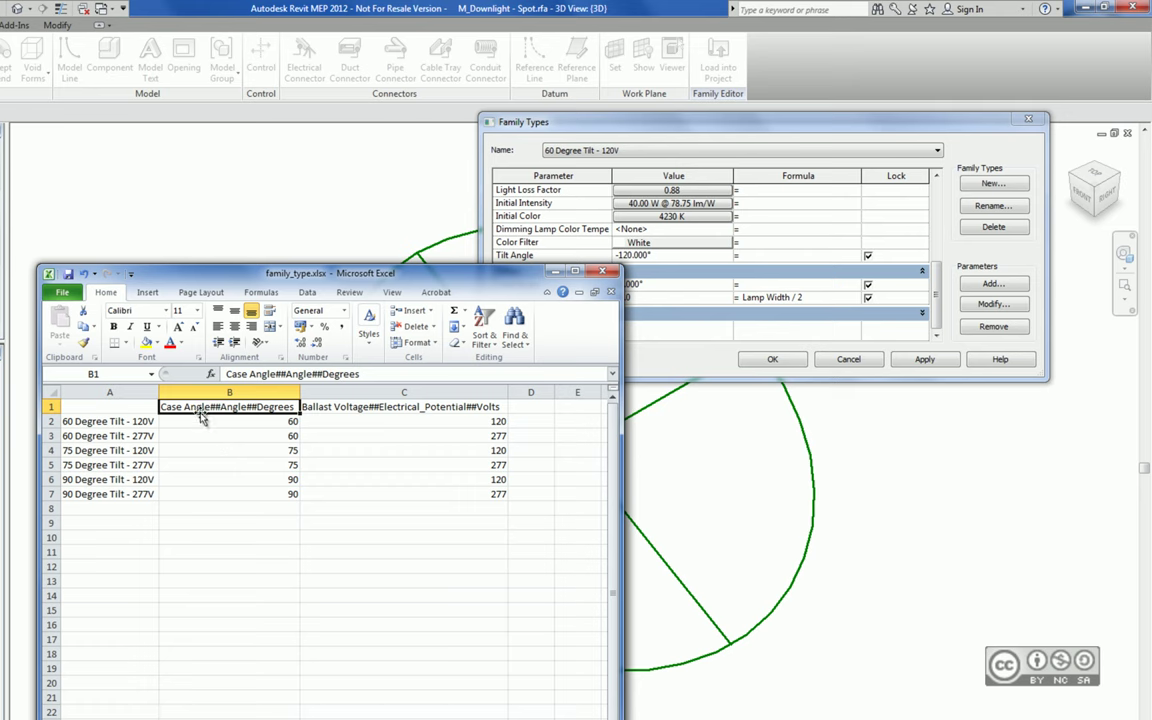
{"action": "left_click", "coordinate": [206, 421]}
{"action": "left_click", "coordinate": [206, 407]}
{"action": "left_click", "coordinate": [655, 122]}
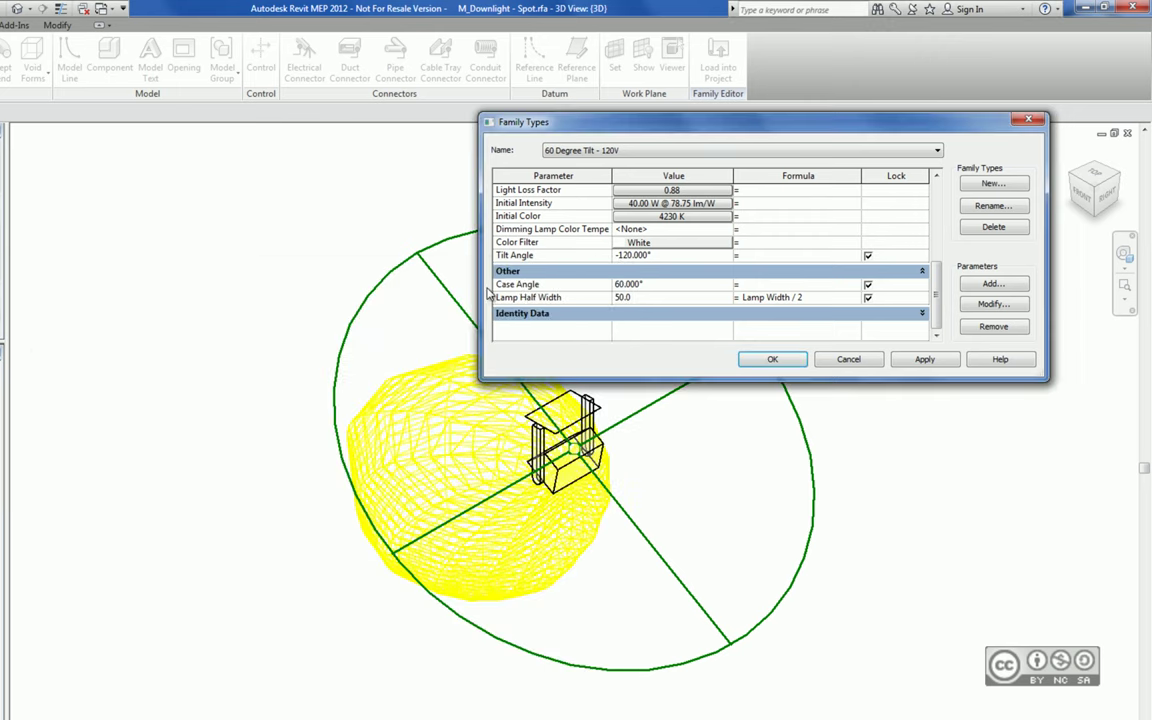
{"action": "left_click", "coordinate": [681, 285]}
{"action": "left_click", "coordinate": [985, 306]}
{"action": "key", "text": "Escape"}
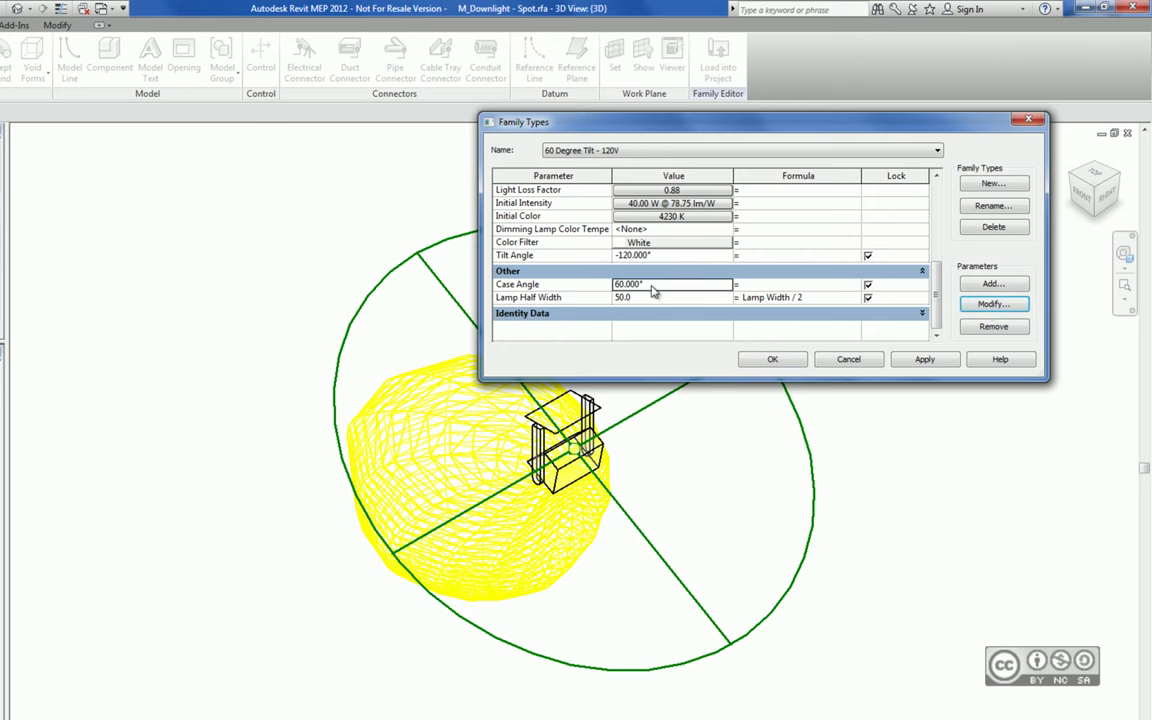
{"action": "left_click", "coordinate": [658, 286]}
{"action": "left_click", "coordinate": [573, 288]}
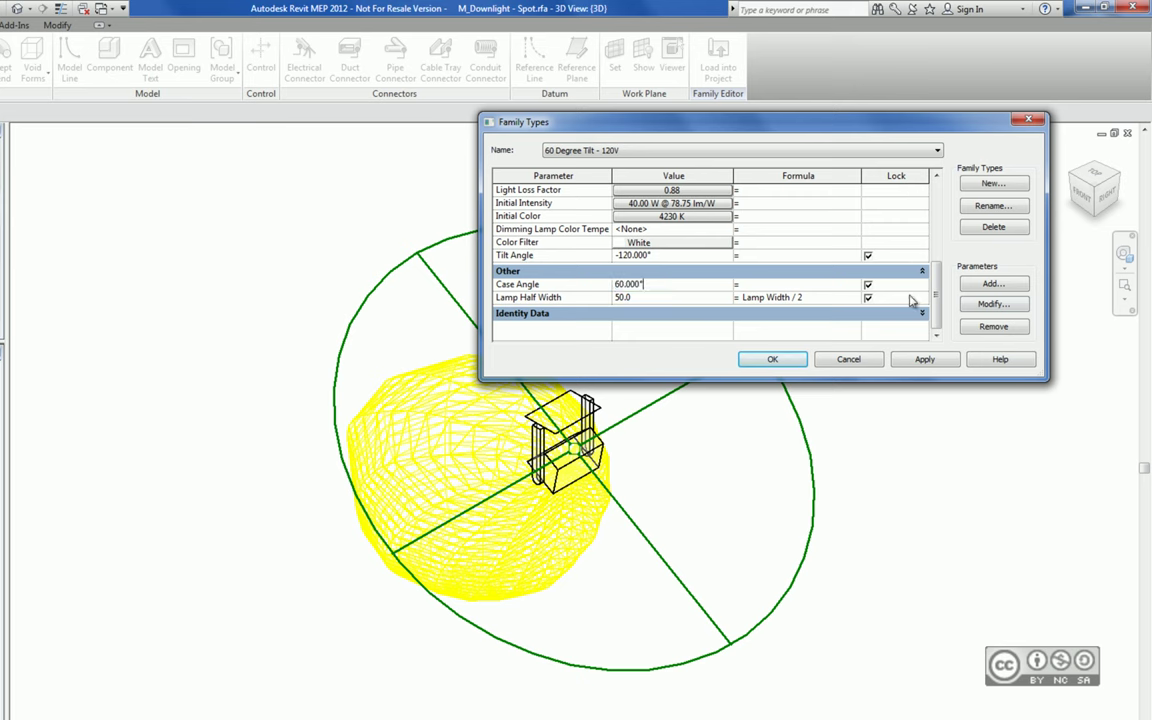
{"action": "left_click", "coordinate": [990, 306]}
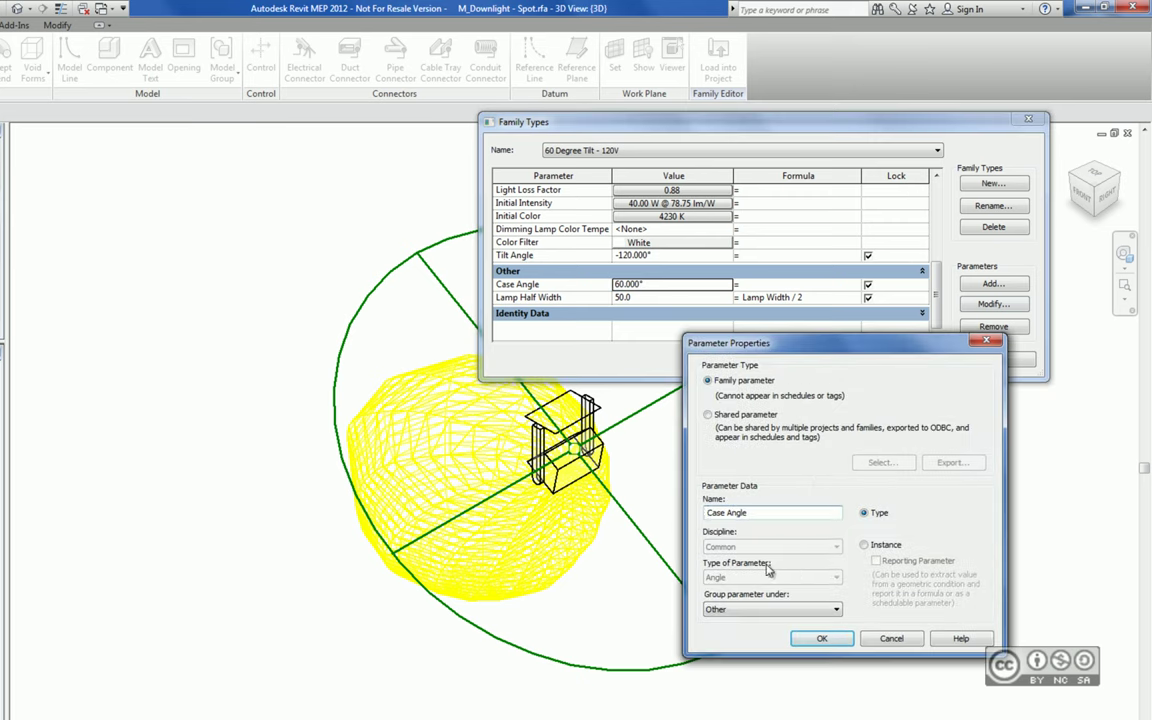
{"action": "key", "text": "alt+Tab"}
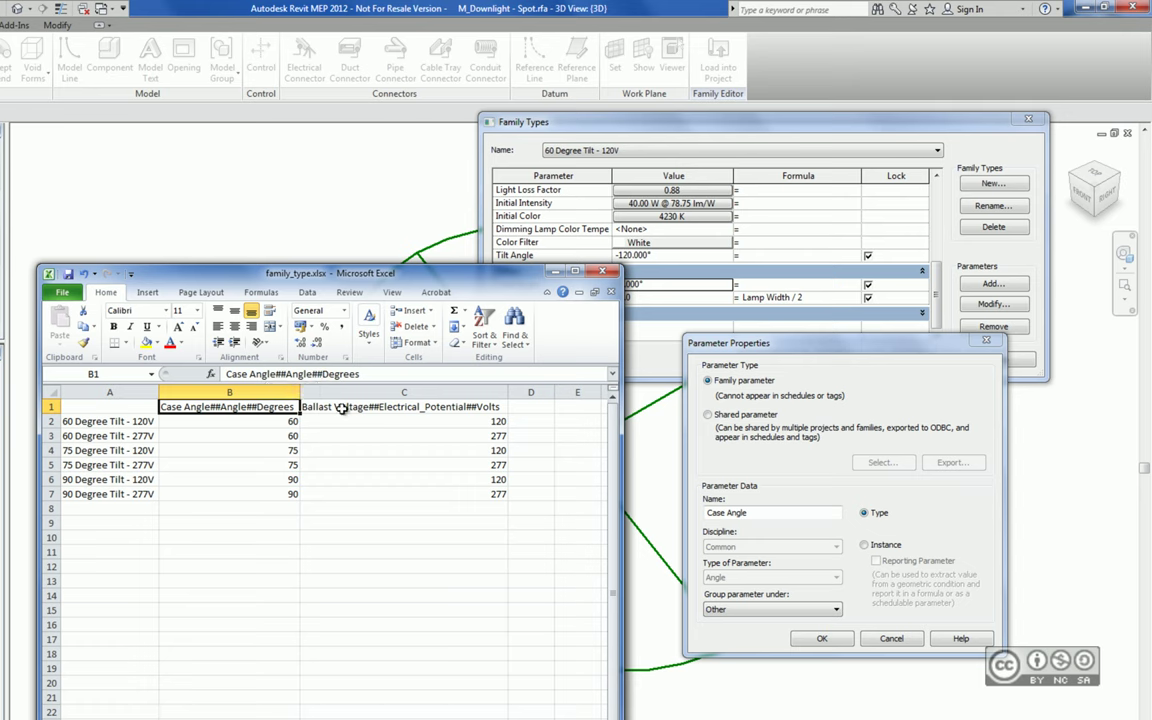
{"action": "left_click", "coordinate": [344, 404]}
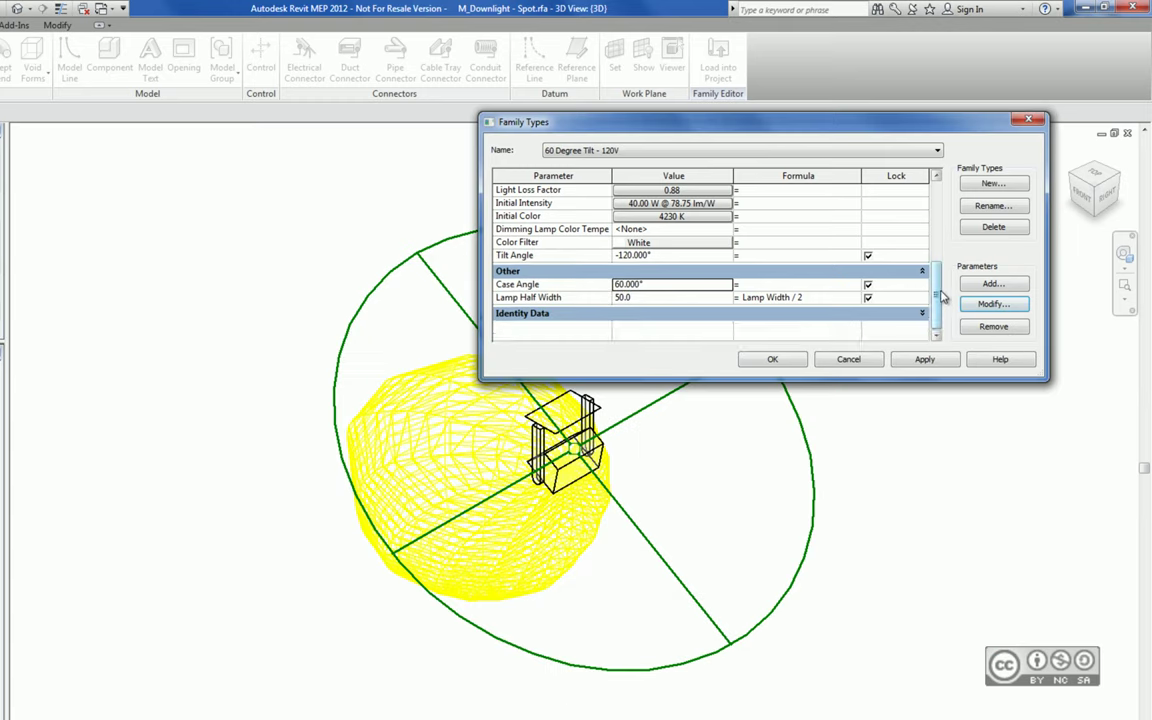
{"action": "scroll", "coordinate": [880, 240], "scroll_direction": "up", "scroll_amount": 5}
{"action": "scroll", "coordinate": [940, 236], "scroll_direction": "up", "scroll_amount": 3}
{"action": "scroll", "coordinate": [945, 236], "scroll_direction": "up", "scroll_amount": 2}
{"action": "left_click", "coordinate": [640, 232]}
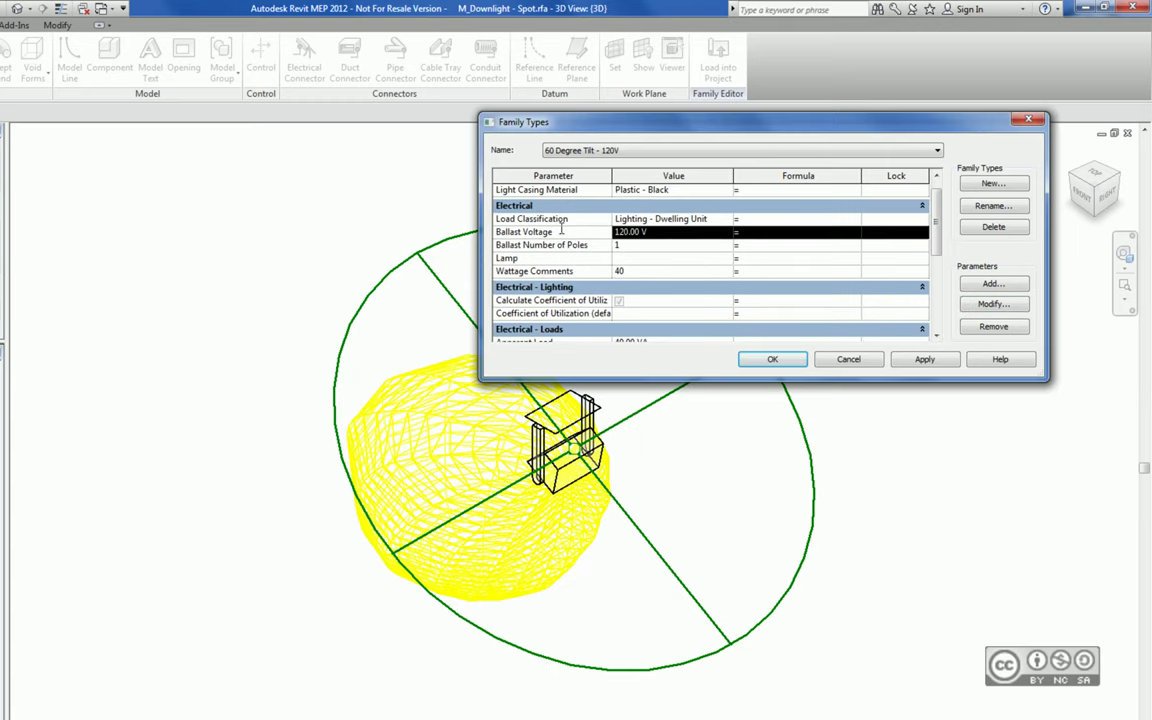
{"action": "left_click", "coordinate": [990, 305]}
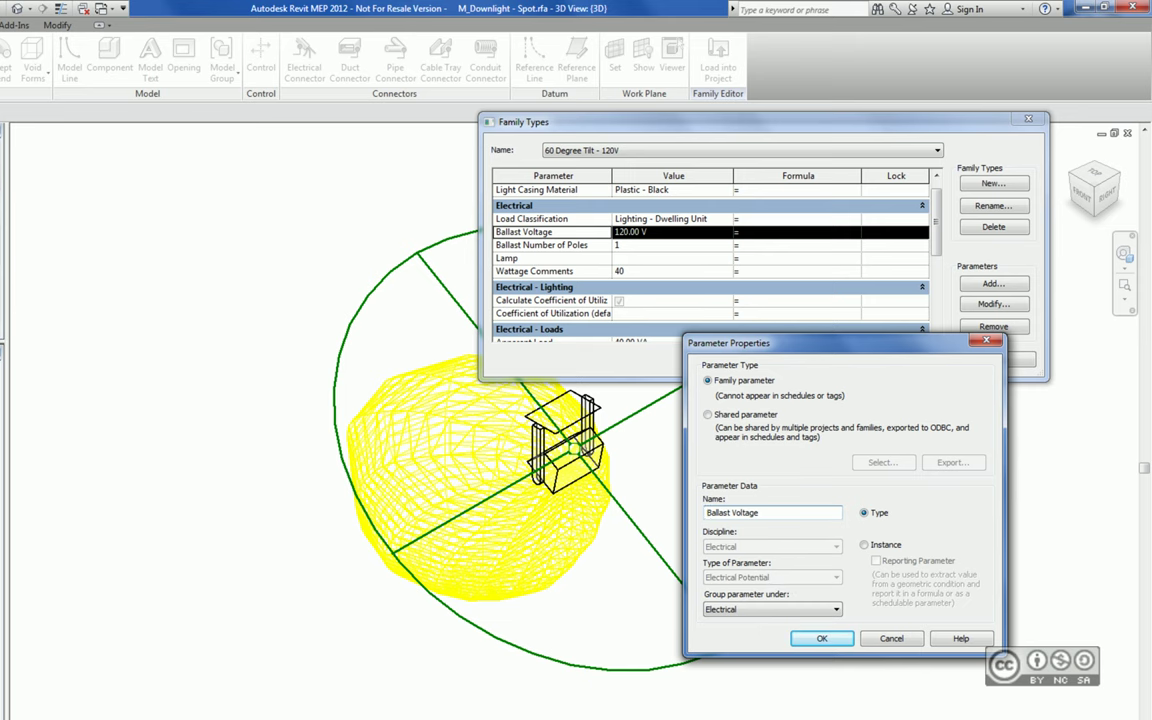
{"action": "key", "text": "alt+Tab"}
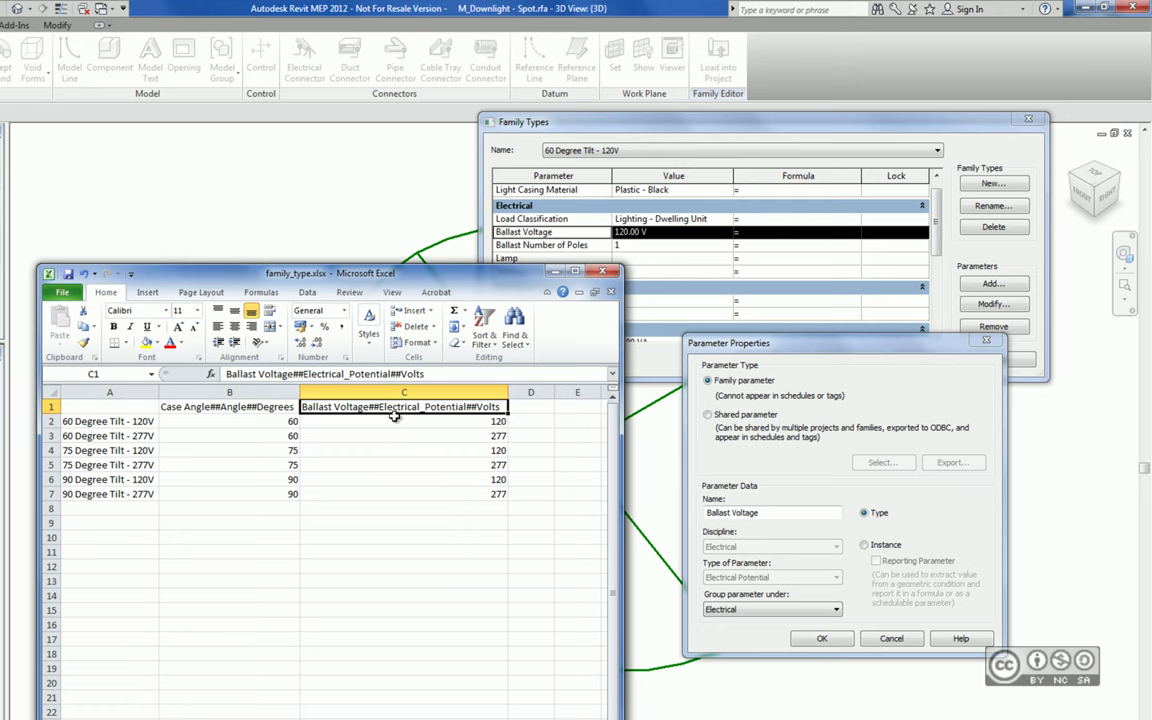
{"action": "left_click", "coordinate": [347, 374]}
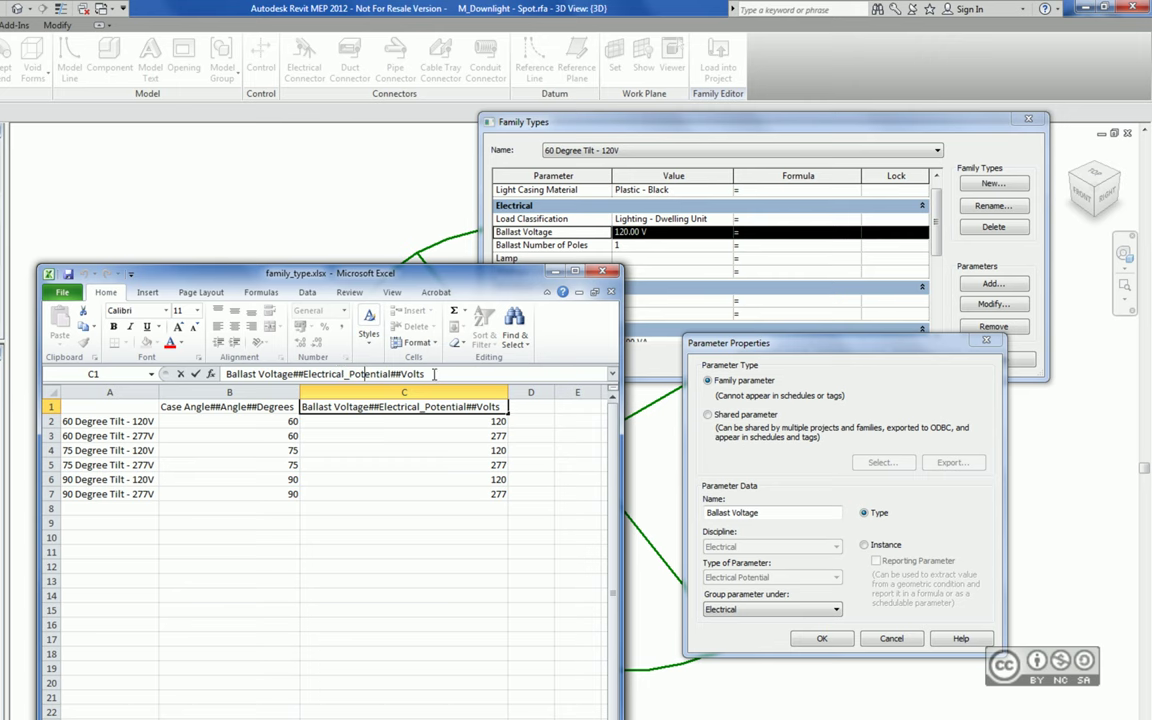
{"action": "left_click_drag", "start_coordinate": [423, 280], "coordinate": [412, 223]}
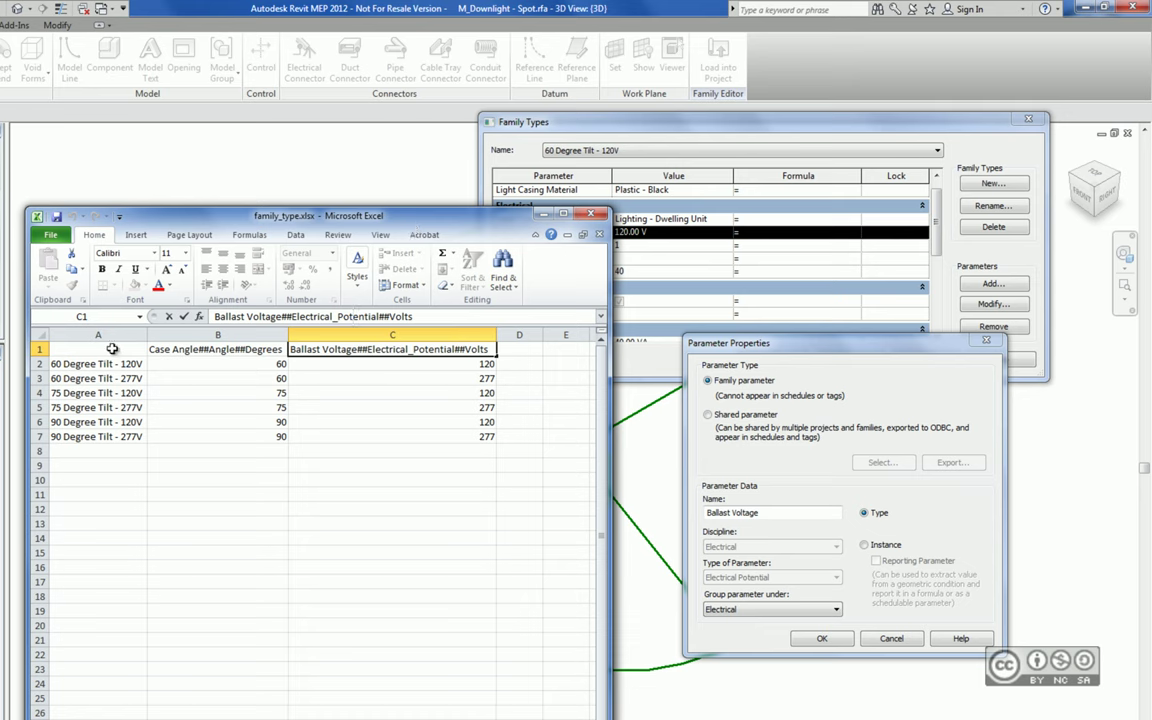
Step: Save the active sheet as family_type.csv (CSV Comma delimited) in family_type_catalog, accepting the warnings
{"action": "left_click", "coordinate": [51, 236]}
{"action": "key", "text": "Escape"}
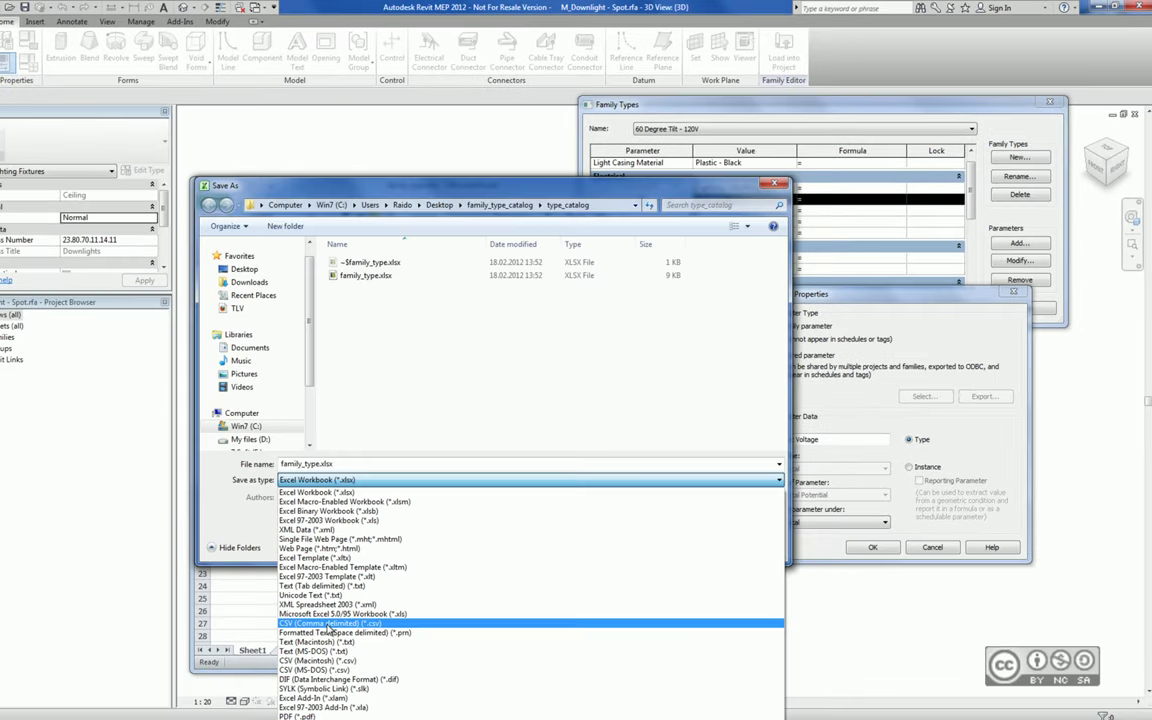
{"action": "left_click", "coordinate": [329, 623]}
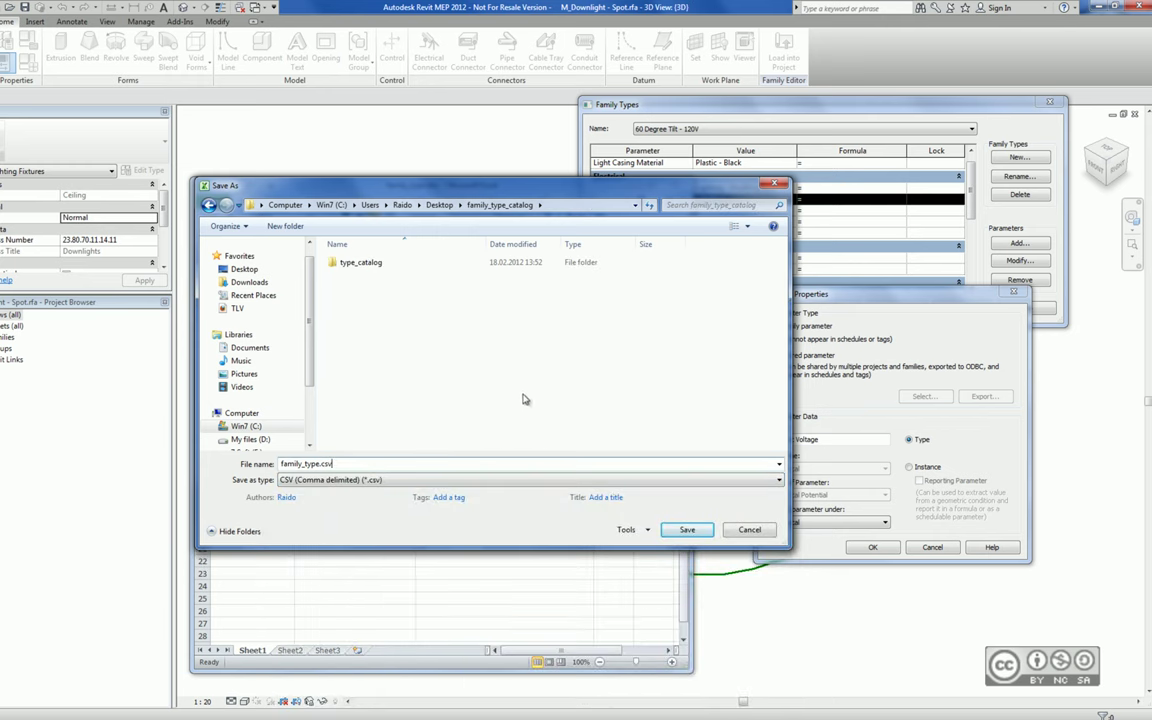
{"action": "left_click", "coordinate": [686, 530]}
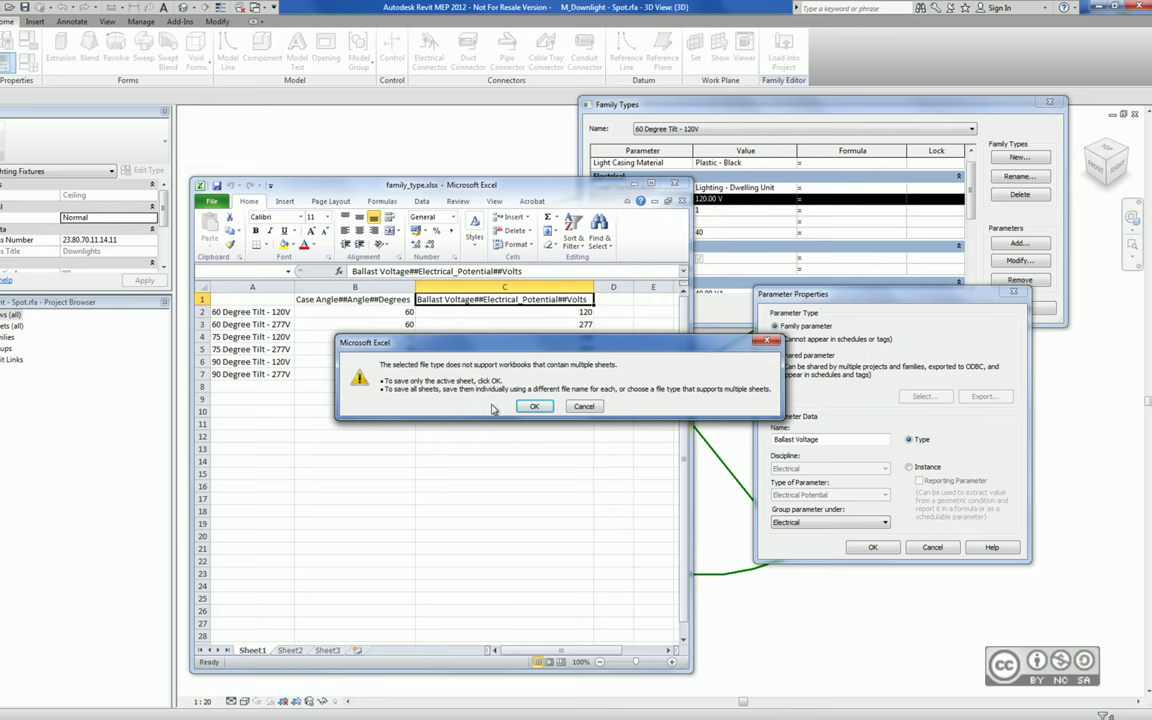
{"action": "left_click", "coordinate": [536, 407]}
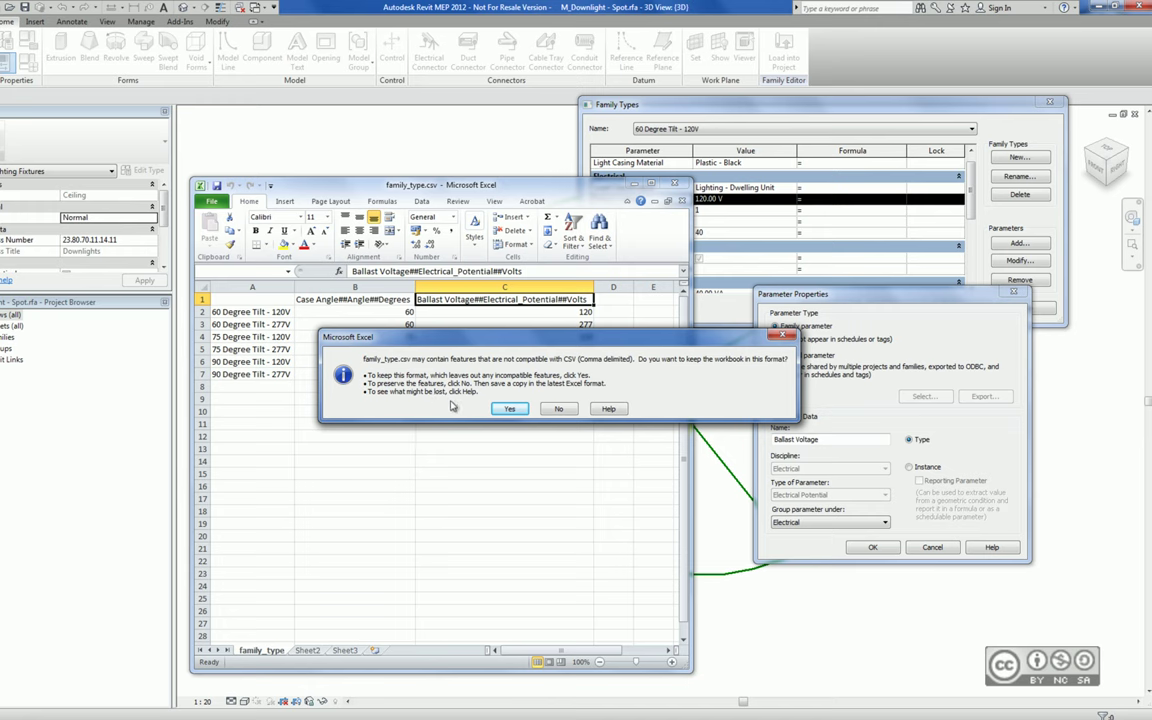
{"action": "left_click", "coordinate": [560, 409]}
{"action": "key", "text": "Return"}
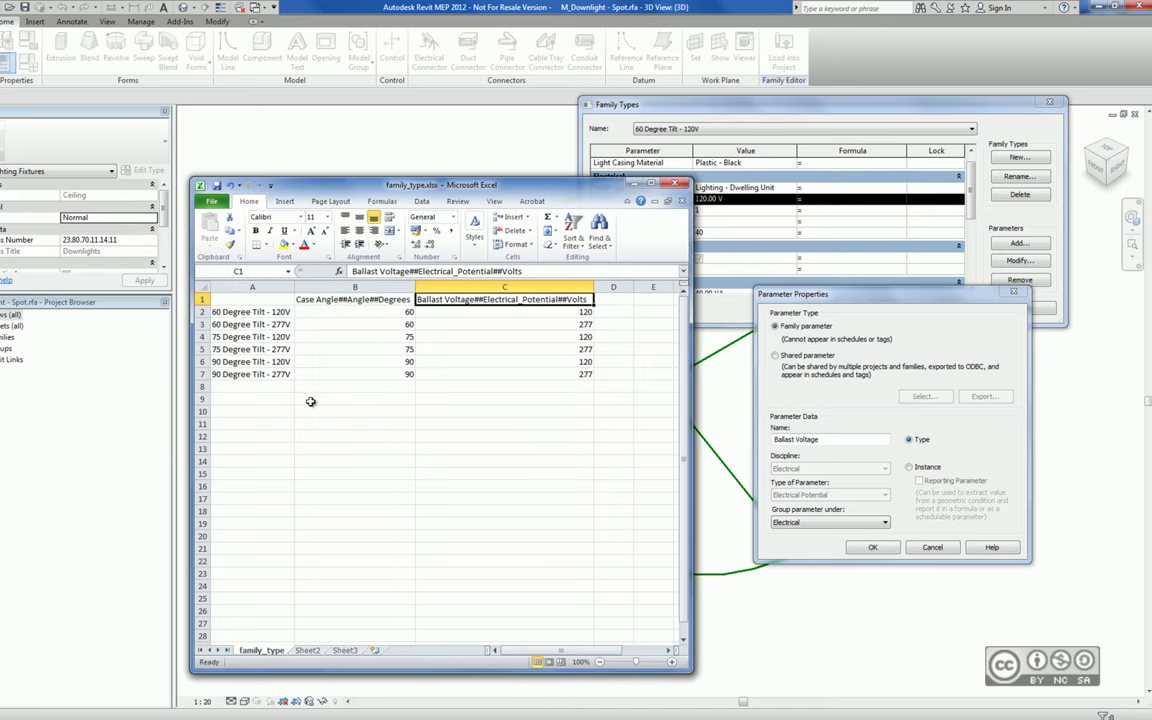
{"action": "left_click", "coordinate": [320, 386]}
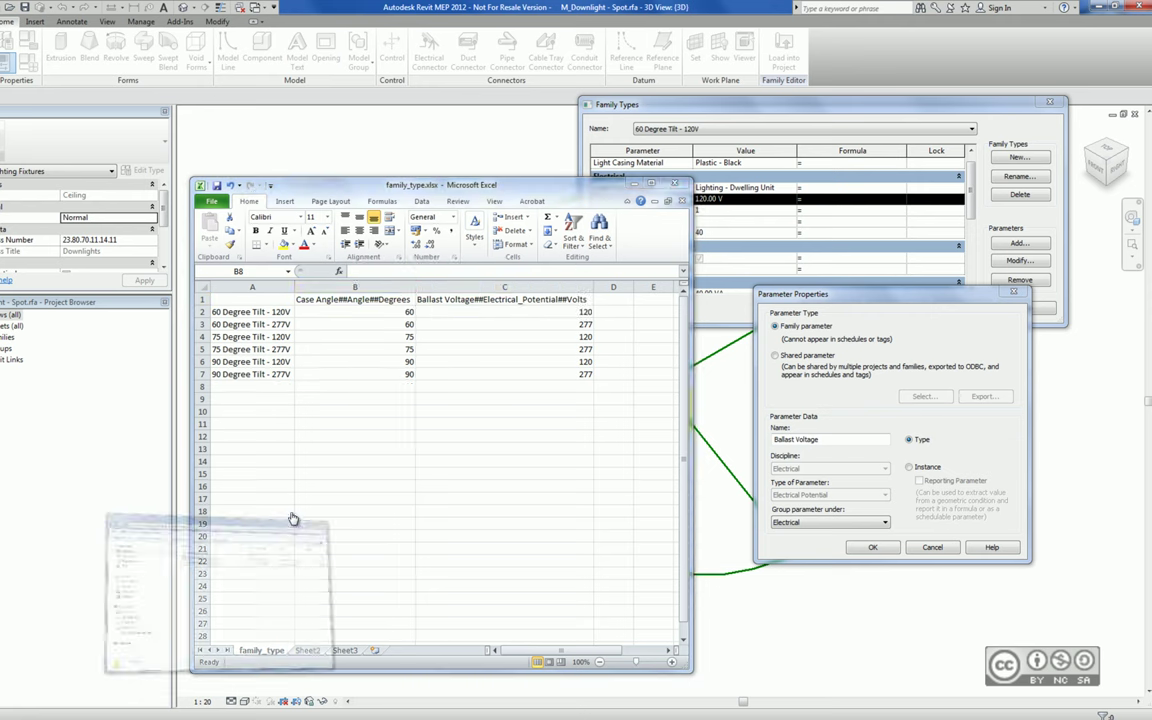
Step: Rename family_type.csv to M_Downlight - Spot.txt and confirm the extension change
{"action": "left_click", "coordinate": [462, 302]}
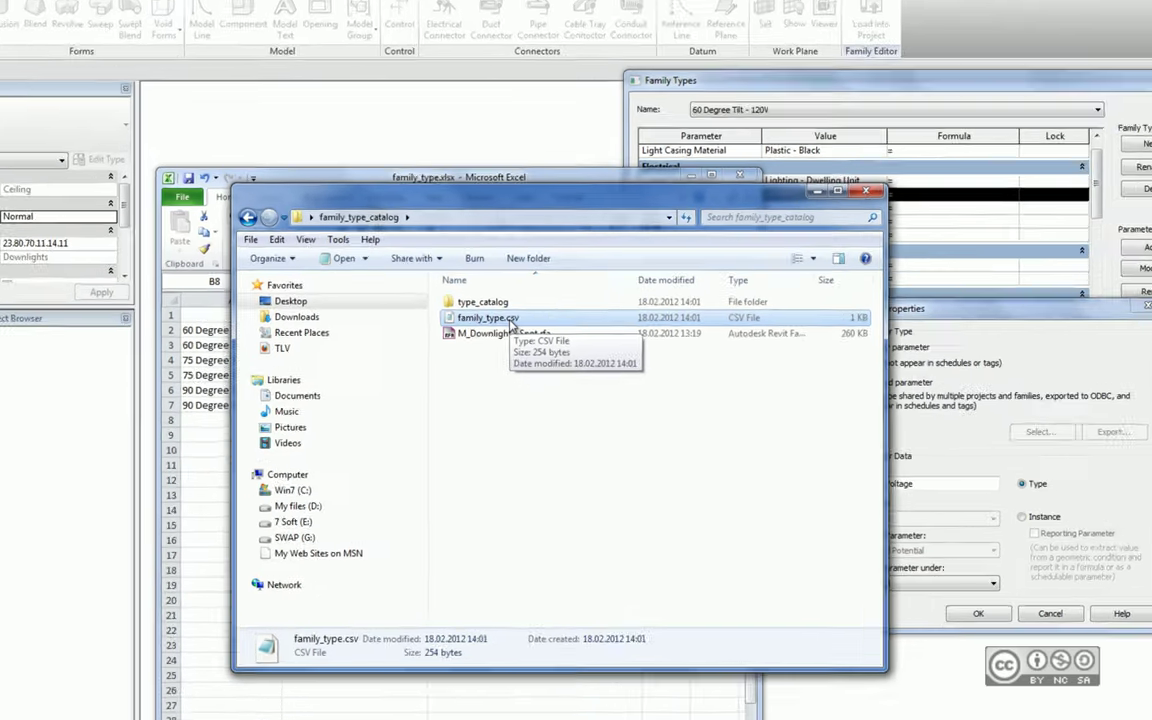
{"action": "right_click", "coordinate": [481, 305]}
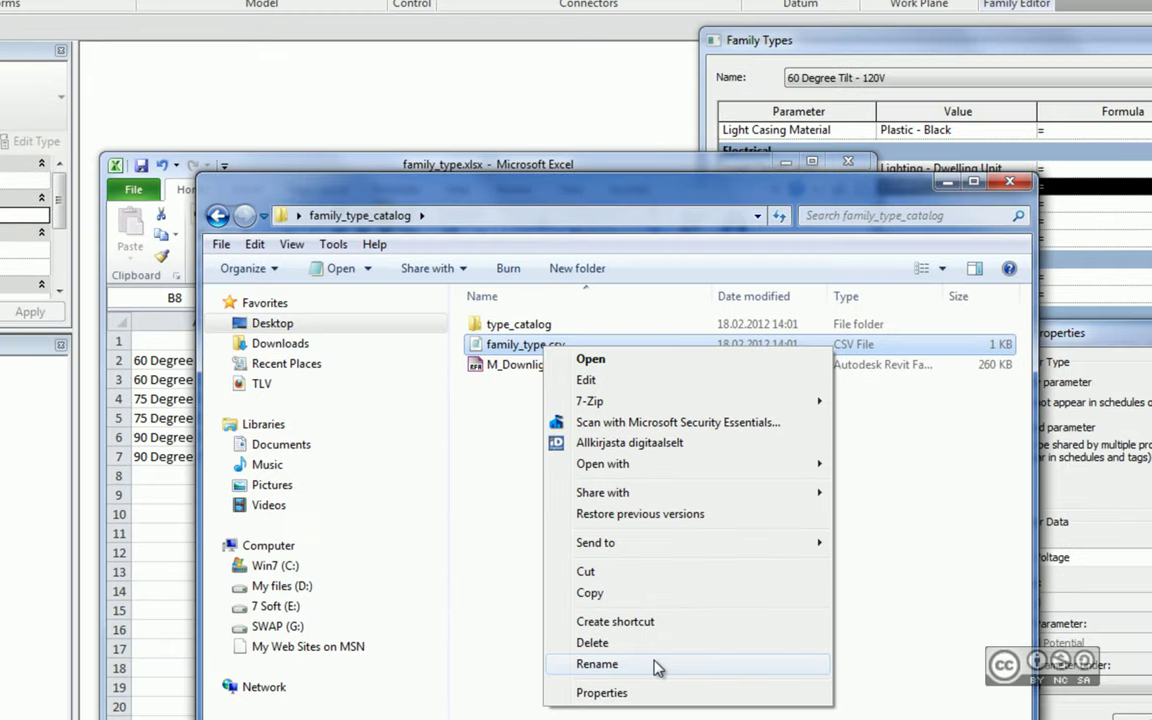
{"action": "left_click", "coordinate": [657, 667]}
{"action": "left_click", "coordinate": [578, 346]}
{"action": "key", "text": "BackSpace"}
{"action": "key", "text": "BackSpace"}
{"action": "key", "text": "BackSpace"}
{"action": "type", "text": "txt"}
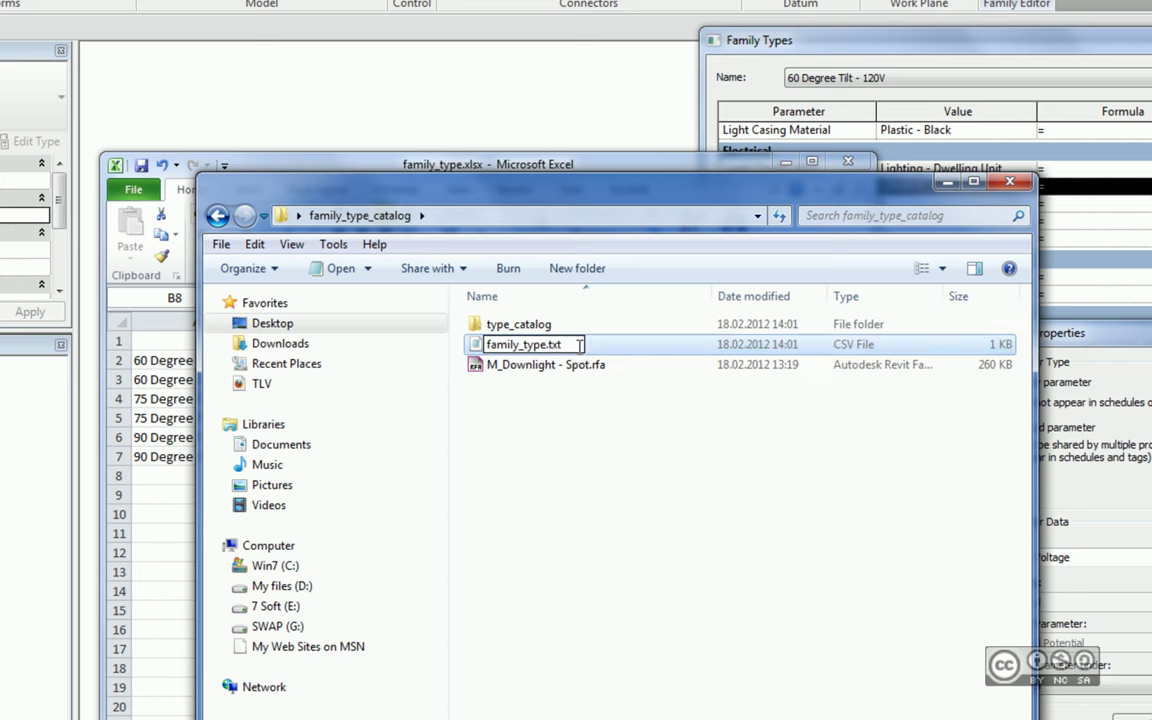
{"action": "key", "text": "Home"}
{"action": "key", "text": "shift+ctrl+Right"}
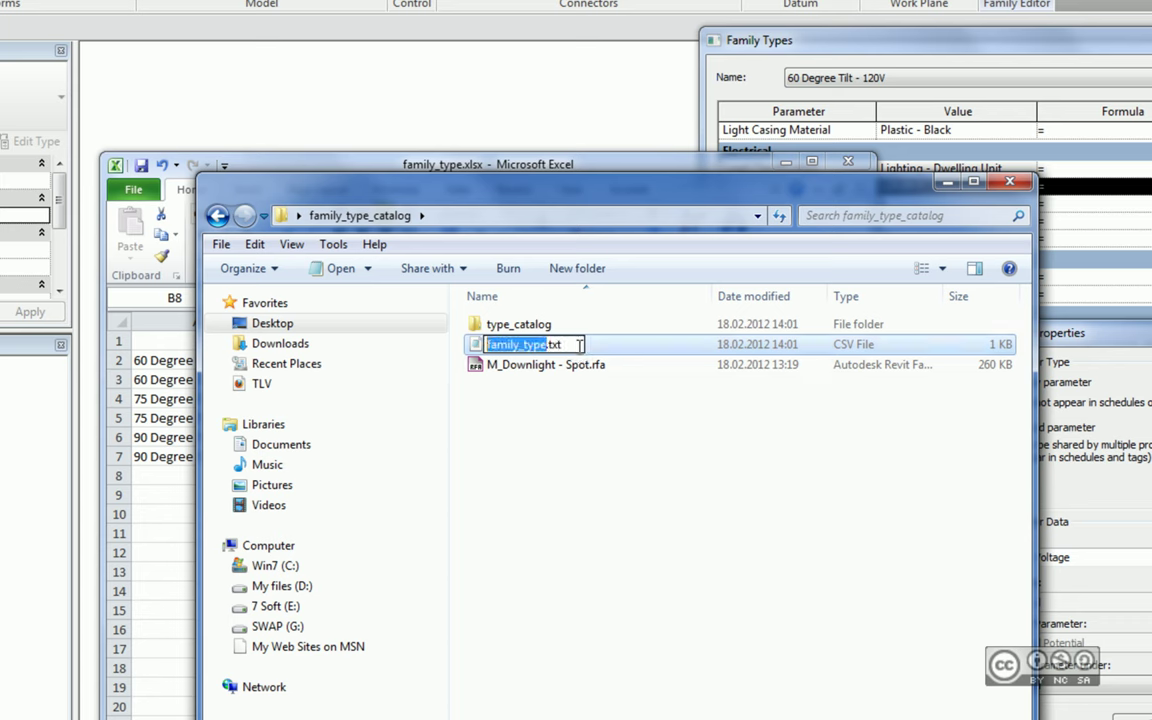
{"action": "type", "text": "M_Downlight - Spot"}
{"action": "key", "text": "Return"}
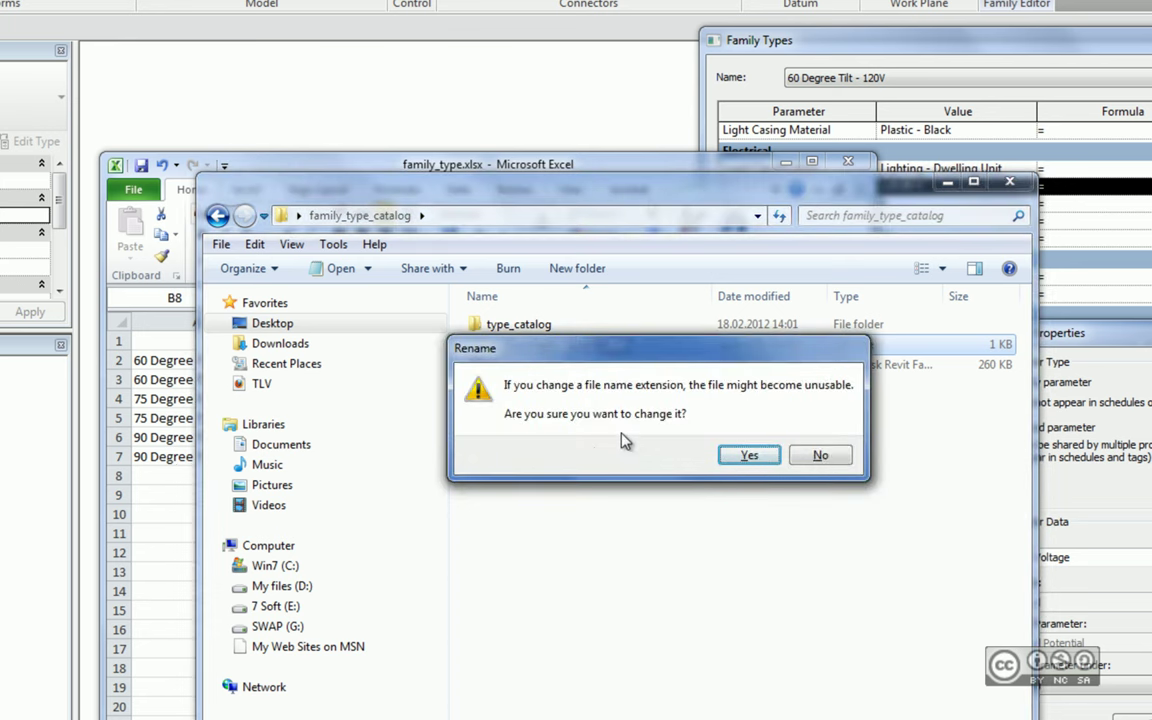
{"action": "left_click", "coordinate": [749, 455]}
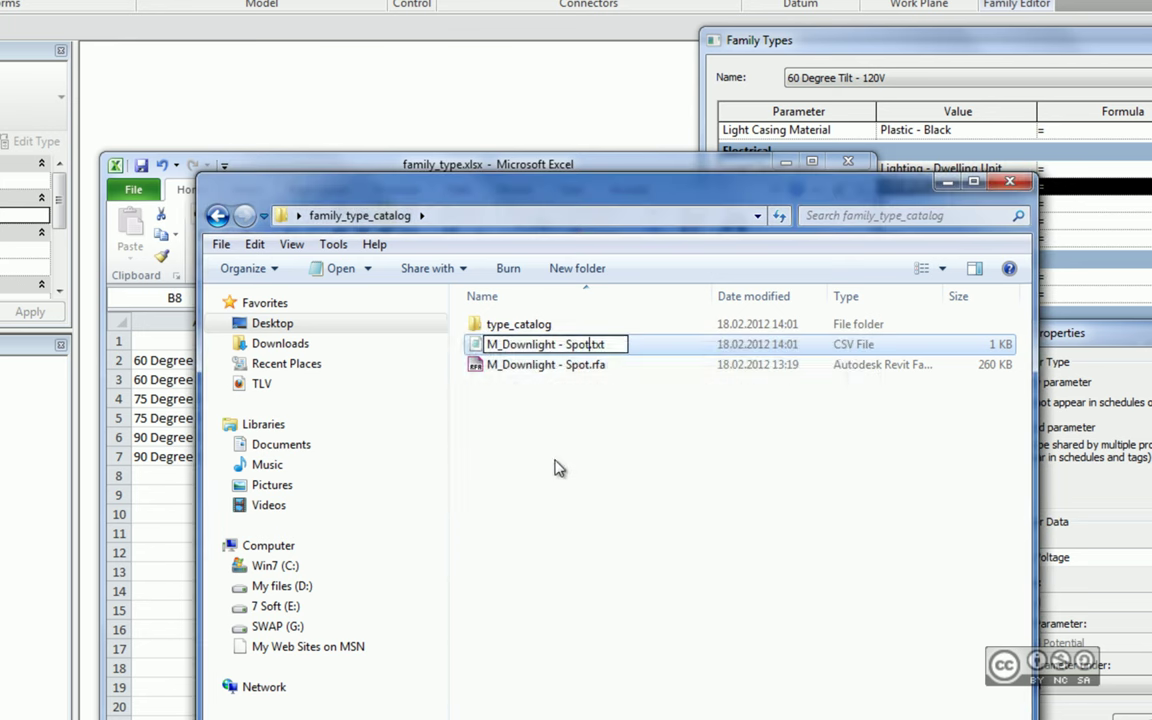
Step: Close the Excel spreadsheet without saving changes
{"action": "key", "text": "alt+Tab"}
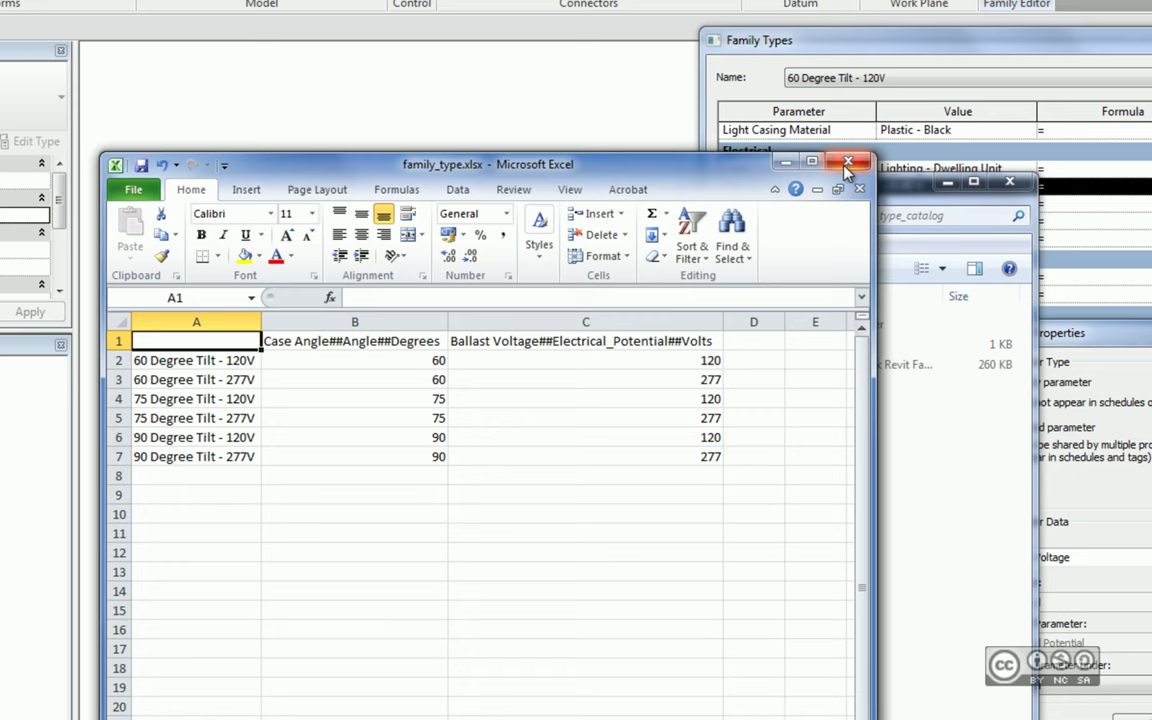
{"action": "left_click", "coordinate": [848, 162]}
{"action": "left_click", "coordinate": [665, 485]}
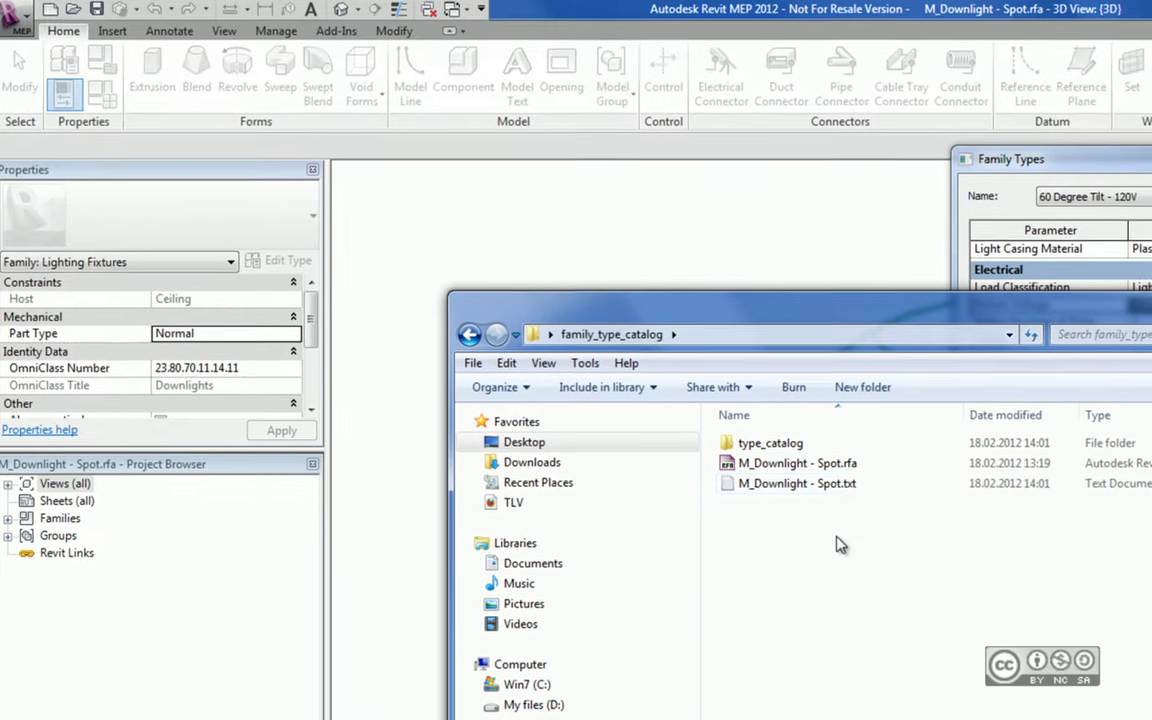
Step: Read the semicolon-separated M_Downlight - Spot.txt, then close Notepad, Explorer, Parameter Properties and Family Types
{"action": "double_click", "coordinate": [847, 487]}
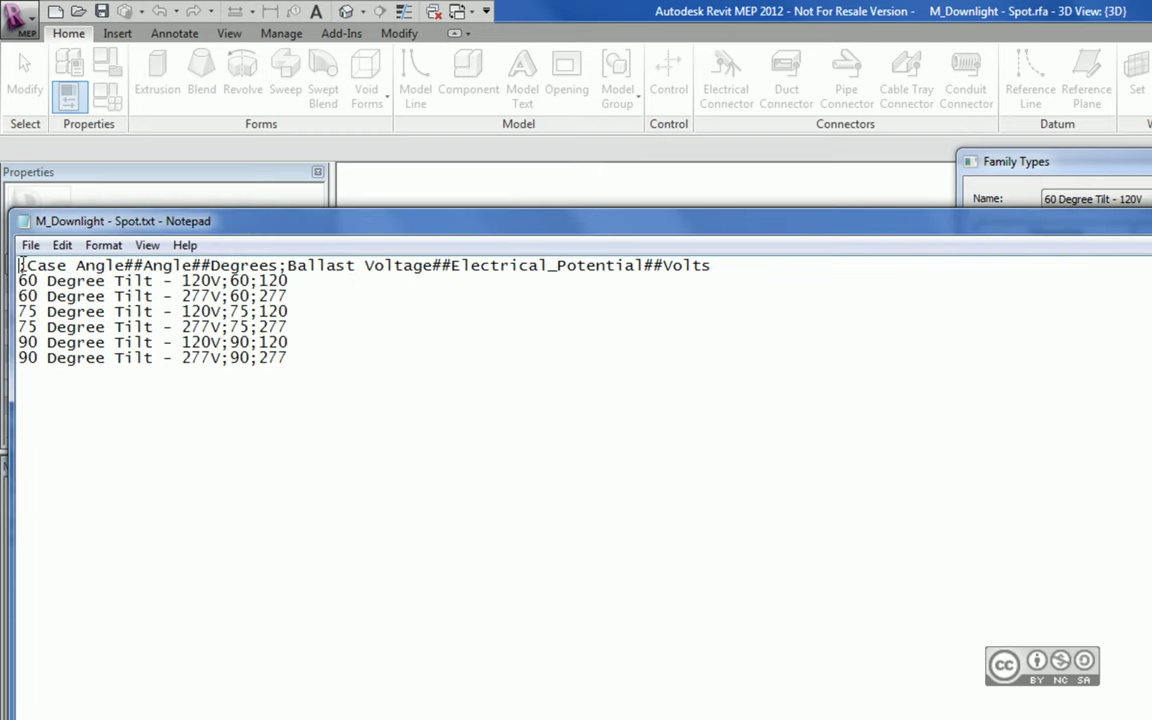
{"action": "type", "text": ";"}
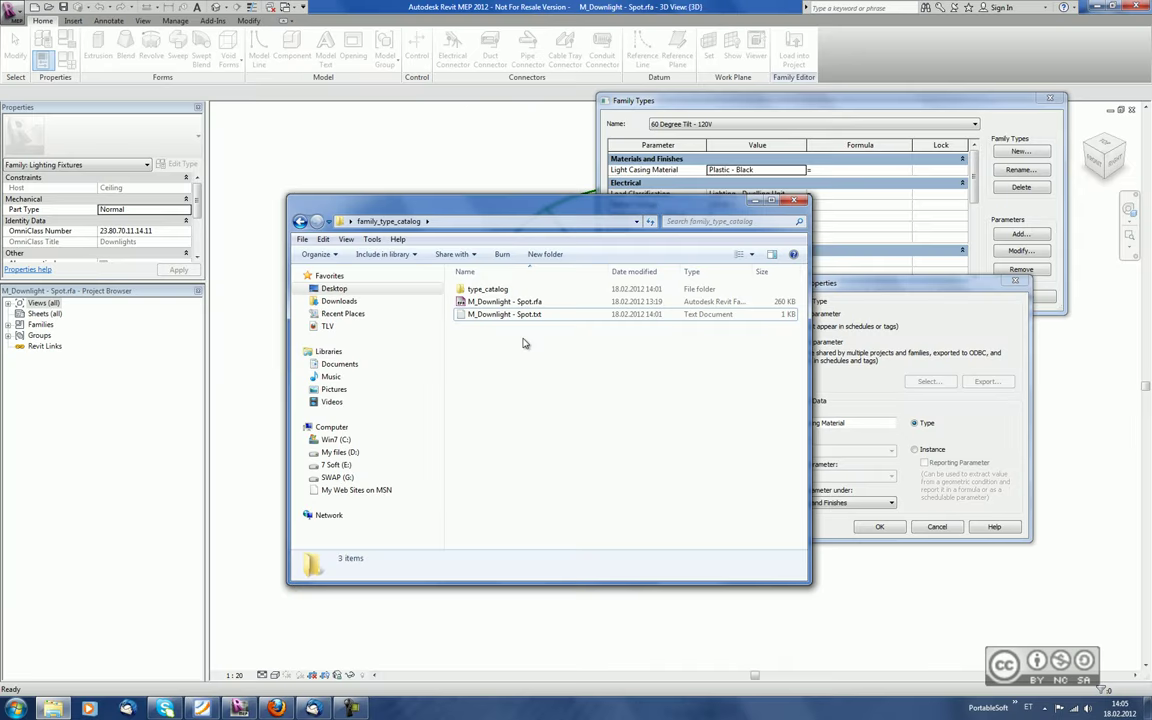
{"action": "key", "text": "alt+F4"}
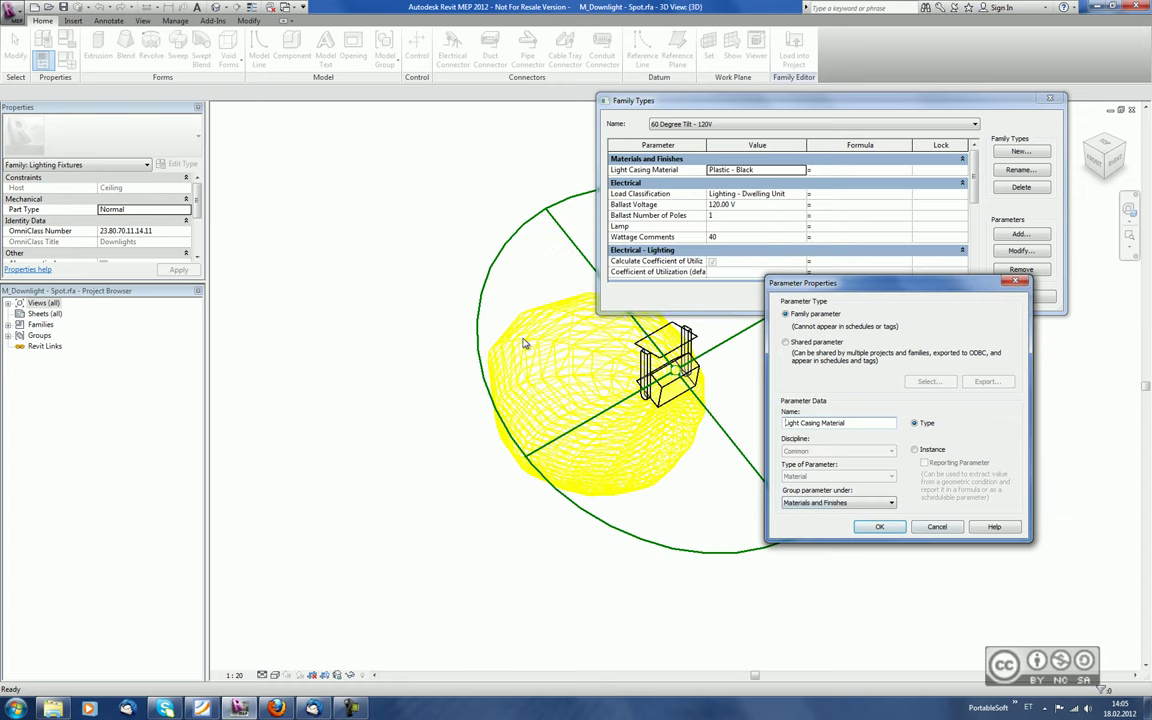
{"action": "key", "text": "Return"}
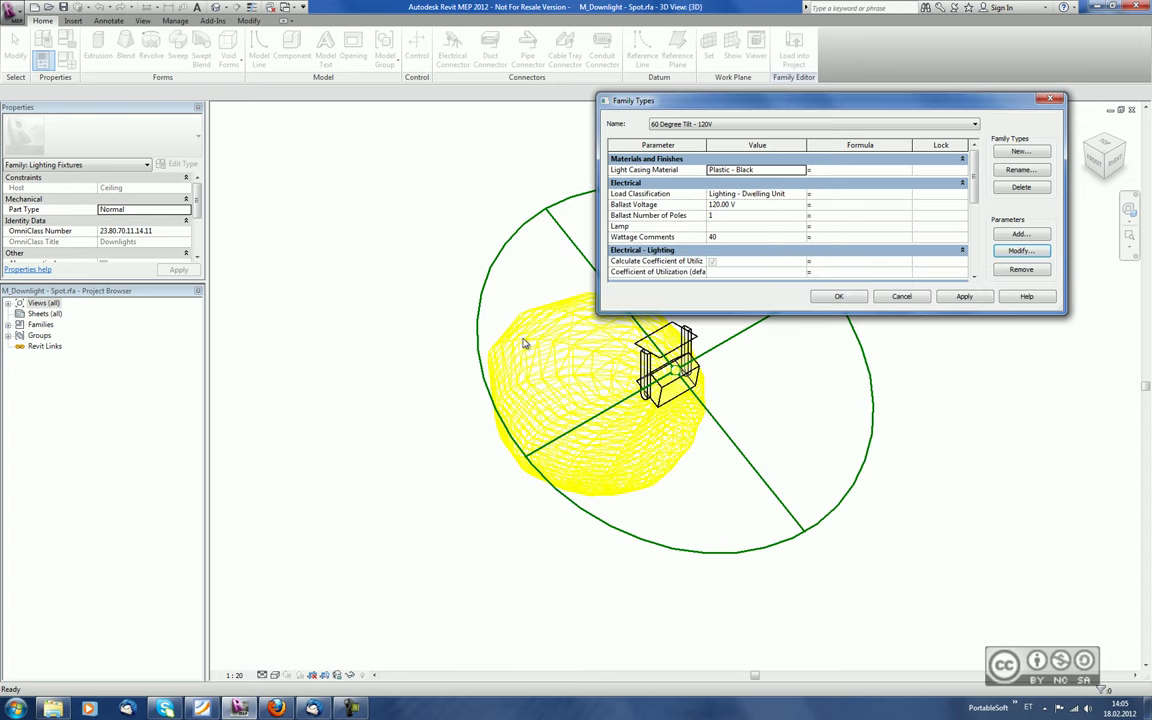
{"action": "key", "text": "Escape"}
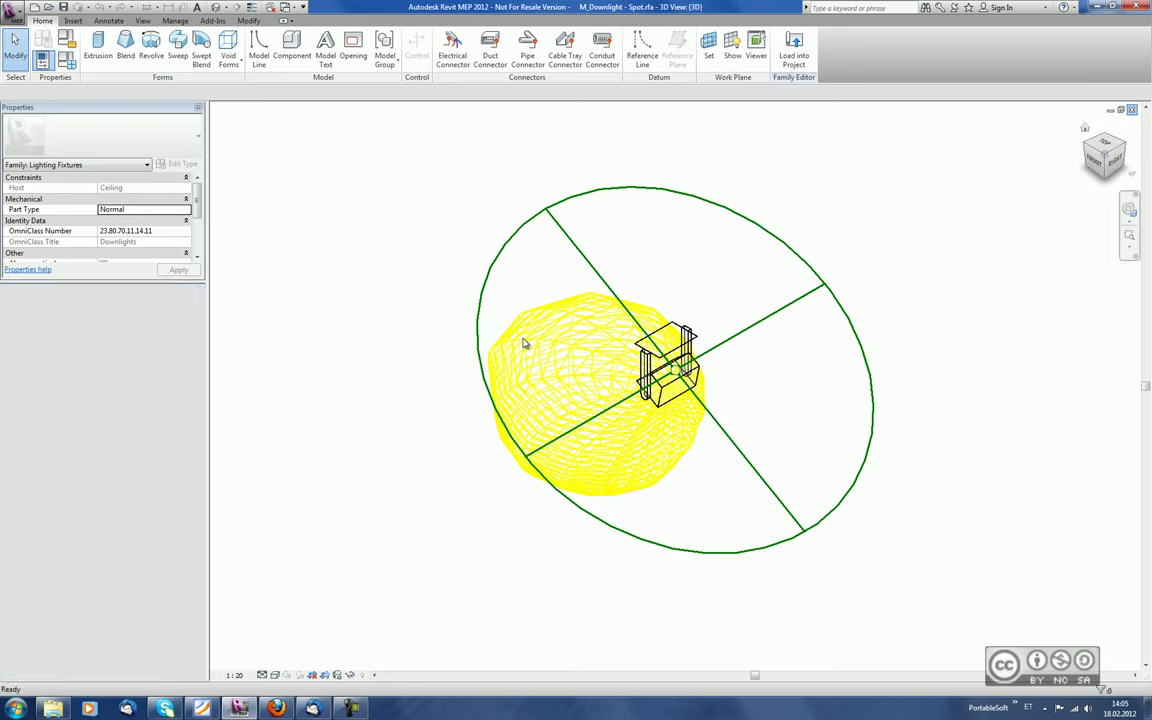
Step: Switch to Project3 and delete the M_Downlight - Spot family from it
{"action": "key", "text": "ctrl+Tab"}
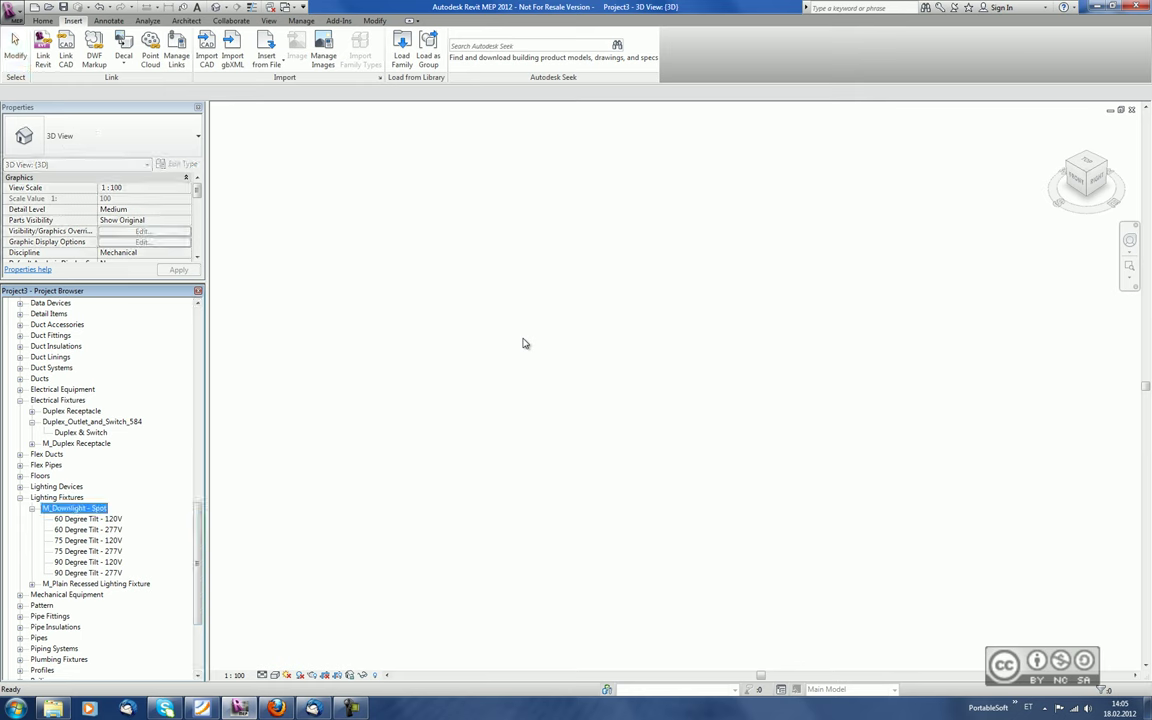
{"action": "key", "text": "shift+F10"}
{"action": "key", "text": "Down"}
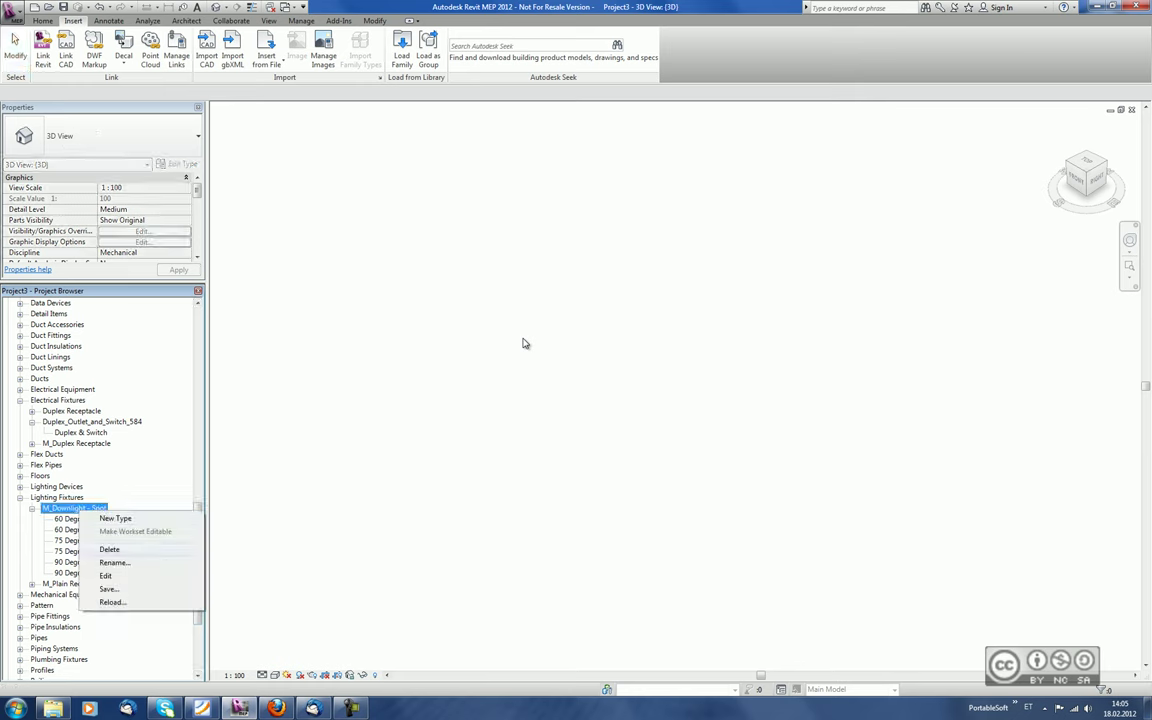
{"action": "key", "text": "Escape"}
{"action": "key", "text": "Delete"}
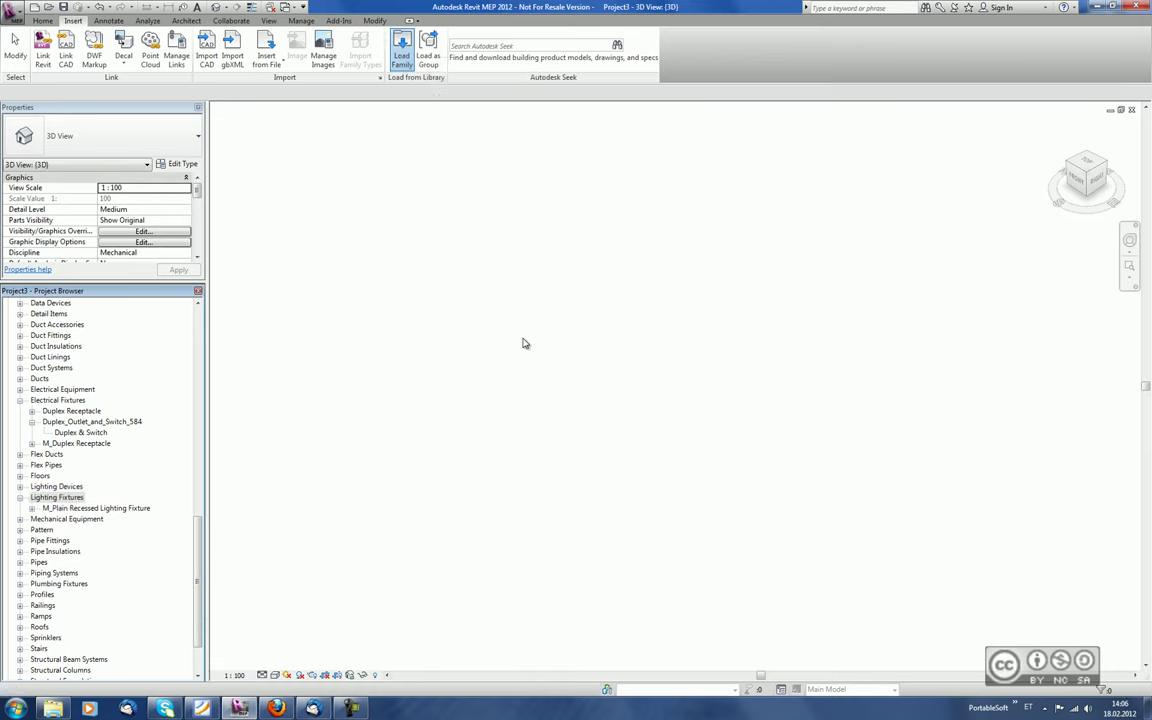
Step: Load M_Downlight - Spot.rfa again from the family_type_catalog folder
{"action": "key", "text": "Return"}
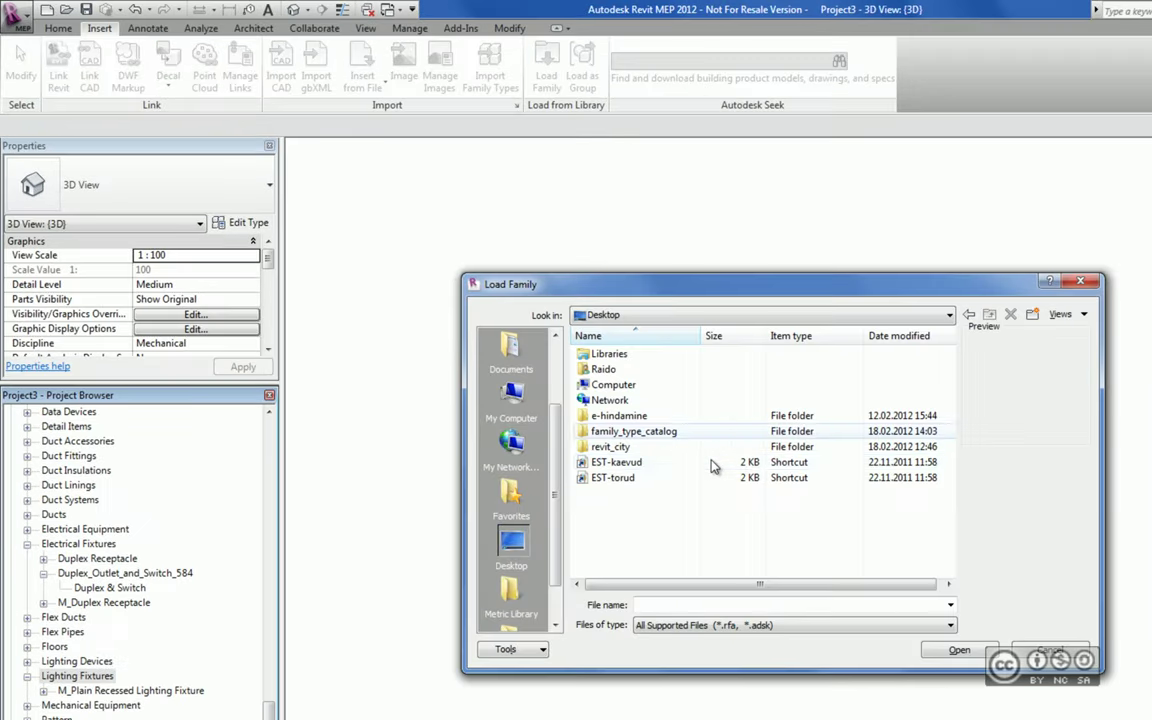
{"action": "key", "text": "Return"}
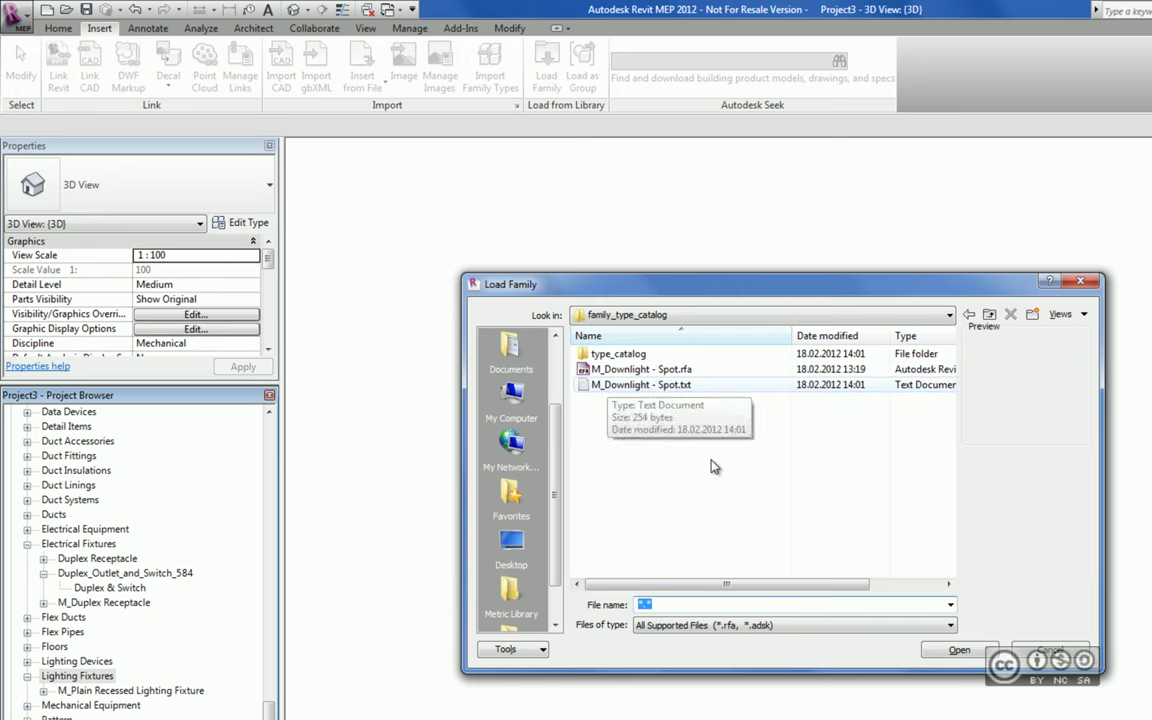
{"action": "key", "text": "Down"}
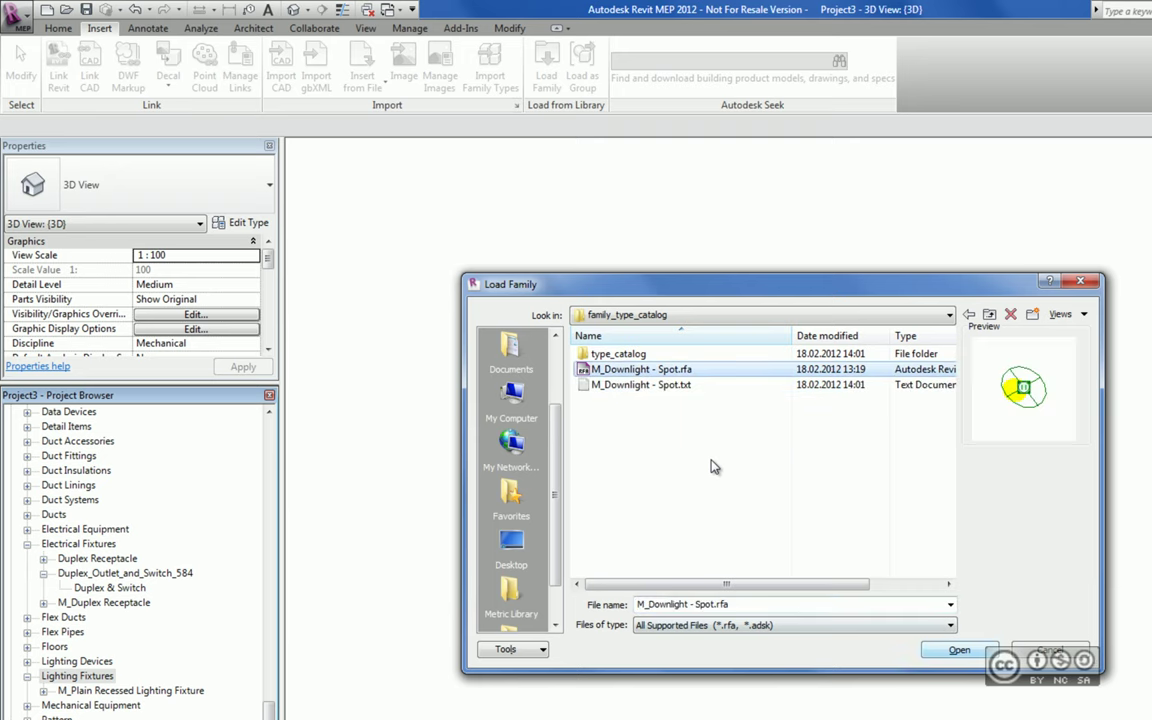
{"action": "key", "text": "Return"}
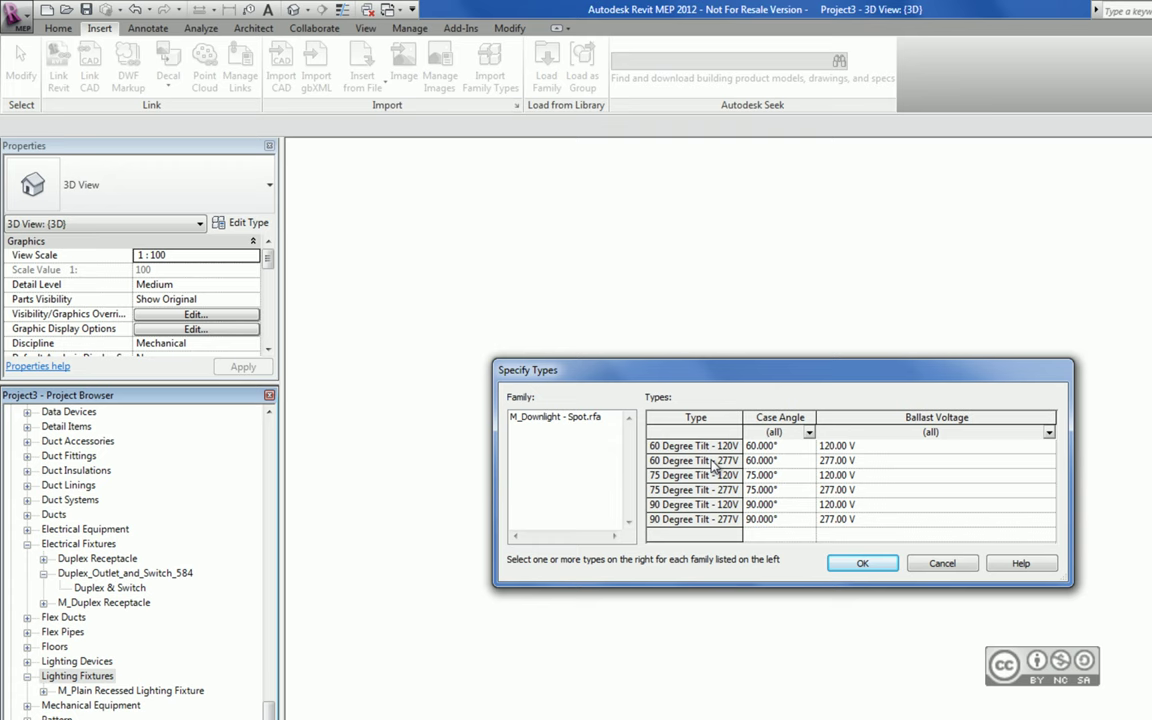
Step: Select 75 Degree Tilt - 120V and try the Case Angle filter for the 75 degree types
{"action": "key", "text": "Down"}
{"action": "key", "text": "Down"}
{"action": "key", "text": "Down"}
{"action": "key", "text": "Down"}
{"action": "key", "text": "Down"}
{"action": "key", "text": "ctrl+Up"}
{"action": "key", "text": "ctrl+Up"}
{"action": "key", "text": "ctrl+space"}
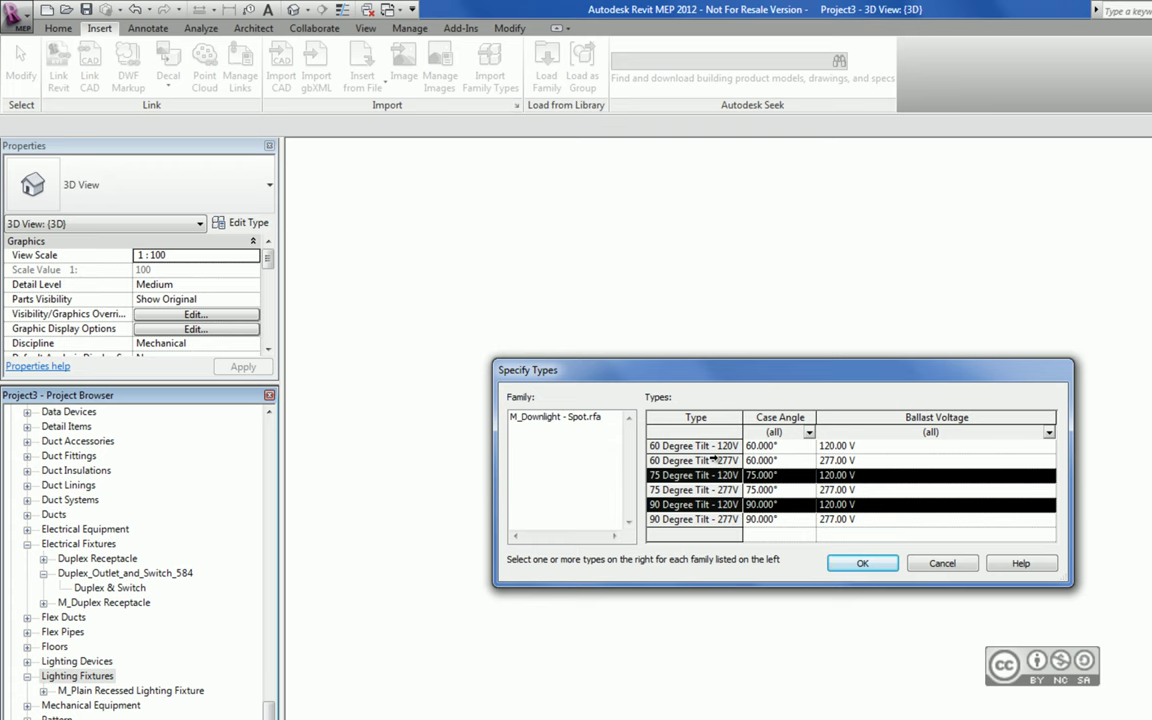
{"action": "key", "text": "Home"}
{"action": "key", "text": "alt+Down"}
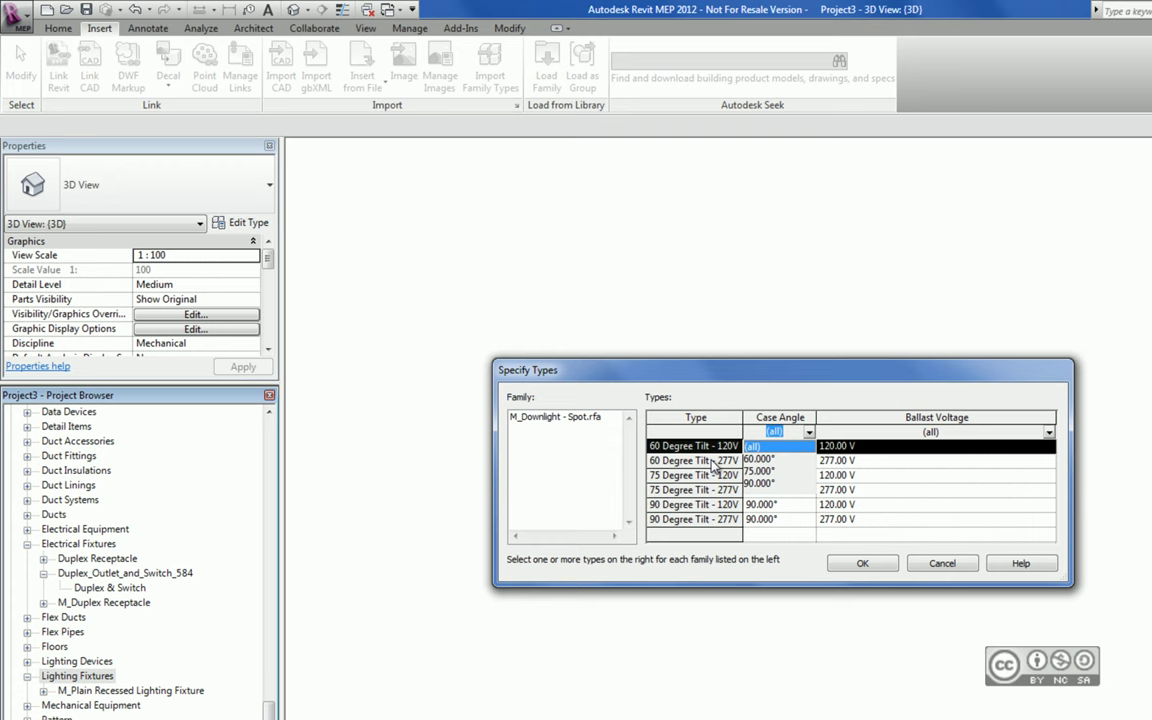
{"action": "key", "text": "Down"}
{"action": "key", "text": "Down"}
{"action": "key", "text": "Return"}
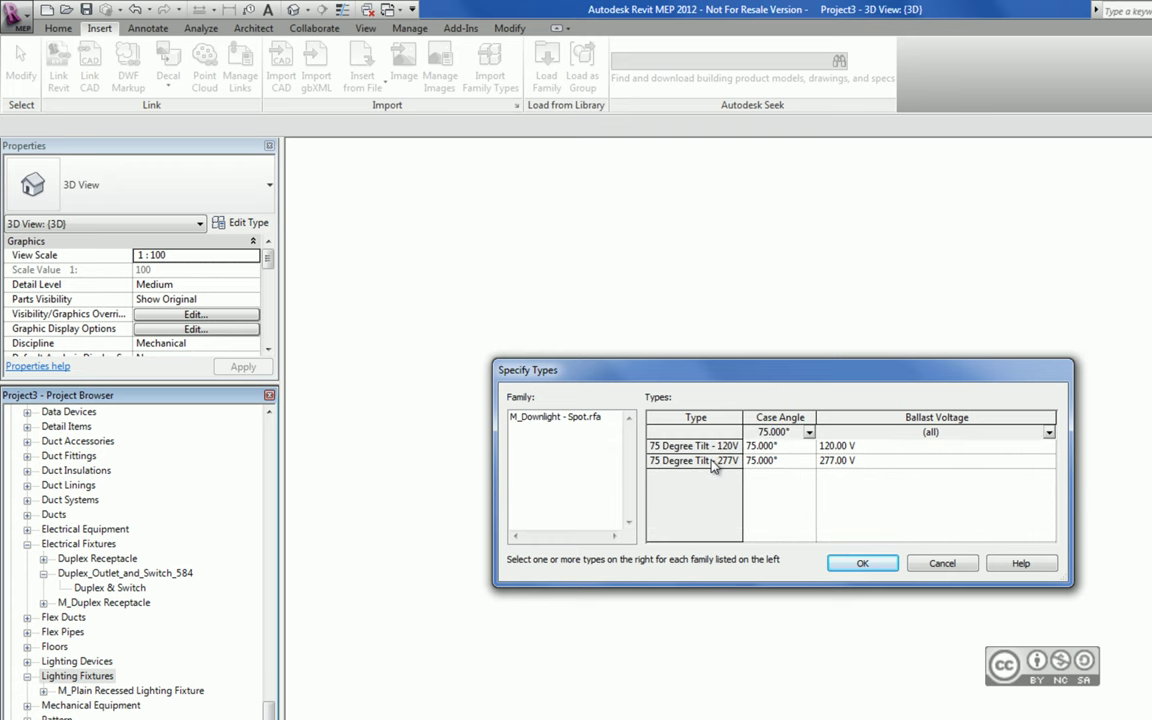
{"action": "key", "text": "Up"}
{"action": "key", "text": "Up"}
Step: Try the 120V Ballast Voltage filter, clear it, and load only 75 Degree Tilt - 120V
{"action": "key", "text": "Right"}
{"action": "key", "text": "alt+Down"}
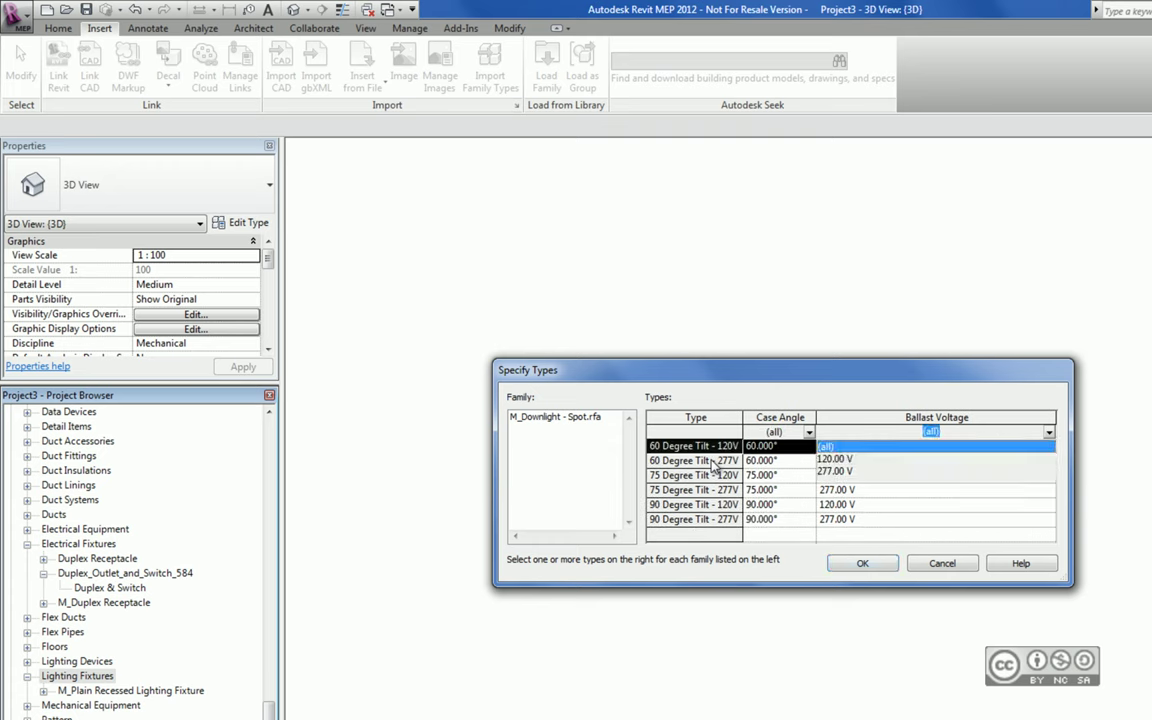
{"action": "key", "text": "Down"}
{"action": "key", "text": "Return"}
{"action": "key", "text": "Up"}
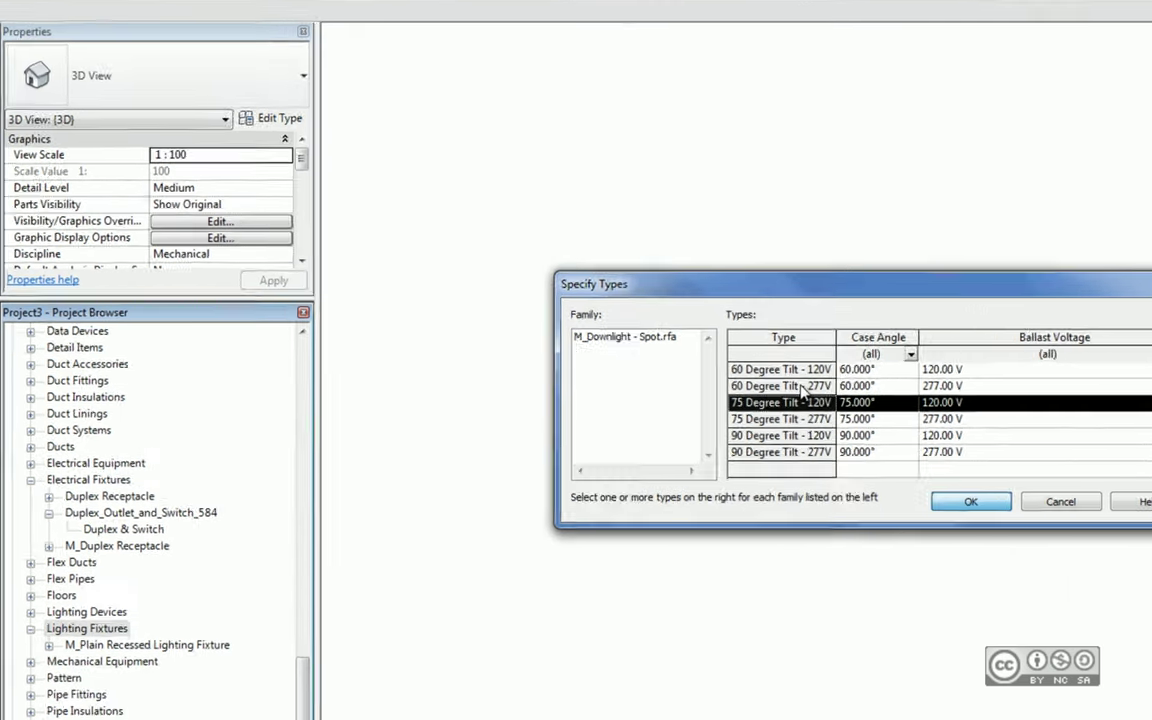
{"action": "key", "text": "Return"}
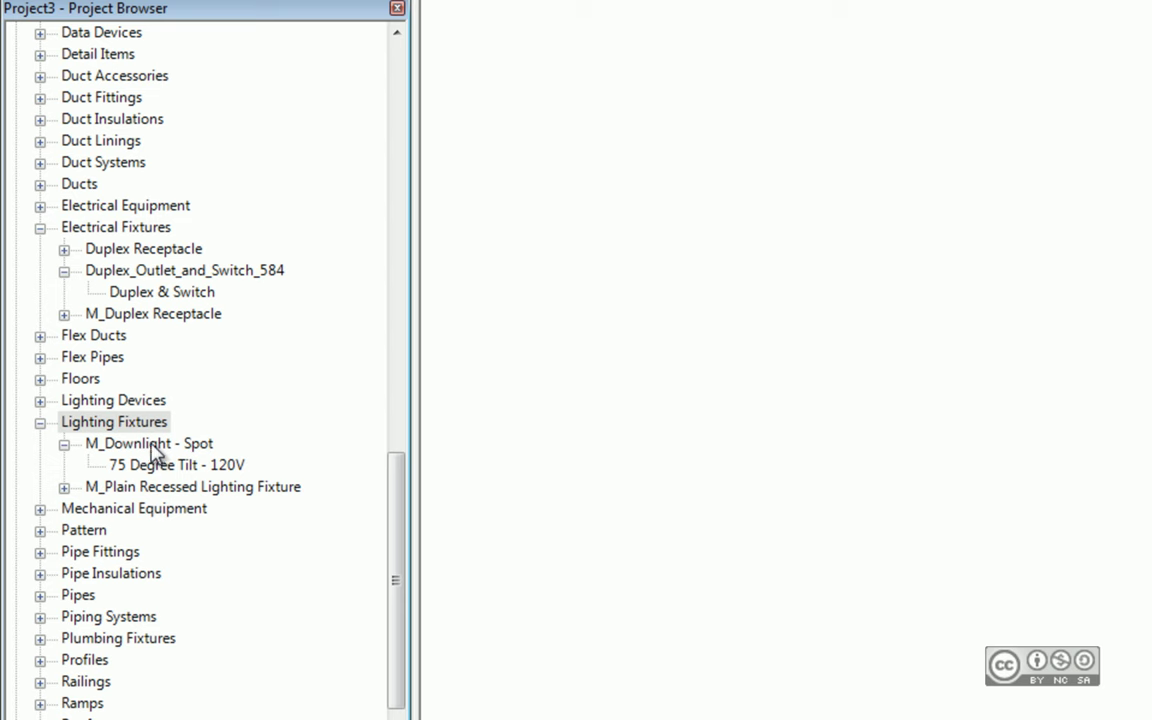
Step: Reload M_Downlight - Spot from its file, choosing the 60 and 75 Degree Tilt types at 120V and 277V
{"action": "right_click", "coordinate": [155, 452]}
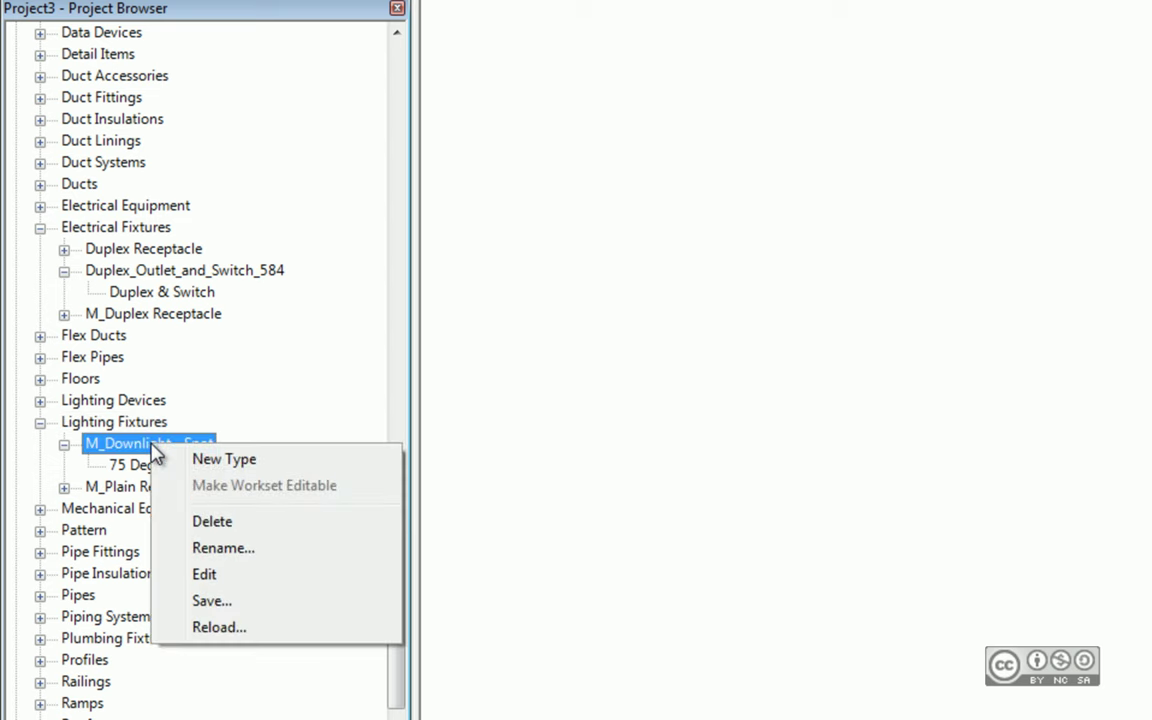
{"action": "left_click", "coordinate": [226, 630]}
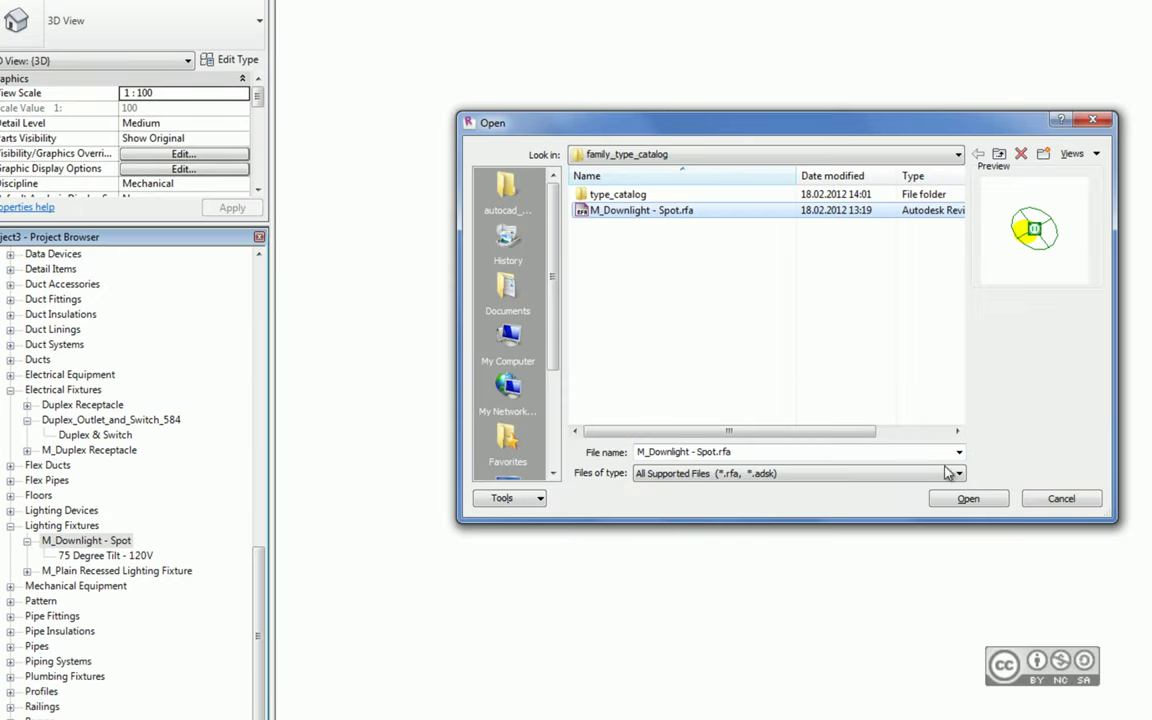
{"action": "left_click", "coordinate": [945, 498]}
{"action": "left_click_drag", "start_coordinate": [676, 289], "coordinate": [697, 334]}
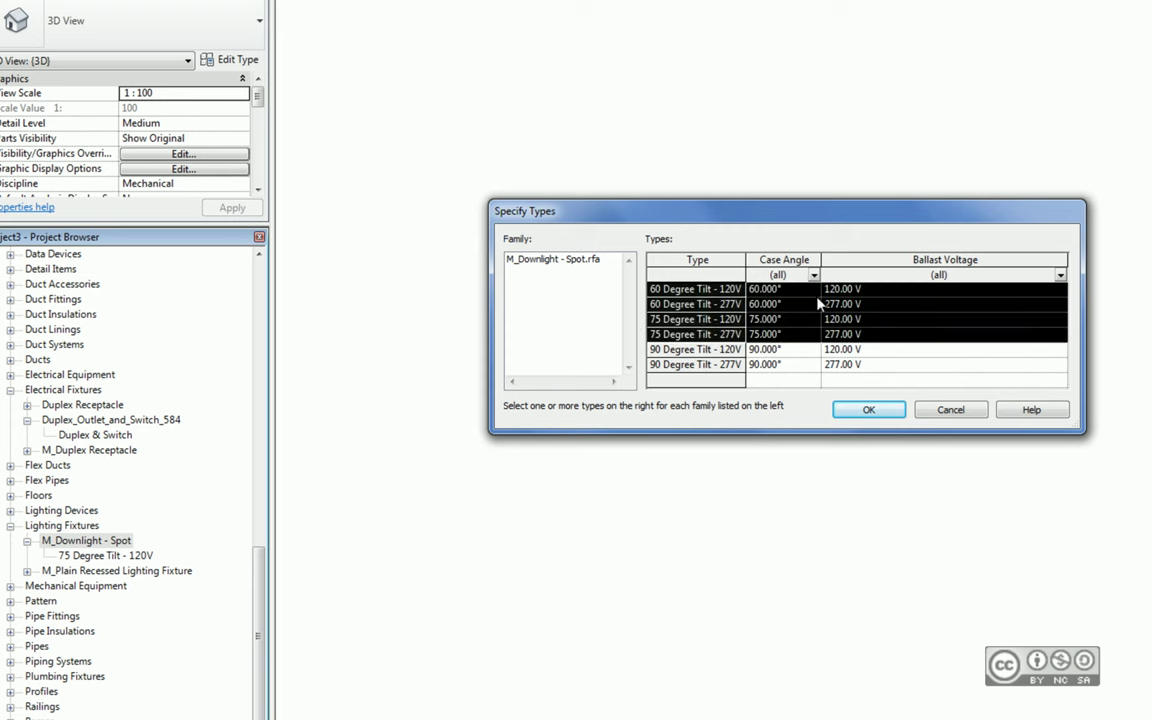
{"action": "left_click", "coordinate": [872, 411]}
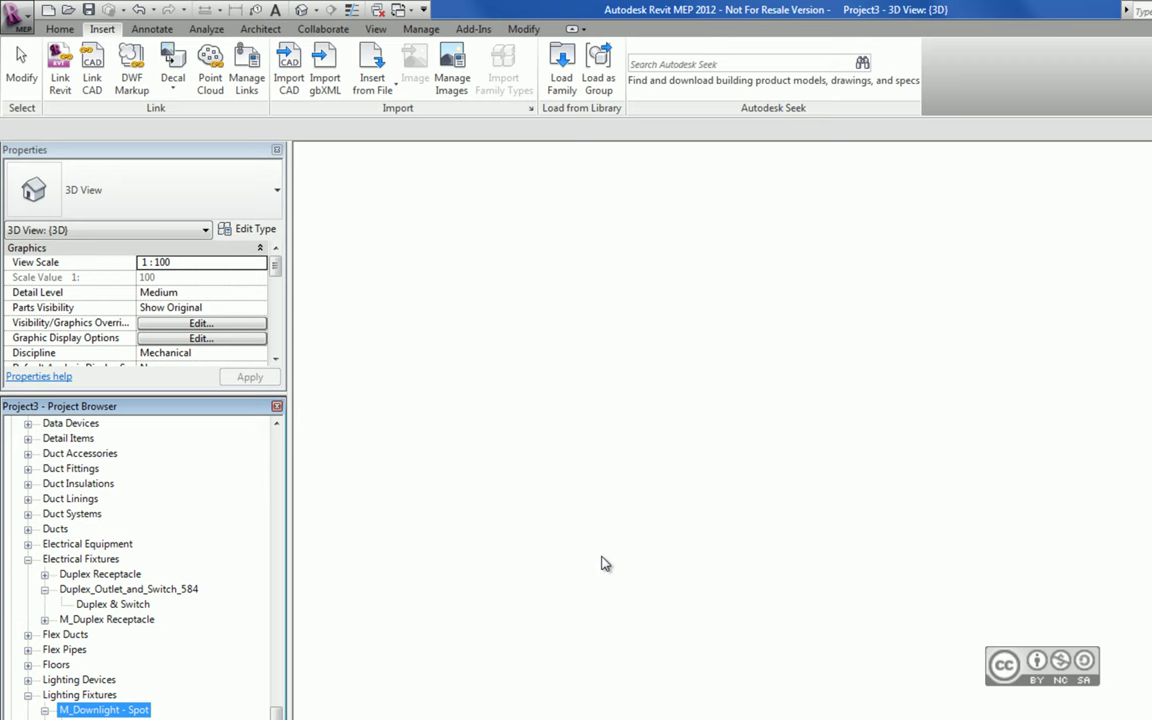
Step: Open M_Downlight - Spot.rfa from the type_catalog folder for editing
{"action": "left_click", "coordinate": [55, 8]}
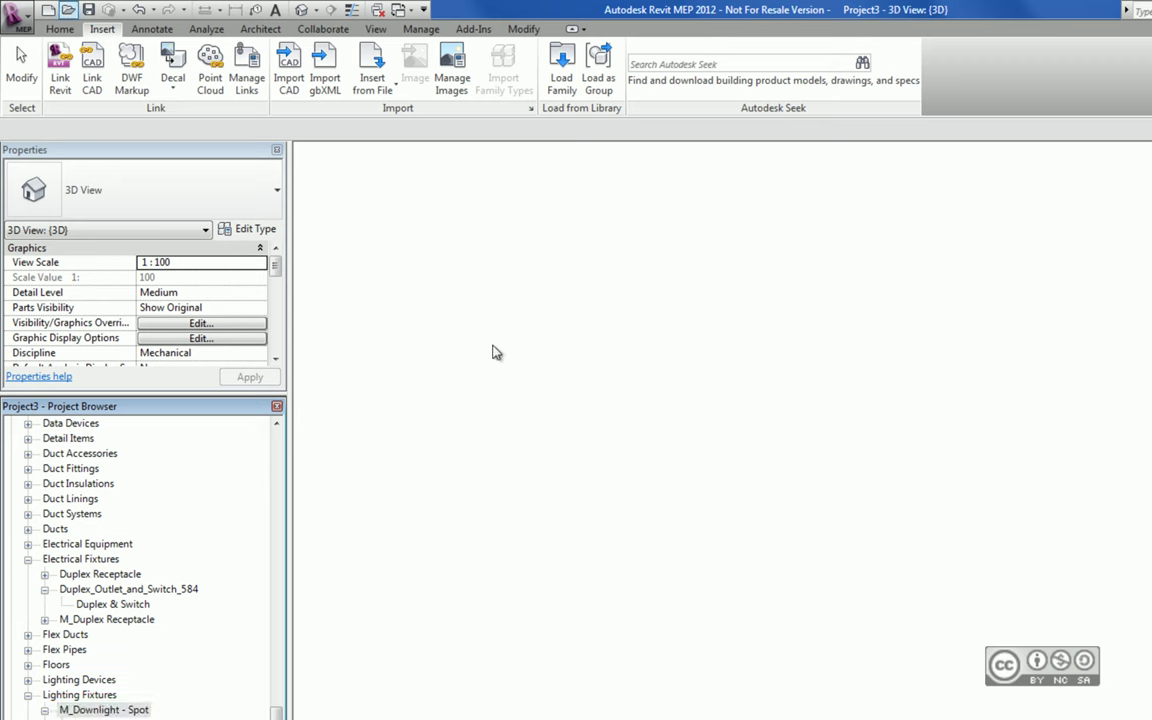
{"action": "double_click", "coordinate": [640, 311]}
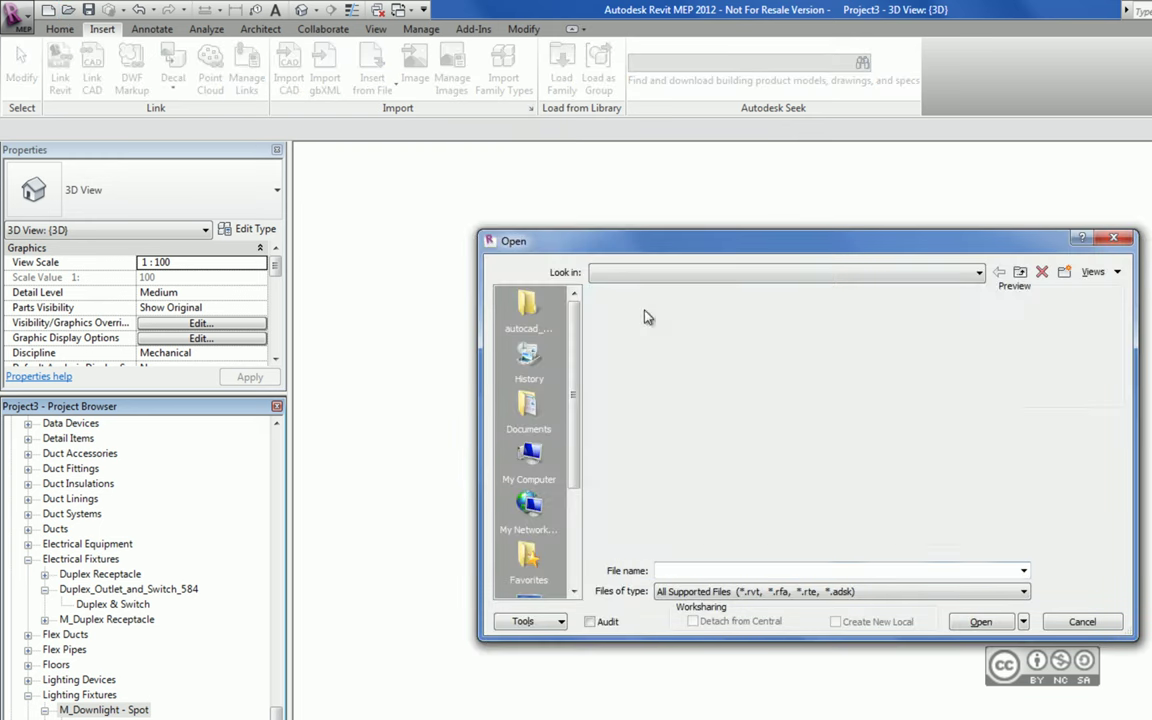
{"action": "left_click", "coordinate": [660, 312]}
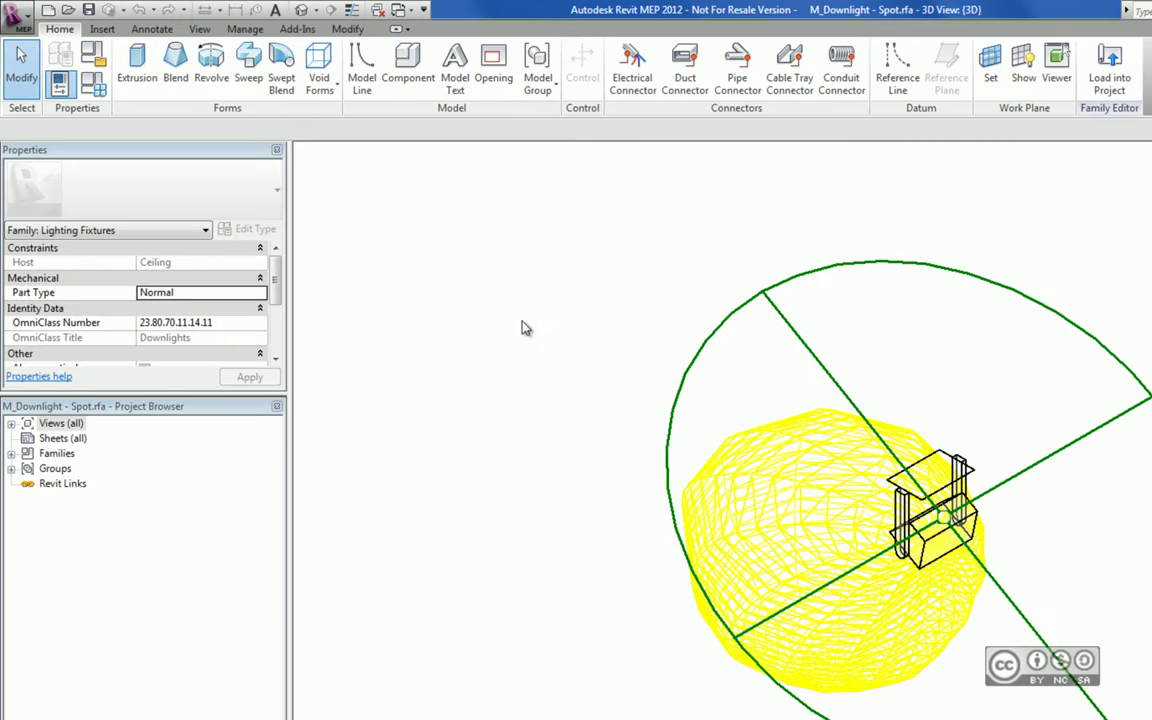
Step: Export the family types as M_Downlight - Spot.txt into the type_catalog folder
{"action": "left_click", "coordinate": [15, 12]}
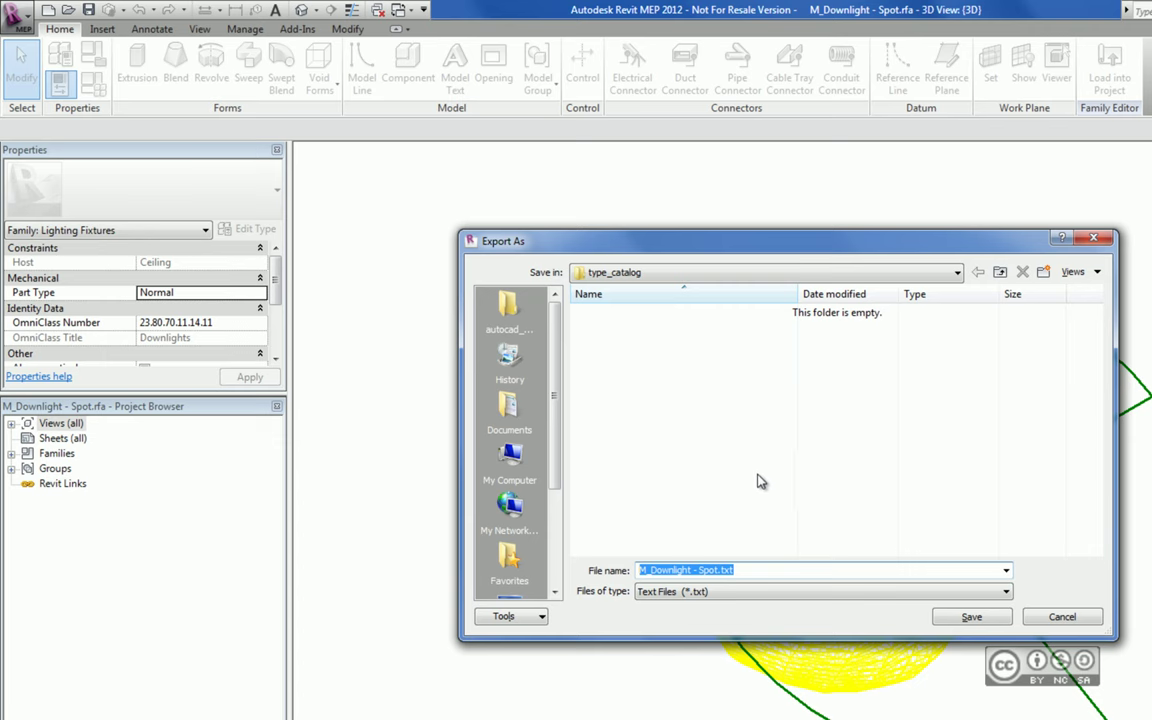
{"action": "left_click", "coordinate": [748, 569]}
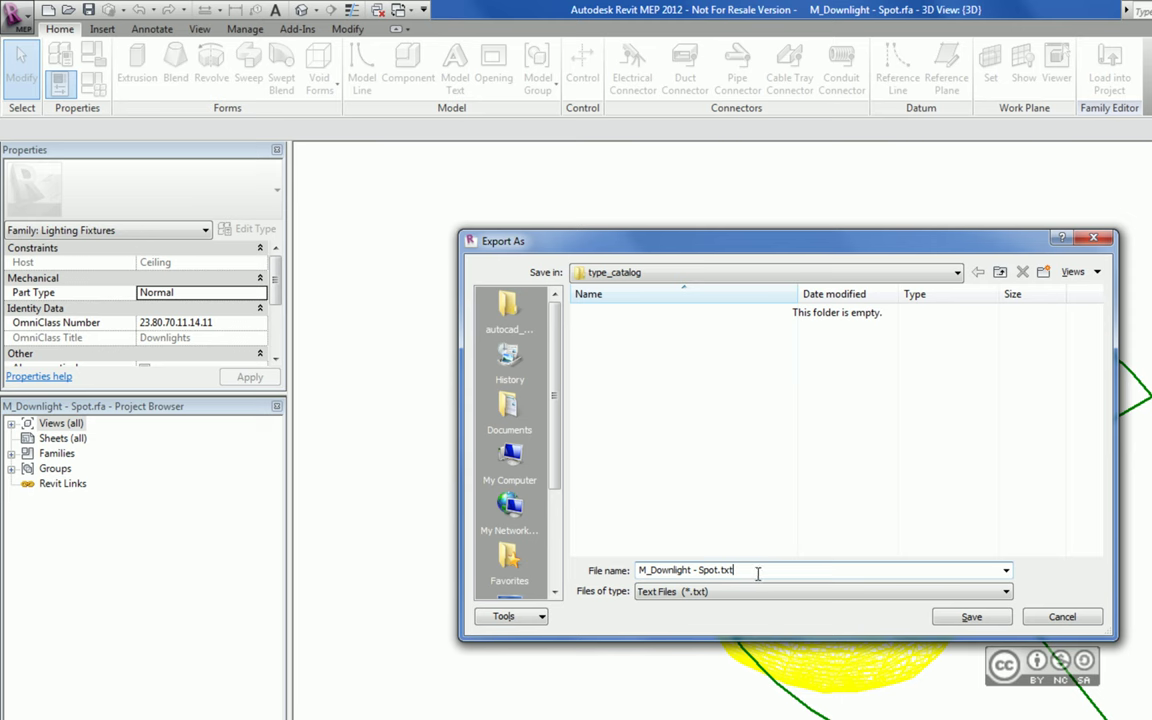
{"action": "left_click", "coordinate": [971, 616]}
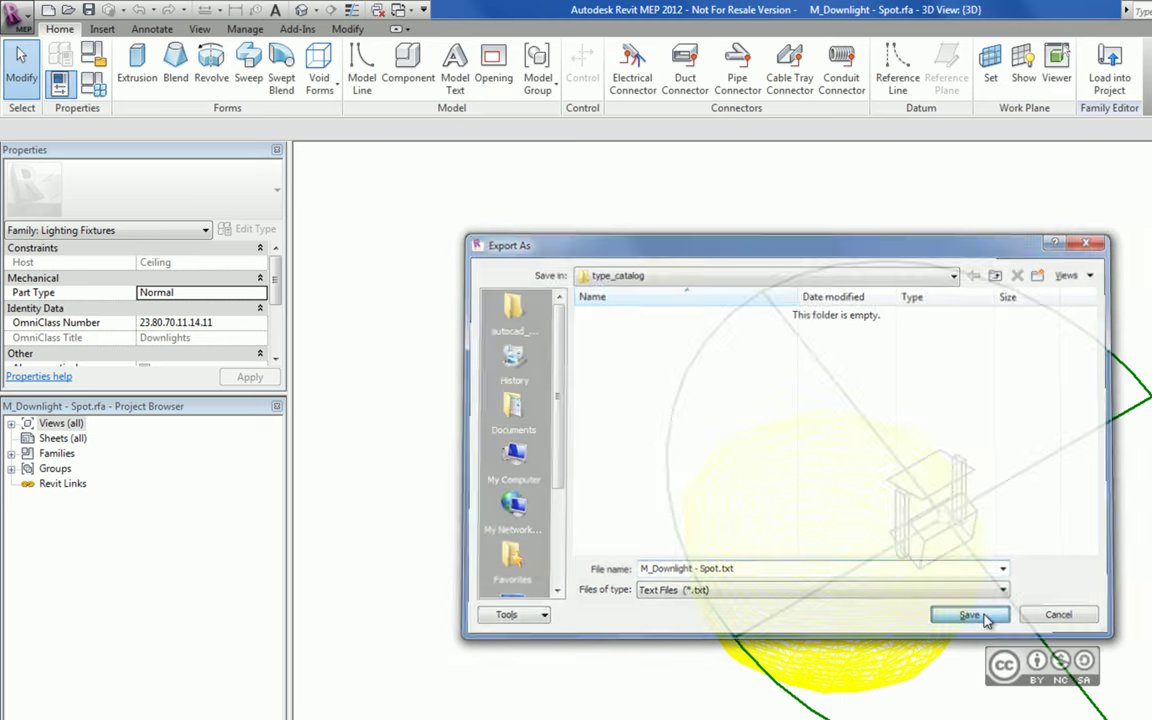
{"action": "key", "text": "alt+Tab"}
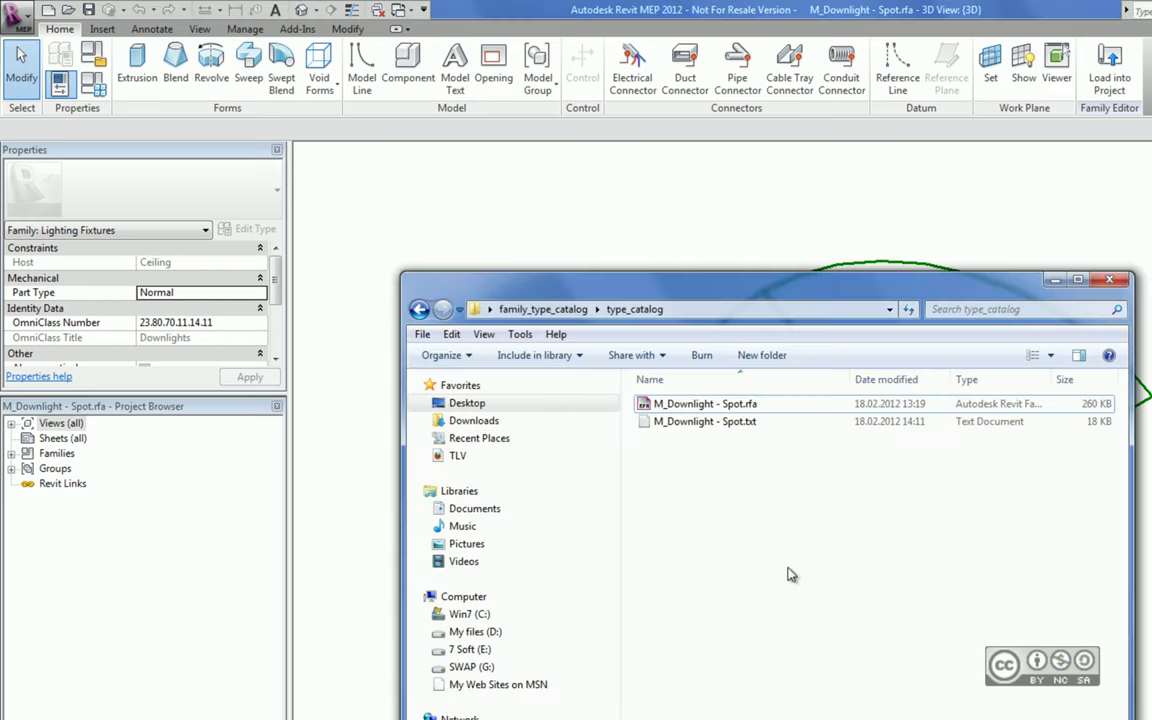
Step: View M_Downlight - Spot.txt in Notepad, then close Notepad and the type_catalog folder window
{"action": "double_click", "coordinate": [733, 423]}
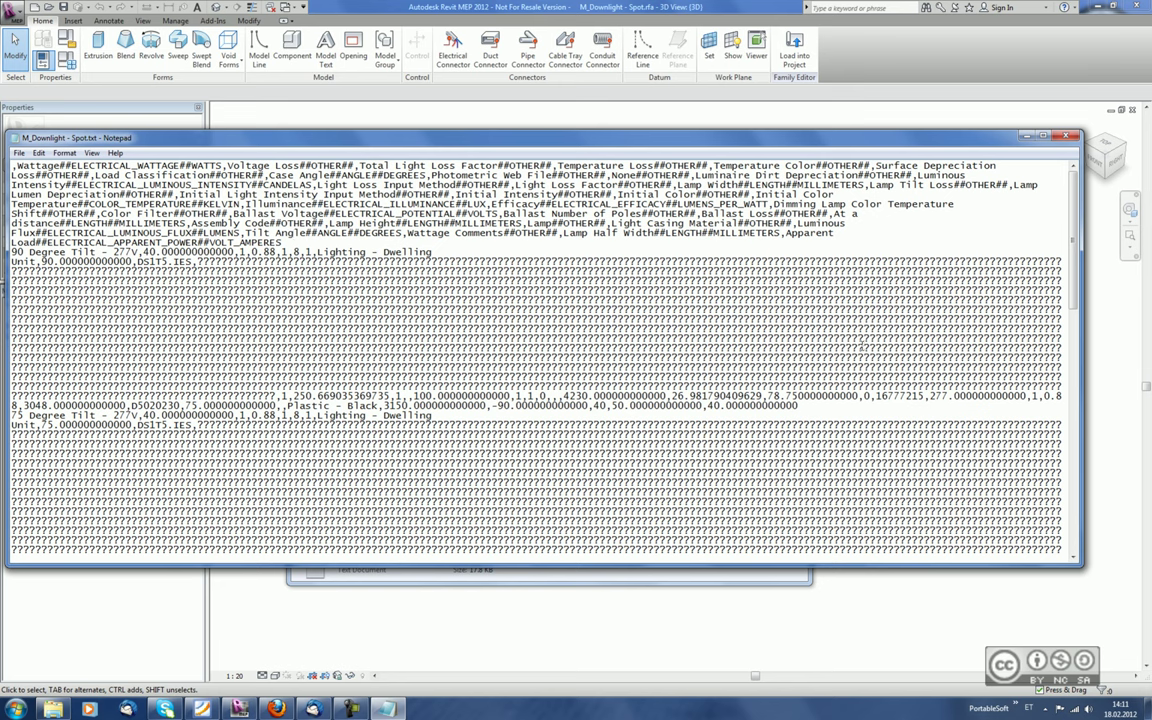
{"action": "mouse_move", "coordinate": [1076, 272]}
{"action": "left_mouse_down"}
{"action": "mouse_move", "coordinate": [1071, 530]}
{"action": "mouse_move", "coordinate": [1072, 165]}
{"action": "left_mouse_up"}
{"action": "left_click", "coordinate": [1068, 136]}
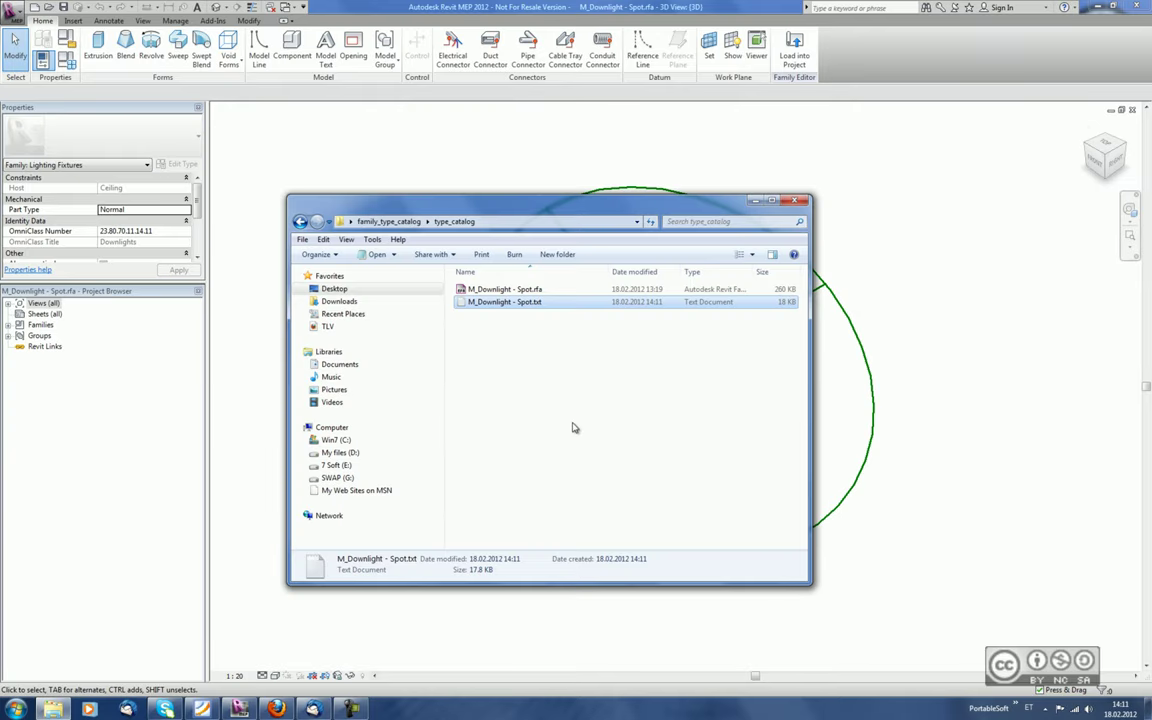
{"action": "left_click", "coordinate": [755, 201]}
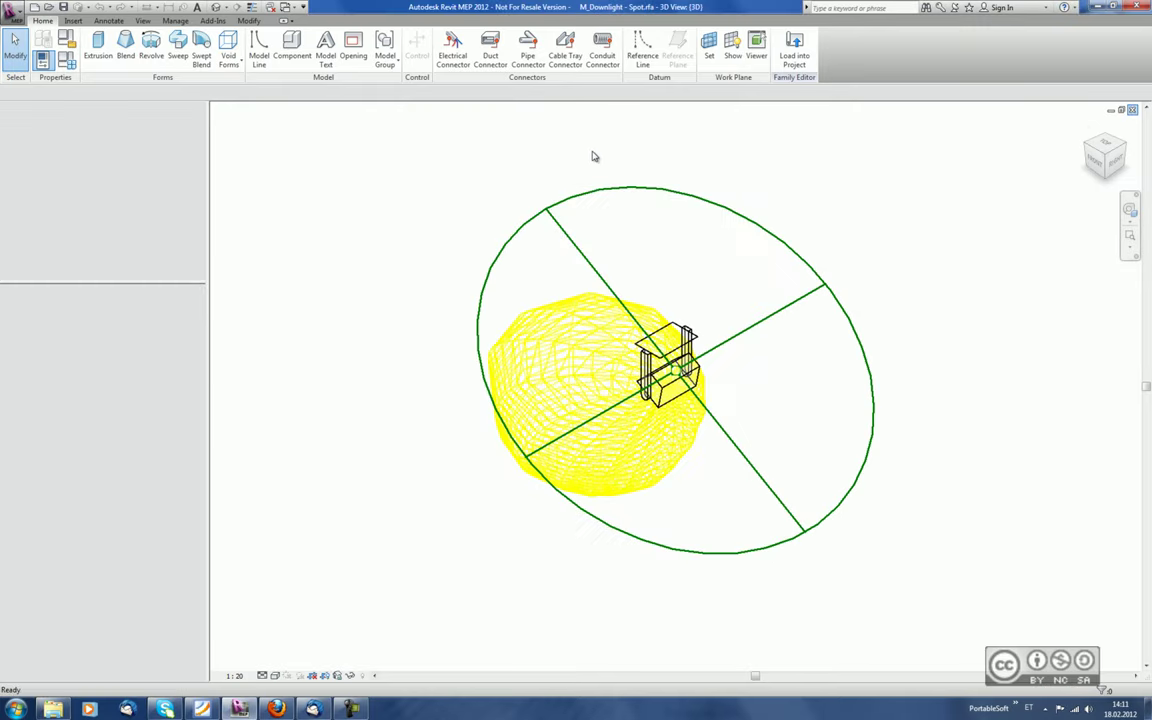
Step: Delete M_Downlight - Spot, reload its .rfa, and review the six catalog types without loading them
{"action": "right_click", "coordinate": [85, 490]}
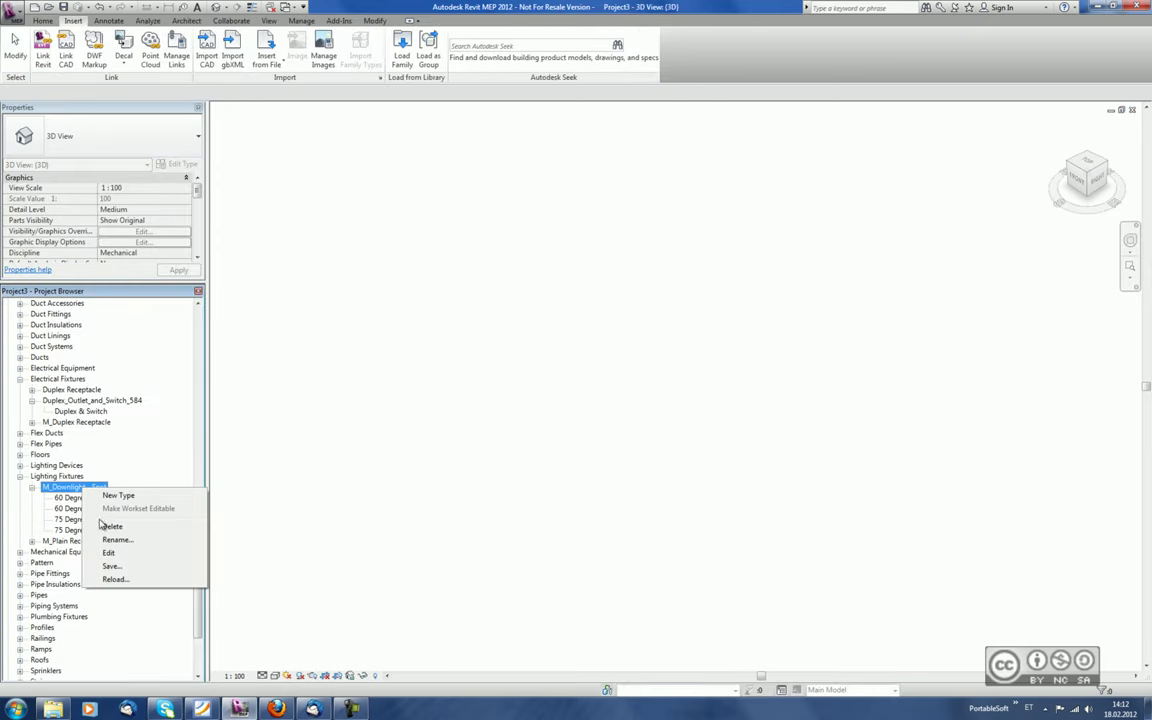
{"action": "left_click", "coordinate": [105, 524]}
{"action": "left_click", "coordinate": [403, 50]}
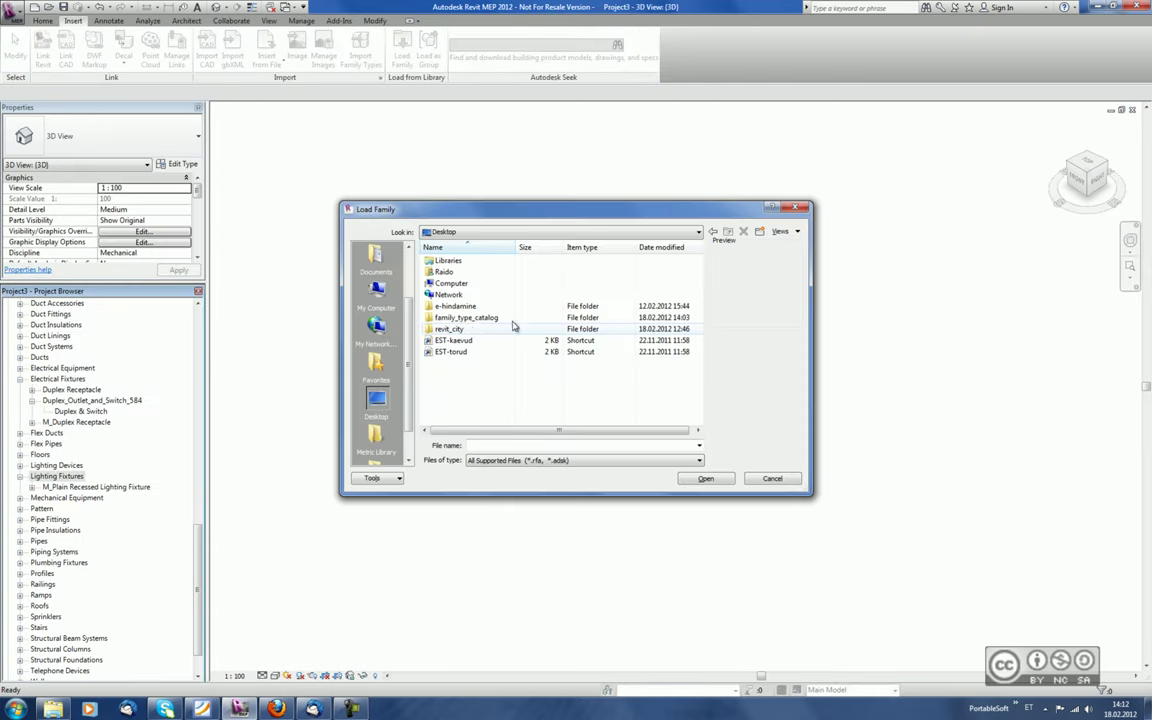
{"action": "double_click", "coordinate": [468, 328]}
{"action": "left_click", "coordinate": [480, 262]}
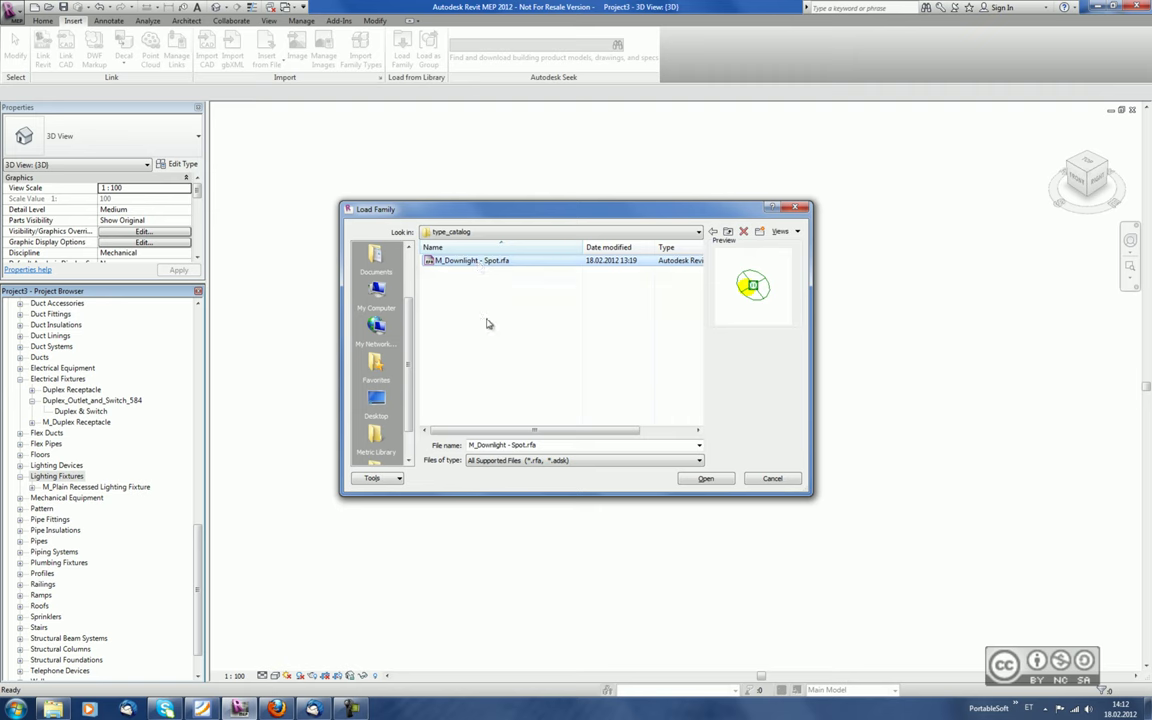
{"action": "left_click", "coordinate": [704, 478]}
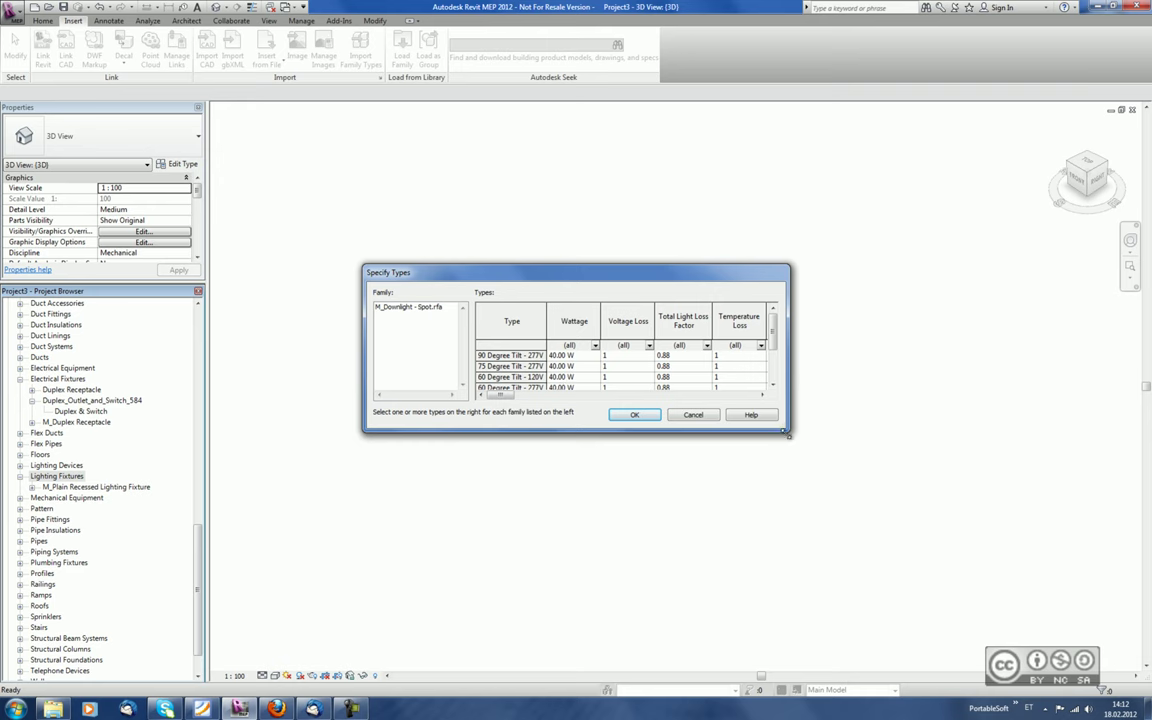
{"action": "left_click_drag", "start_coordinate": [788, 430], "coordinate": [1025, 492]}
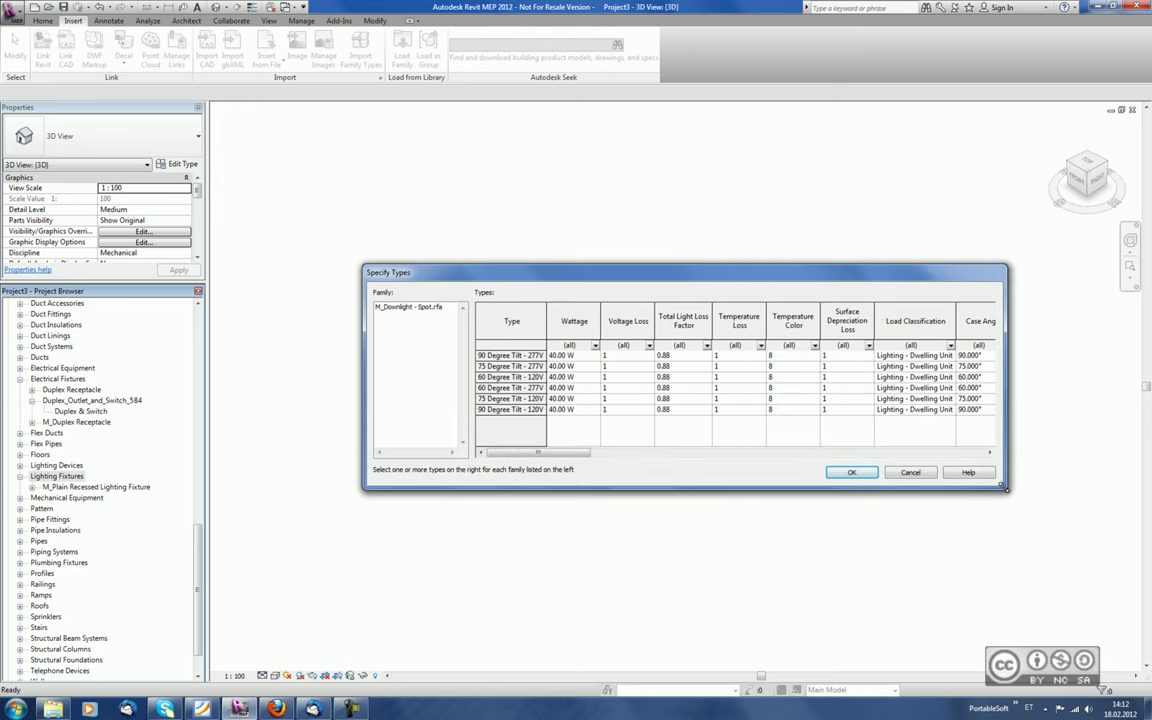
{"action": "mouse_move", "coordinate": [562, 458]}
{"action": "left_mouse_down"}
{"action": "mouse_move", "coordinate": [986, 470]}
{"action": "mouse_move", "coordinate": [930, 467]}
{"action": "left_mouse_up"}
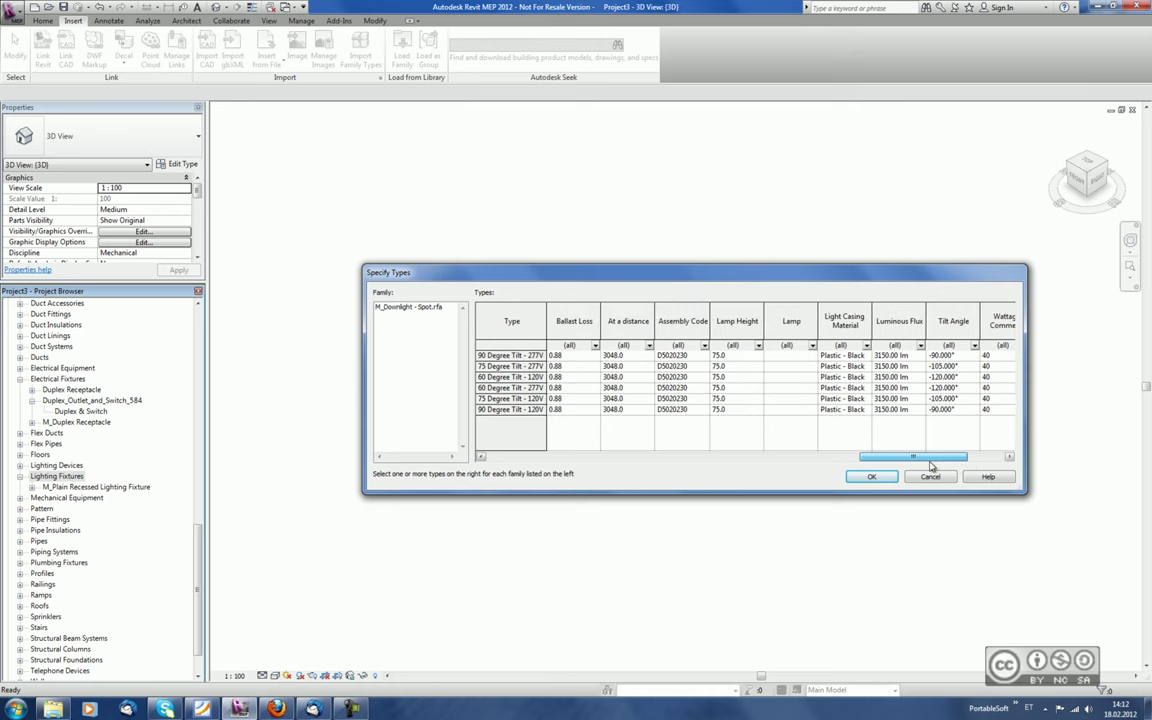
{"action": "left_click_drag", "start_coordinate": [930, 467], "coordinate": [610, 460]}
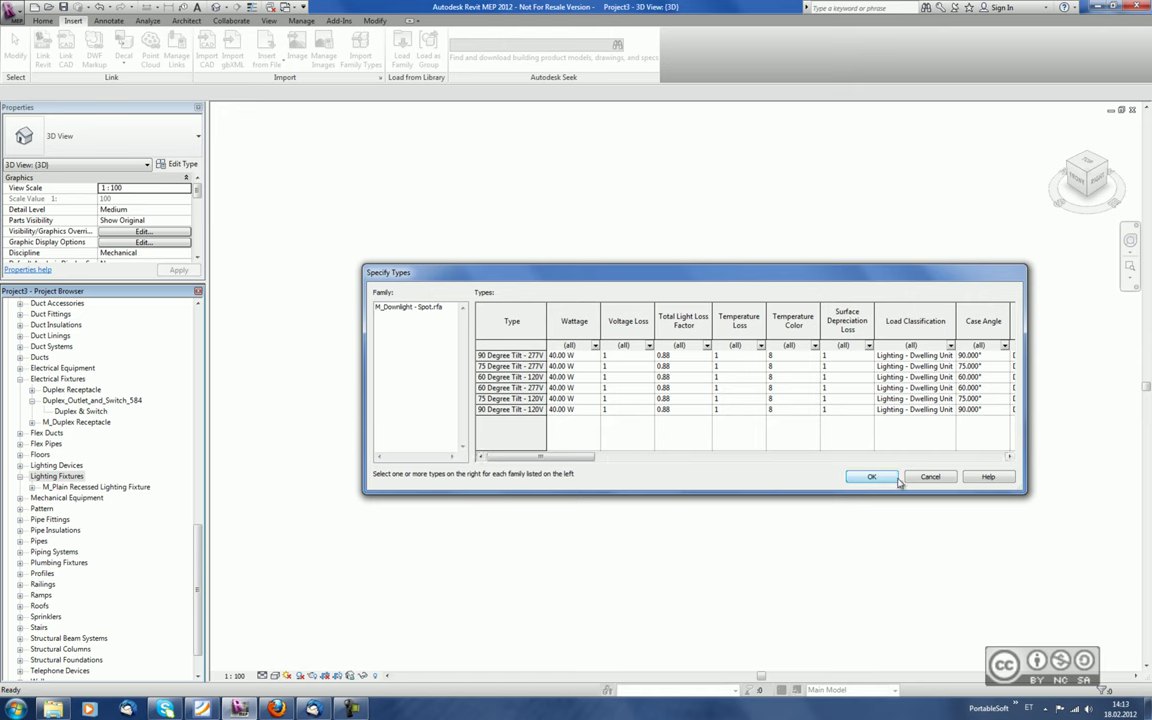
{"action": "left_click", "coordinate": [930, 476]}
Step: In M_Downlight - Spot.txt, select the Wattage##ELECTRICAL_WATTAGE##WATTS header, then close Notepad
{"action": "left_click", "coordinate": [60, 710]}
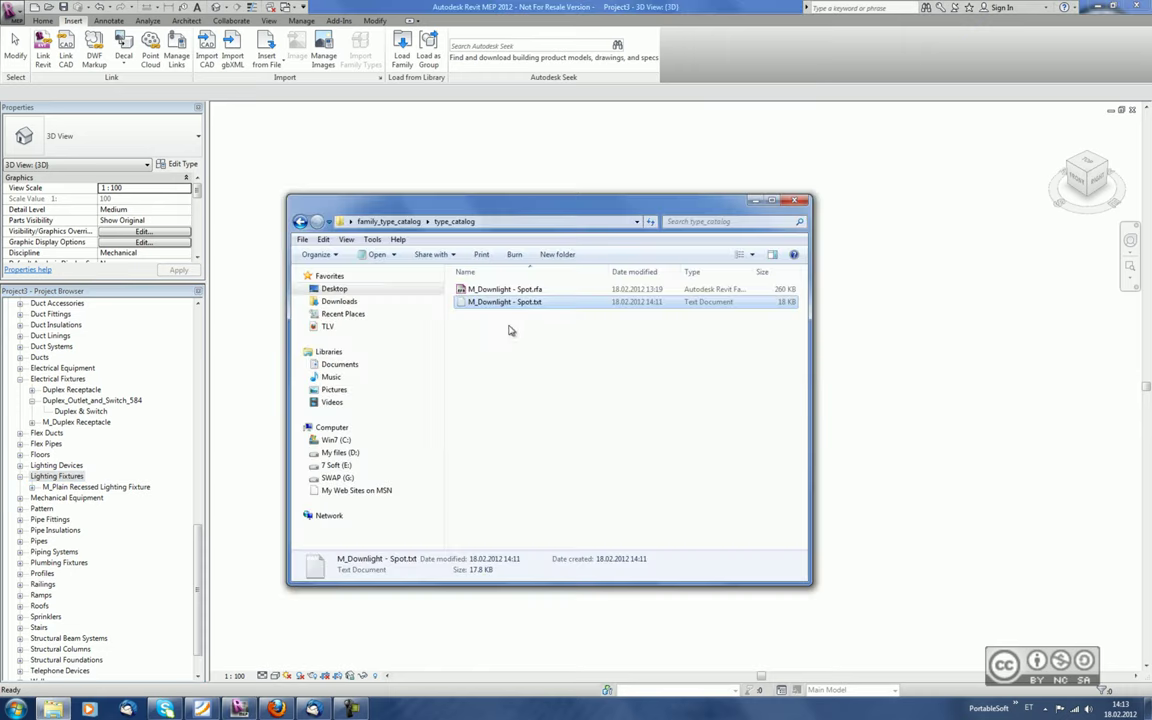
{"action": "double_click", "coordinate": [498, 298]}
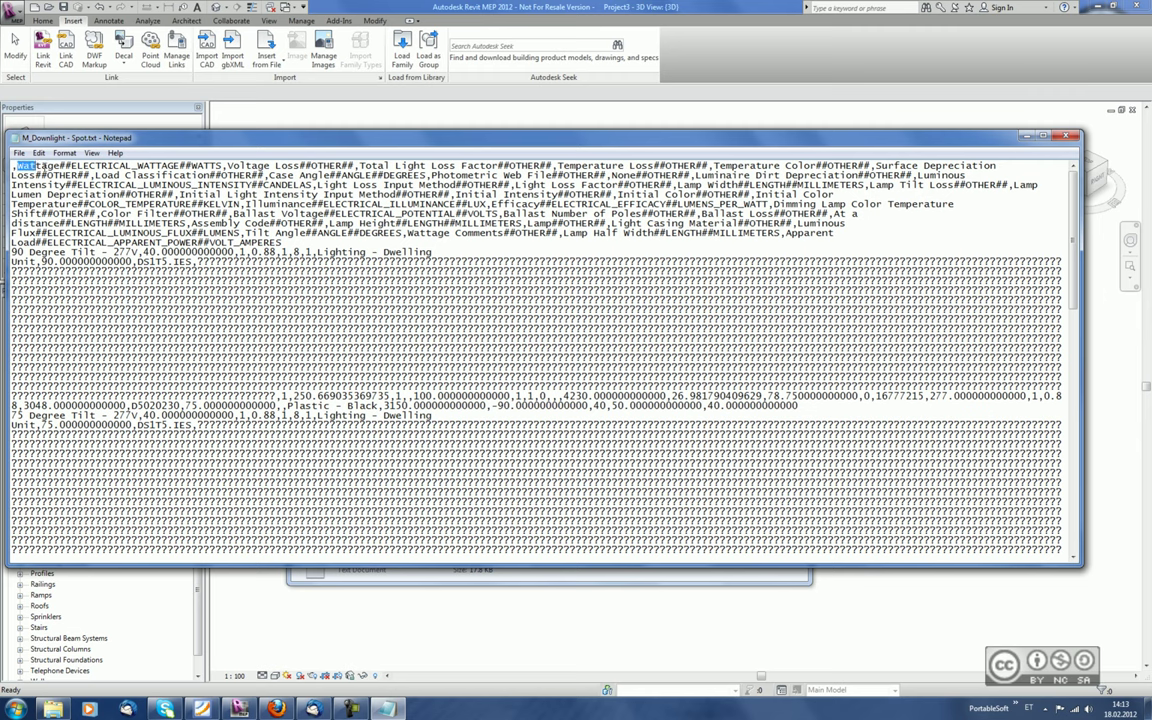
{"action": "left_click_drag", "start_coordinate": [16, 165], "coordinate": [222, 167]}
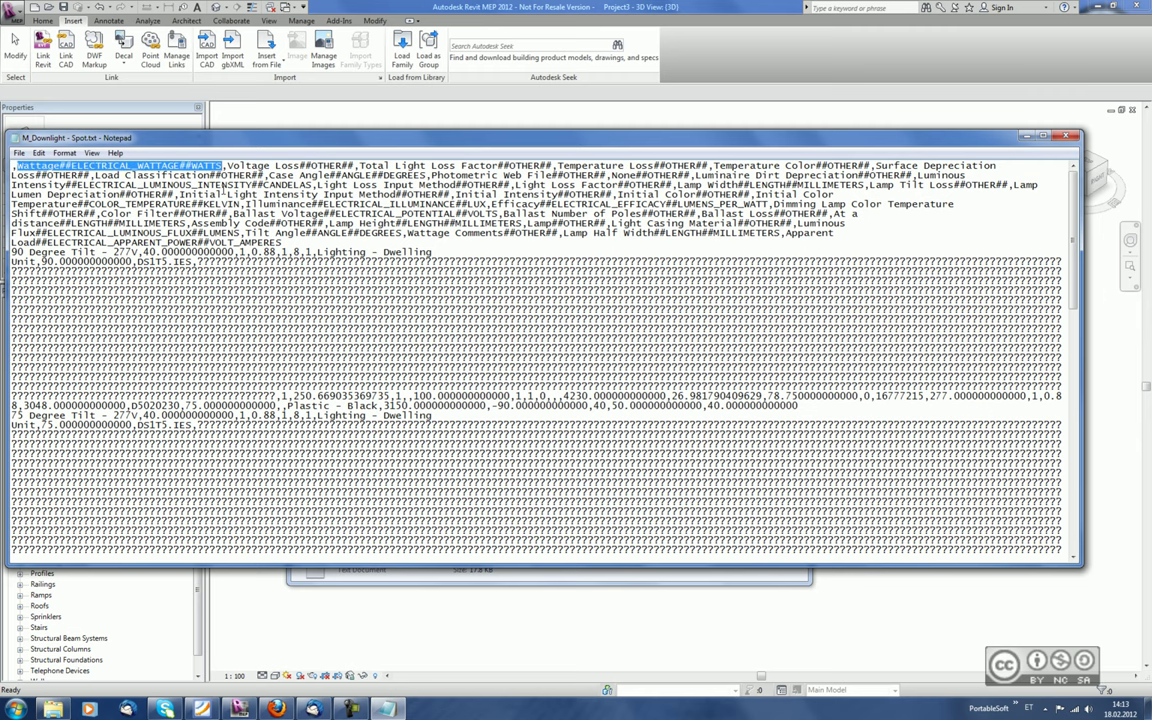
{"action": "key", "text": "alt+F4"}
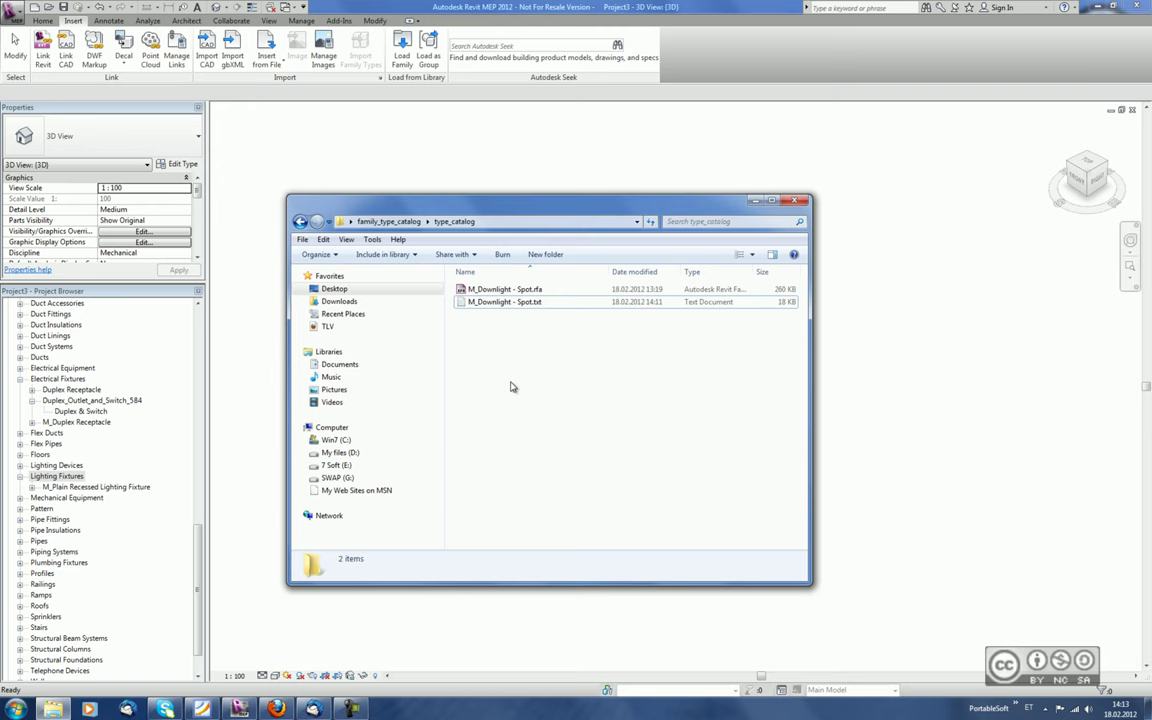
Step: Minimize the type_catalog folder window to get back to Revit
{"action": "left_click", "coordinate": [754, 201]}
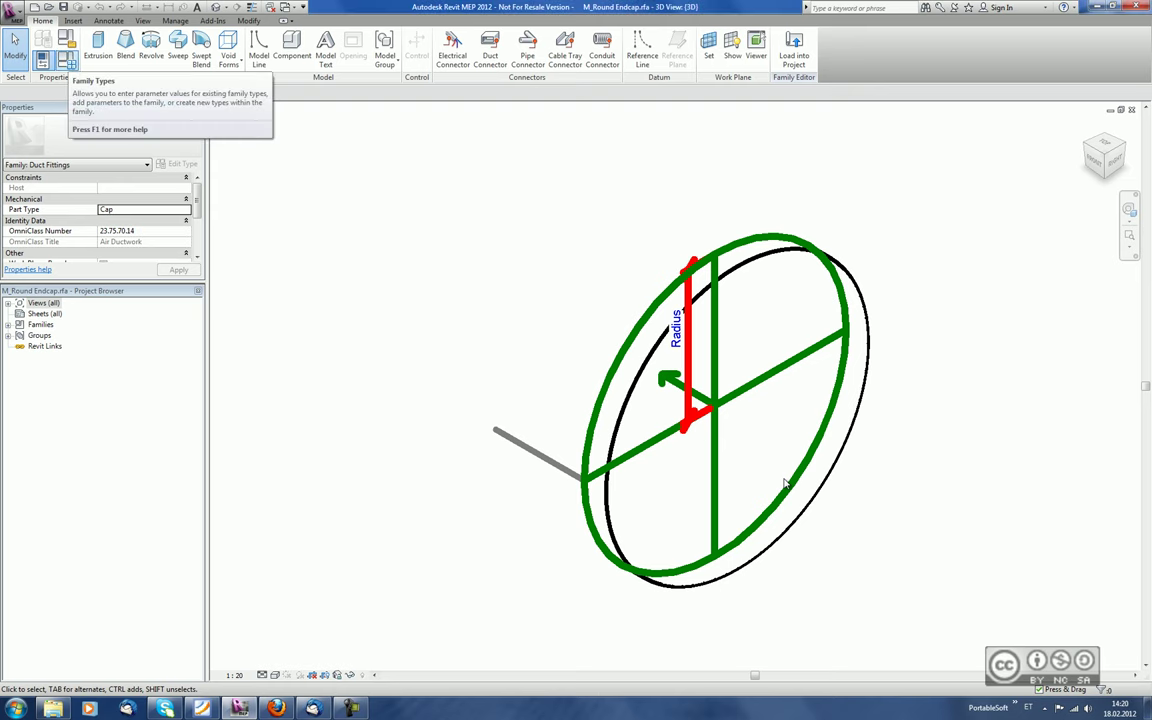
Step: Via FT, add type parameter Toru läbimõõt: discipline HVAC, type Duct Size, group Dimensions
{"action": "key", "text": "f"}
{"action": "key", "text": "t"}
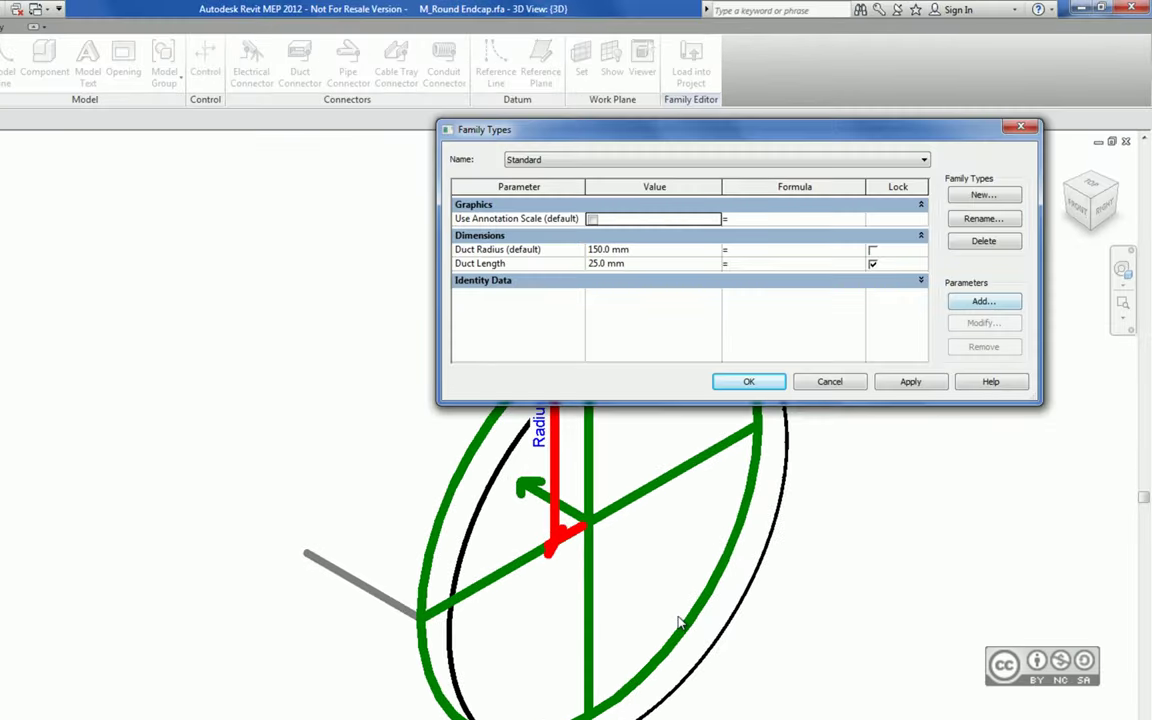
{"action": "key", "text": "Return"}
{"action": "type", "text": "T"}
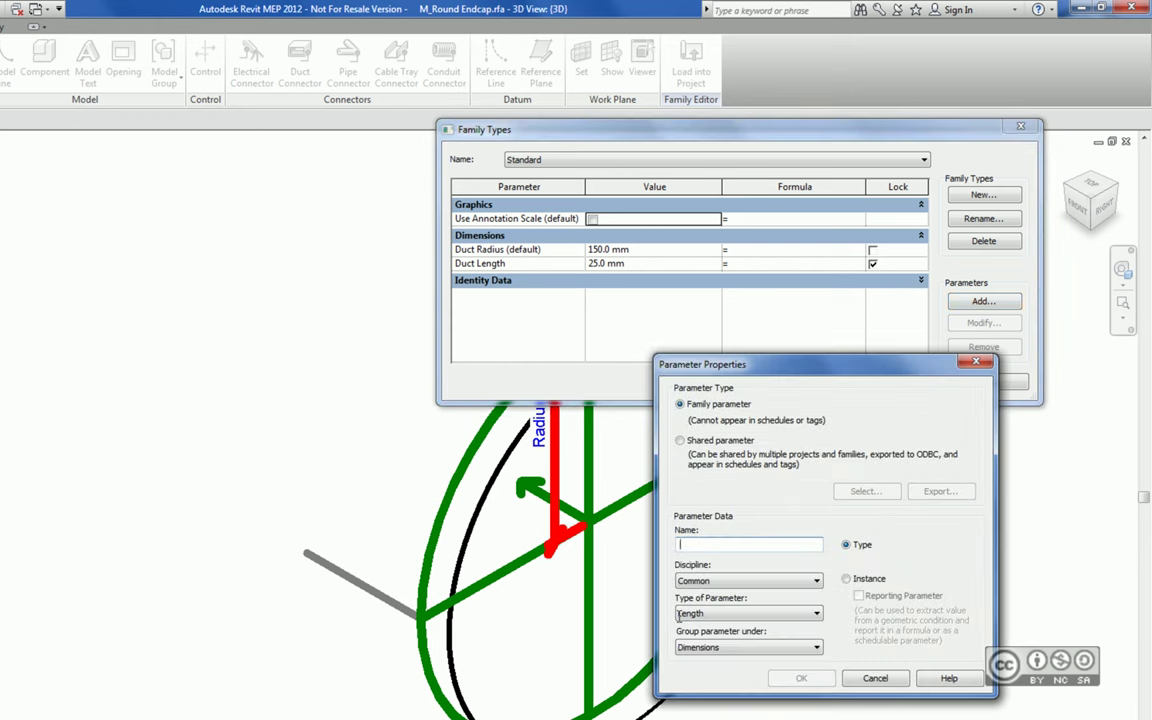
{"action": "type", "text": "oru läbimõõt"}
{"action": "key", "text": "Tab"}
{"action": "key", "text": "alt+Down"}
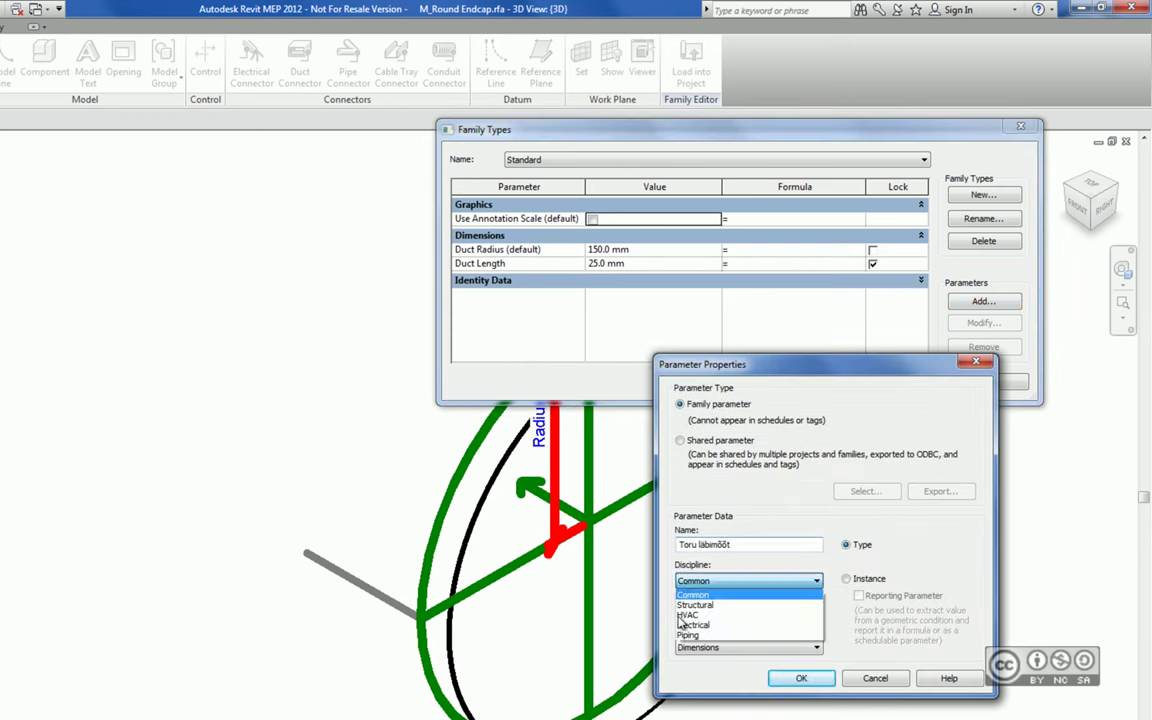
{"action": "left_click", "coordinate": [681, 615]}
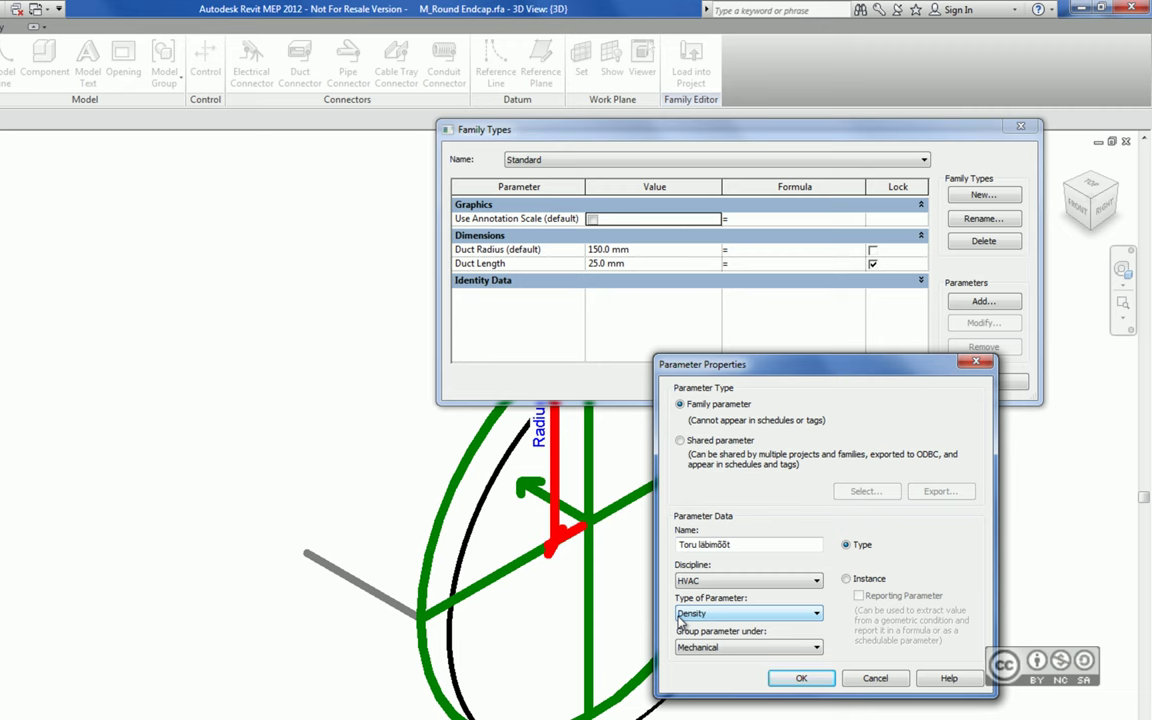
{"action": "left_click", "coordinate": [679, 617]}
{"action": "key", "text": "Down"}
{"action": "key", "text": "Down"}
{"action": "key", "text": "Down"}
{"action": "key", "text": "Down"}
{"action": "key", "text": "Return"}
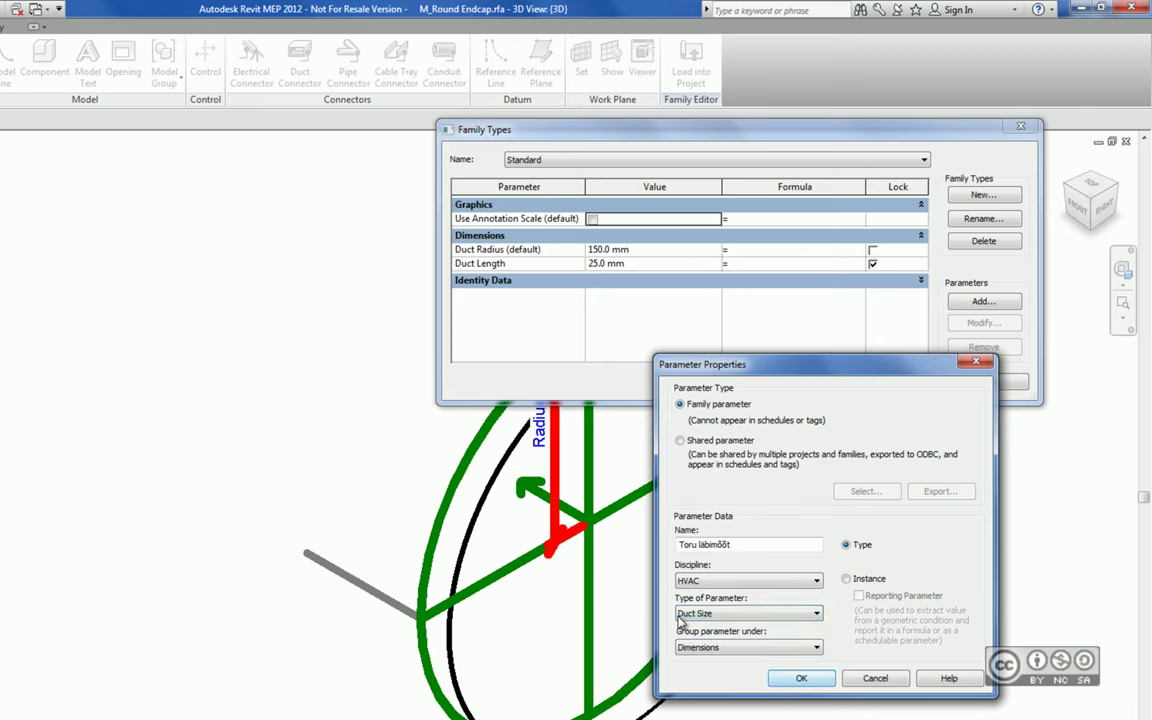
{"action": "key", "text": "Return"}
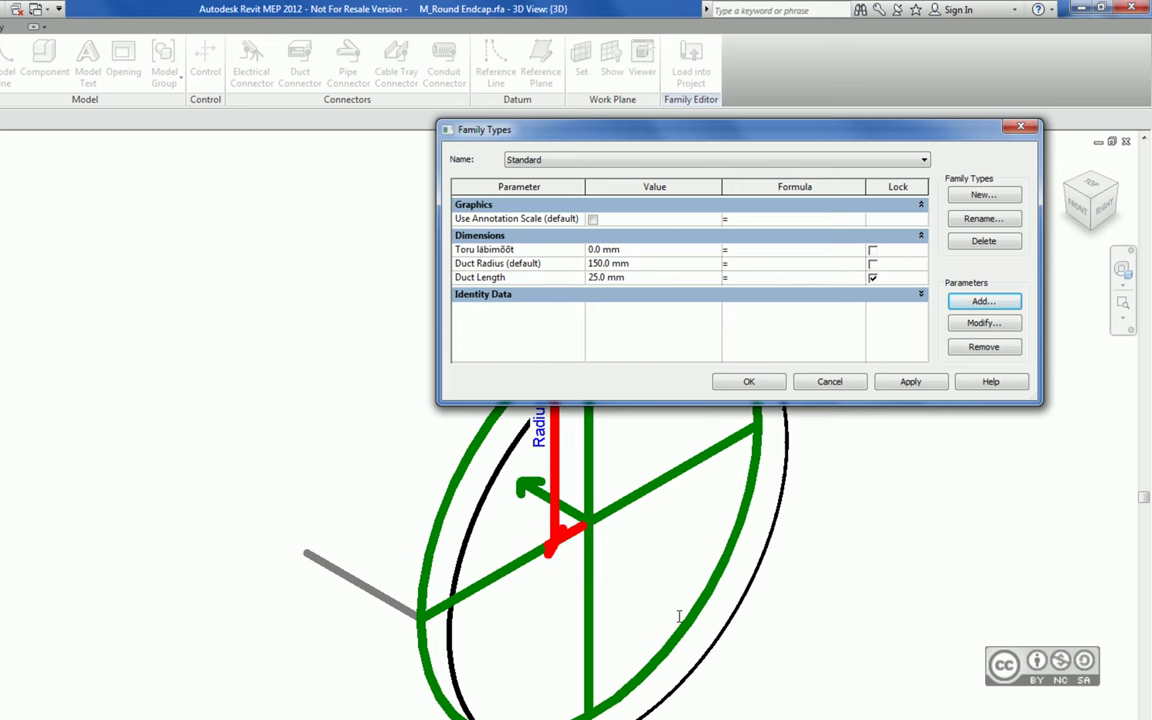
Step: Enter the formula 2*(Duct Radius) for Toru läbimõõt and try overriding it with 100
{"action": "type", "text": "2*"}
{"action": "type", "text": "(Duct Radius)"}
{"action": "key", "text": "Tab"}
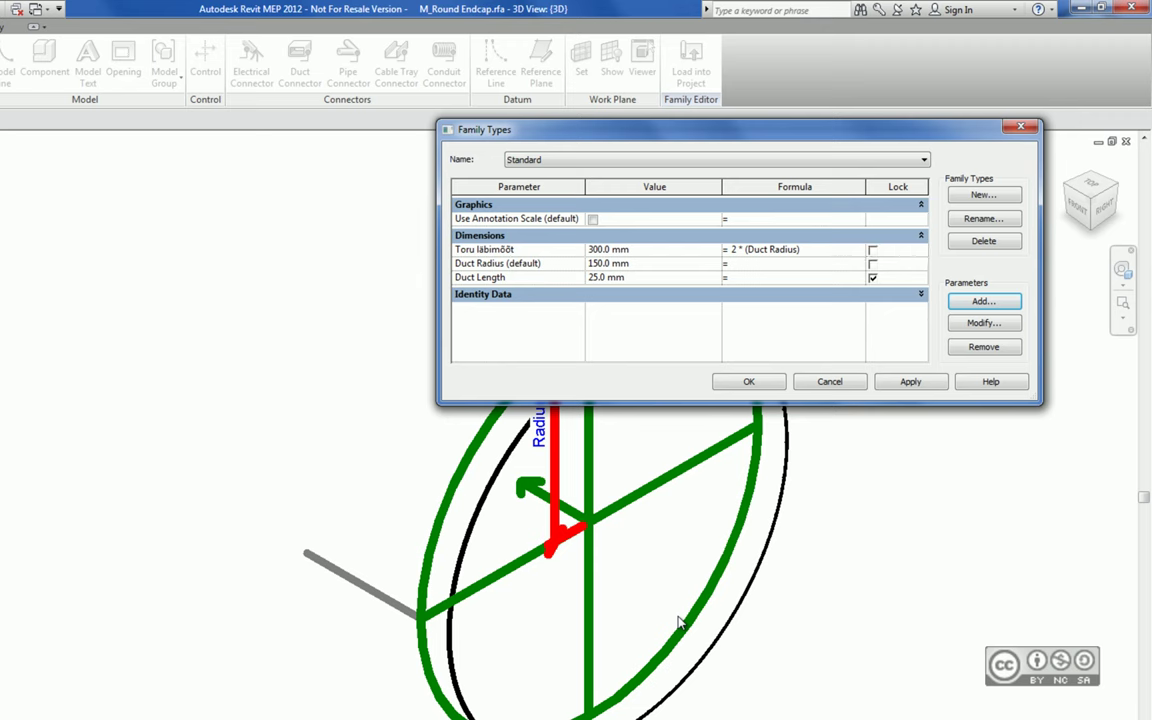
{"action": "double_click", "coordinate": [606, 249]}
{"action": "type", "text": "100"}
{"action": "key", "text": "Tab"}
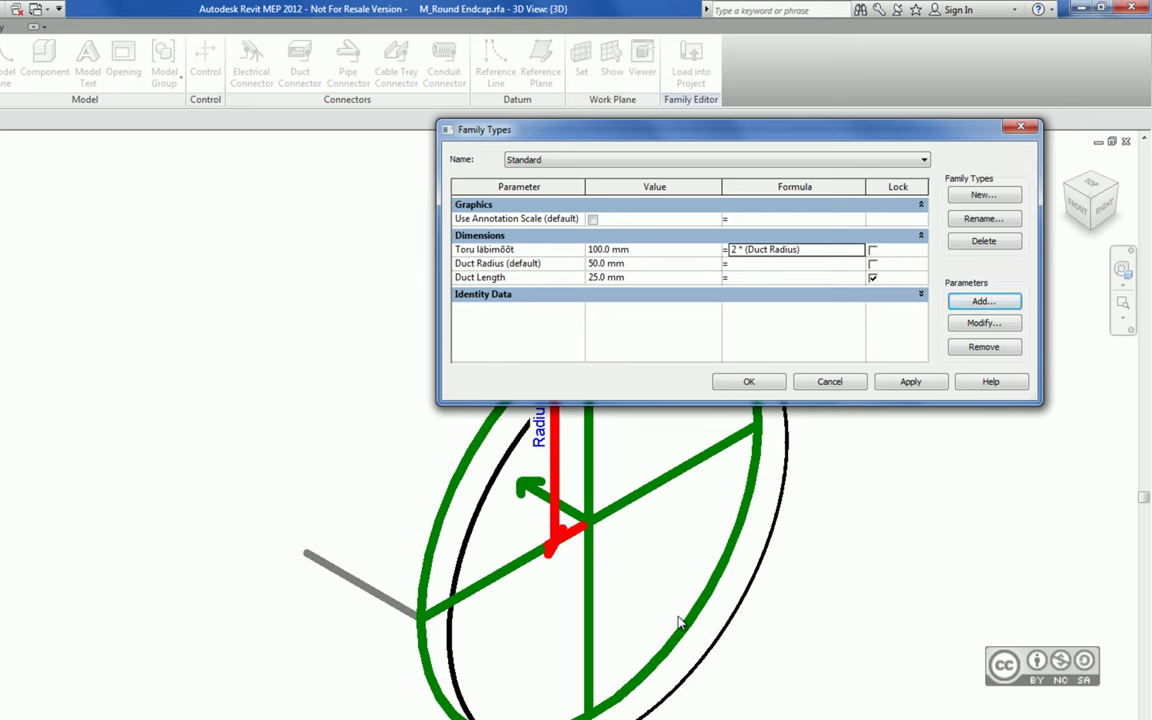
Step: Misspell Duct Radius to trigger the invalid-formula warning, then restore the correct formula
{"action": "key", "text": "Return"}
{"action": "key", "text": "BackSpace"}
{"action": "key", "text": "Return"}
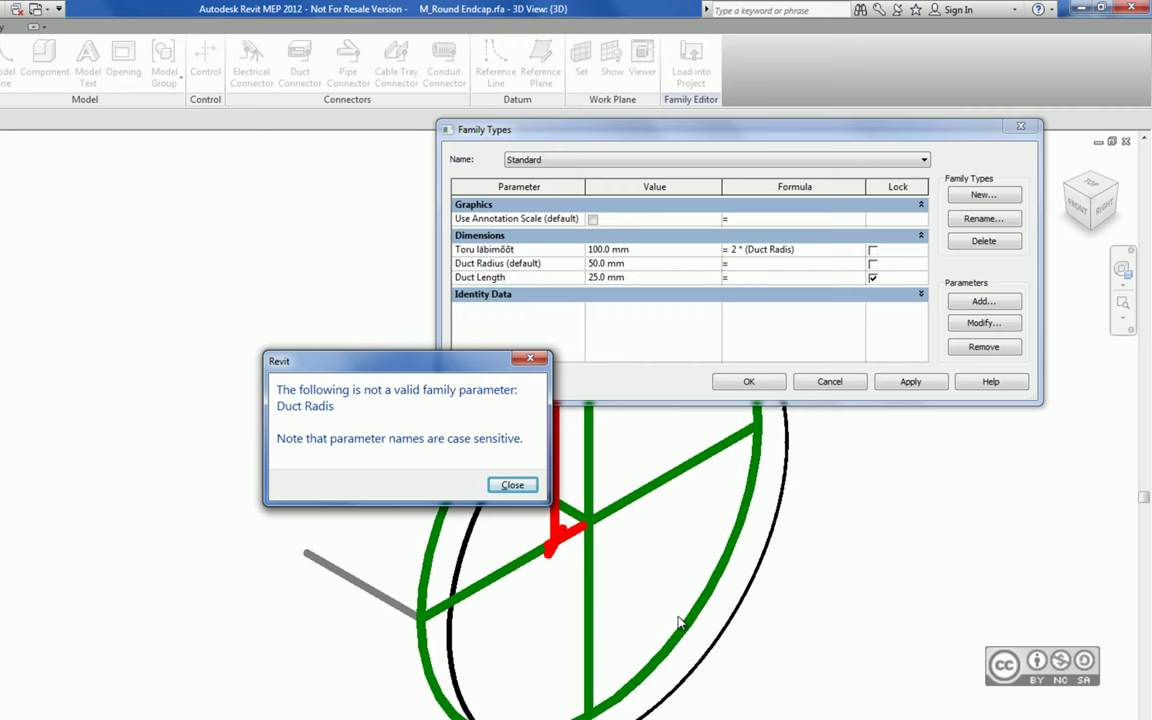
{"action": "key", "text": "Return"}
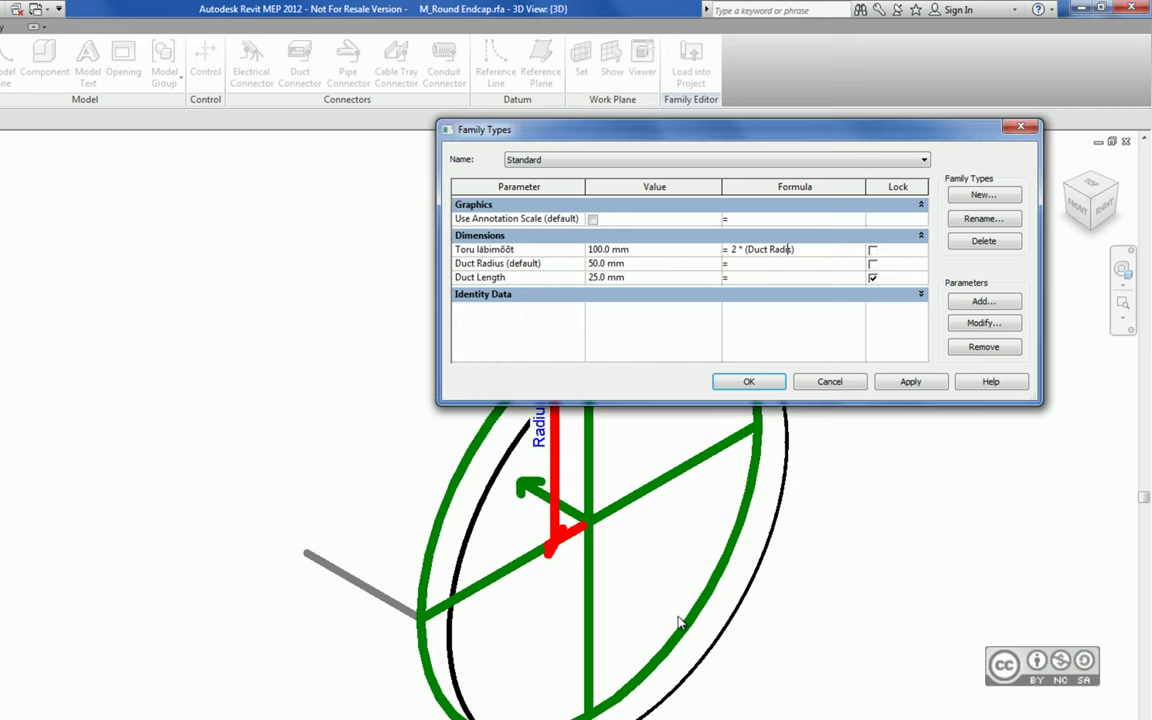
{"action": "type", "text": "us"}
{"action": "key", "text": "Return"}
{"action": "type", "text": "150"}
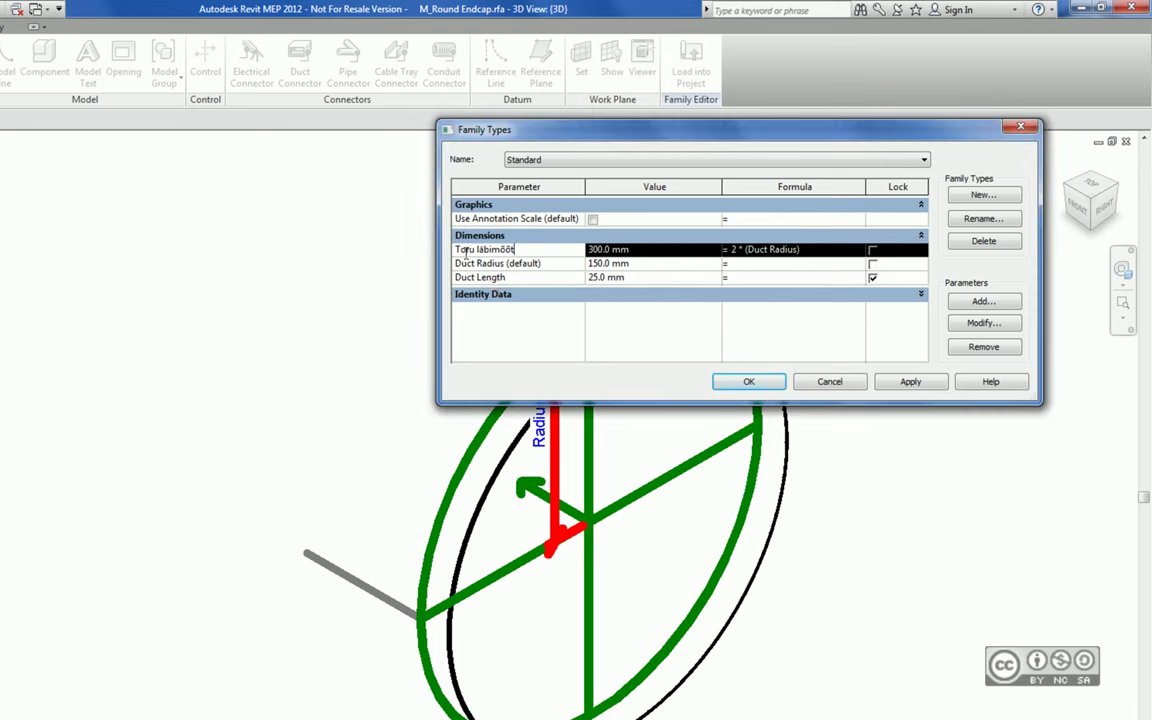
Step: Remove Toru läbimõõt and add a Yes/No type parameter named Plast under Other
{"action": "left_click", "coordinate": [983, 346]}
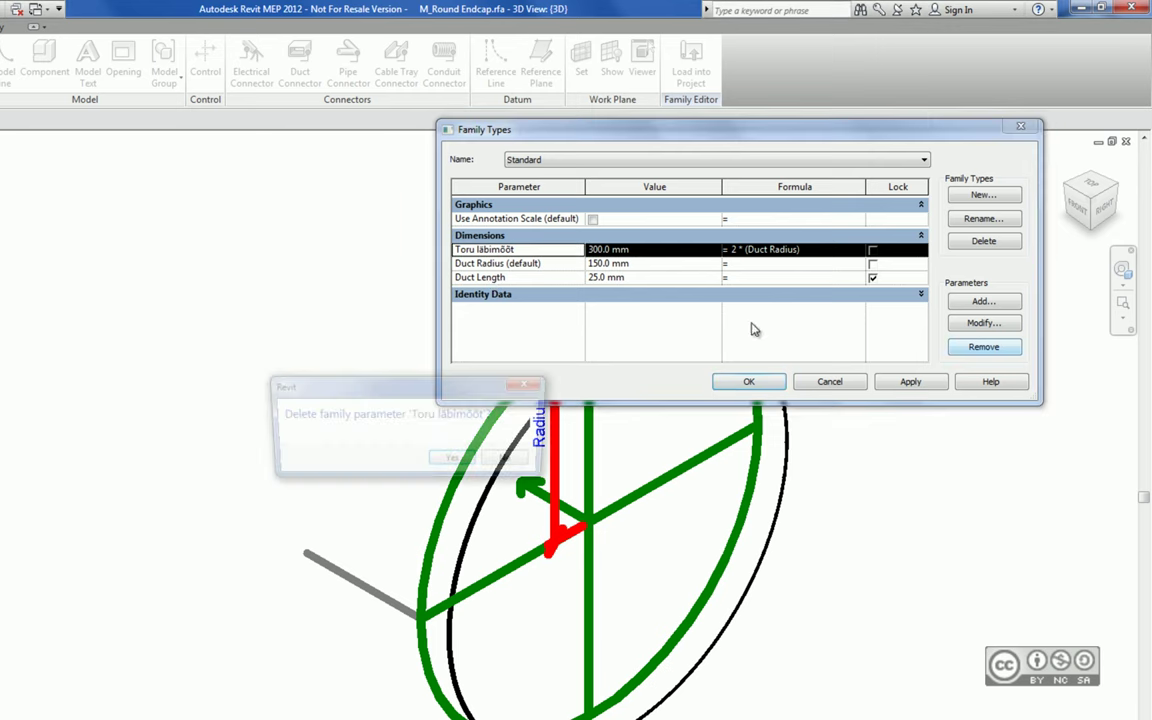
{"action": "left_click", "coordinate": [458, 459]}
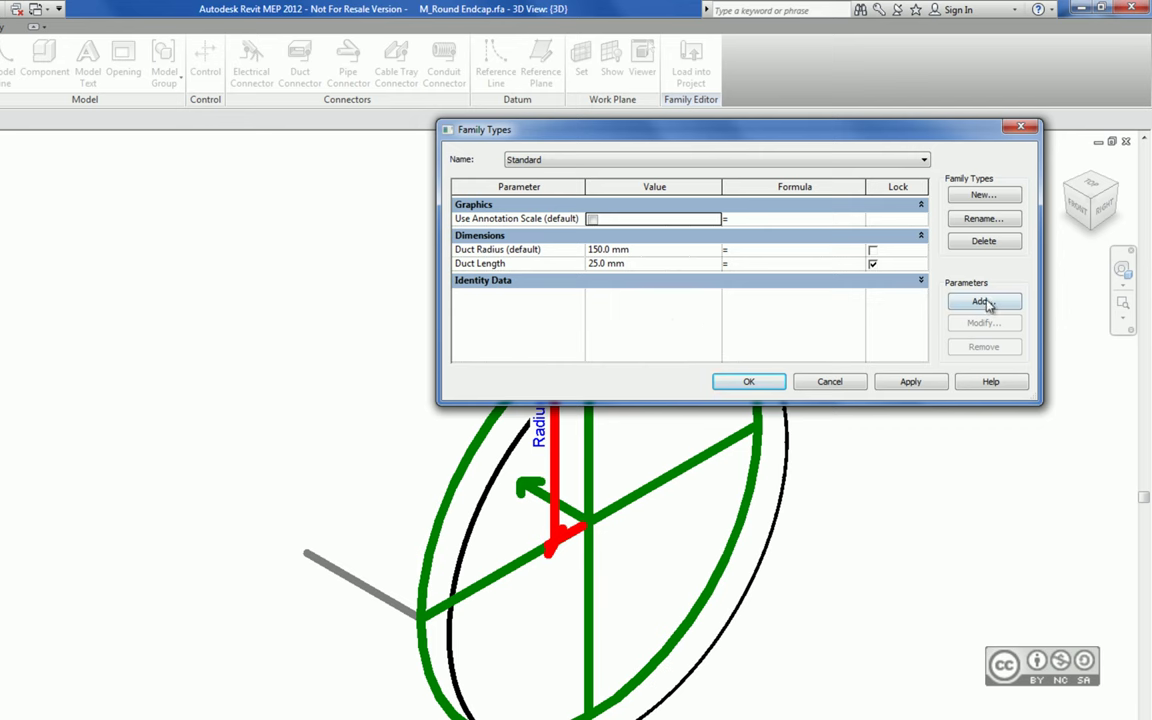
{"action": "left_click", "coordinate": [985, 303]}
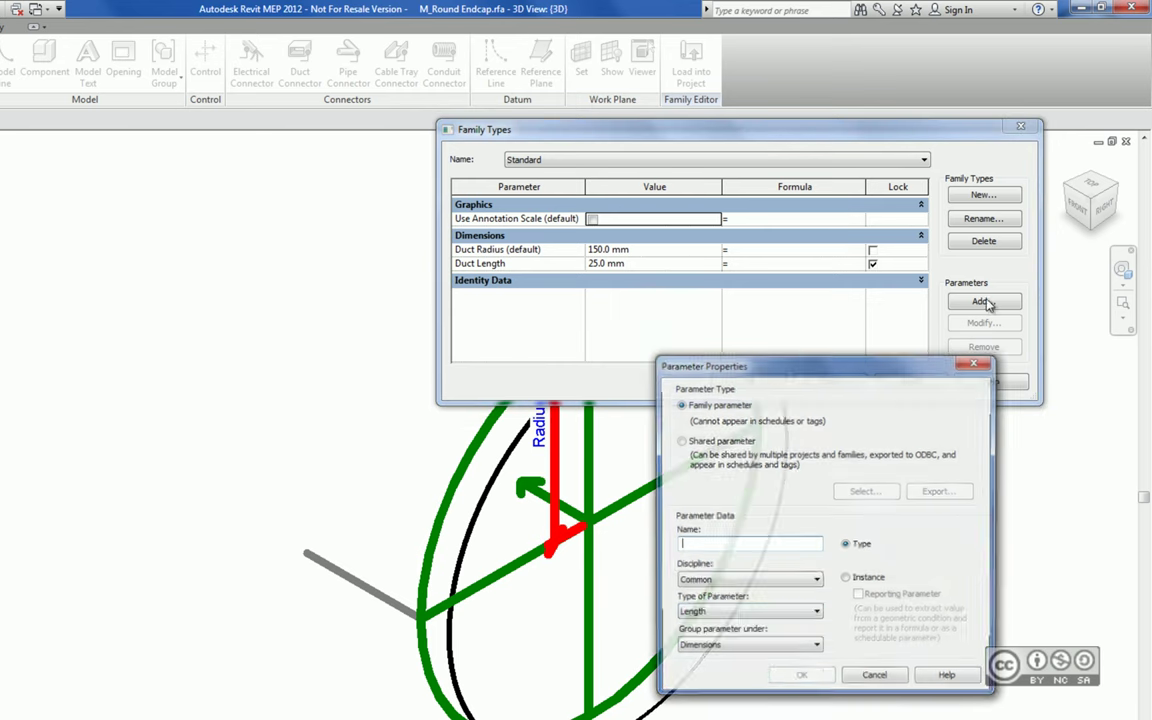
{"action": "left_click", "coordinate": [700, 613]}
{"action": "left_click", "coordinate": [695, 625]}
{"action": "left_click", "coordinate": [700, 543]}
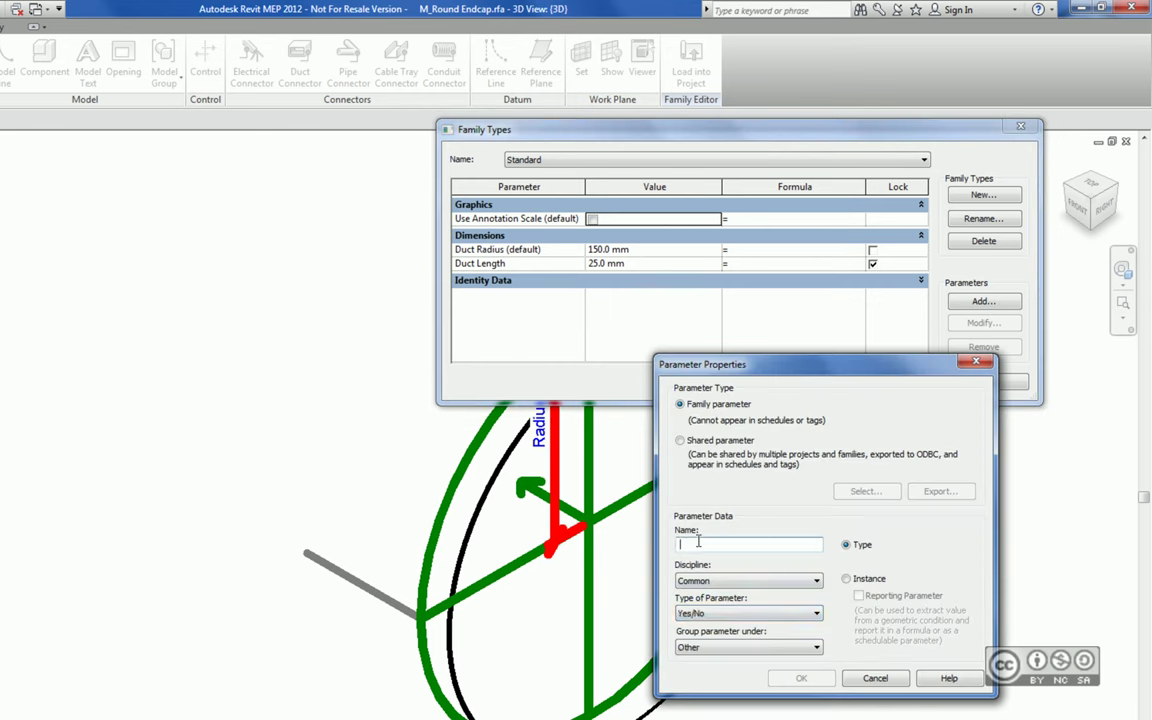
{"action": "type", "text": "Plast"}
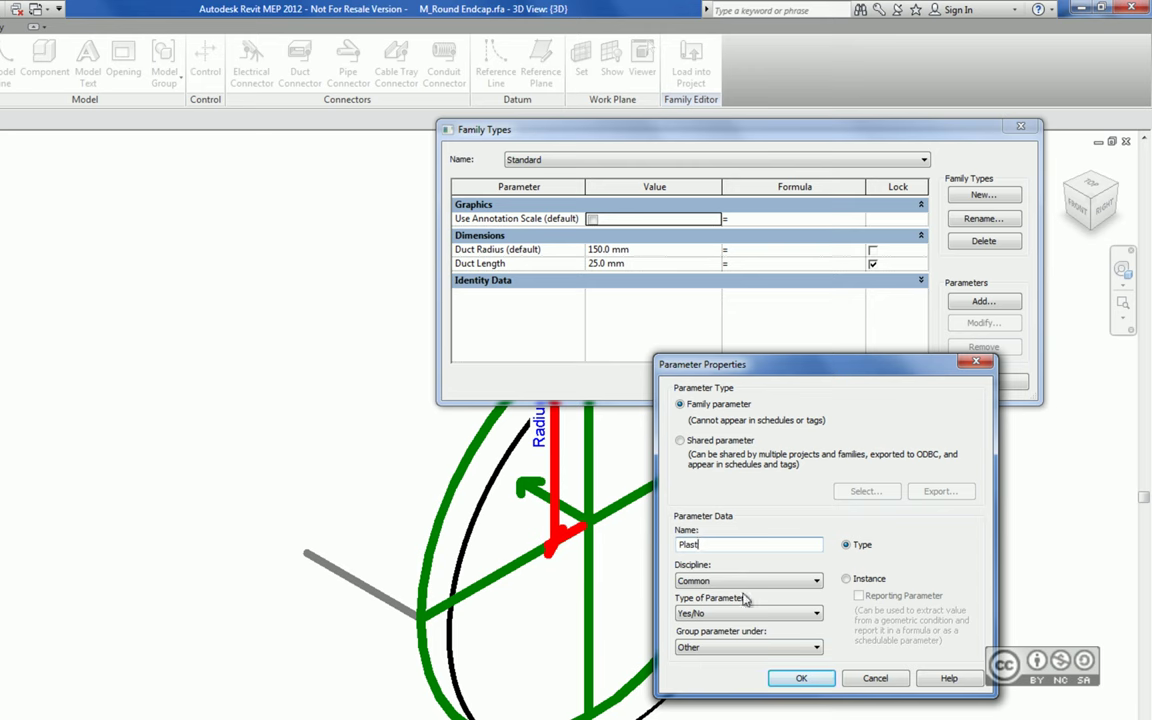
{"action": "left_click", "coordinate": [801, 678]}
{"action": "left_click", "coordinate": [745, 297]}
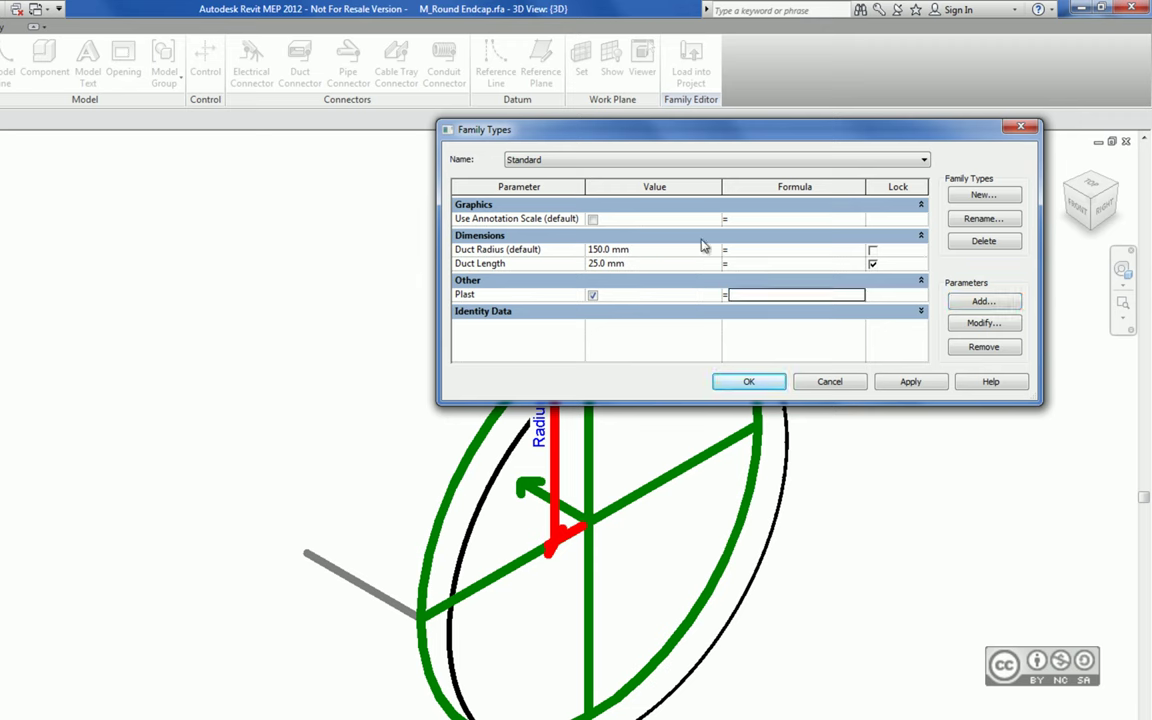
Step: Give Plast the formula Duct Length<1000 and test it with a 1200 mm duct length
{"action": "left_click", "coordinate": [702, 241]}
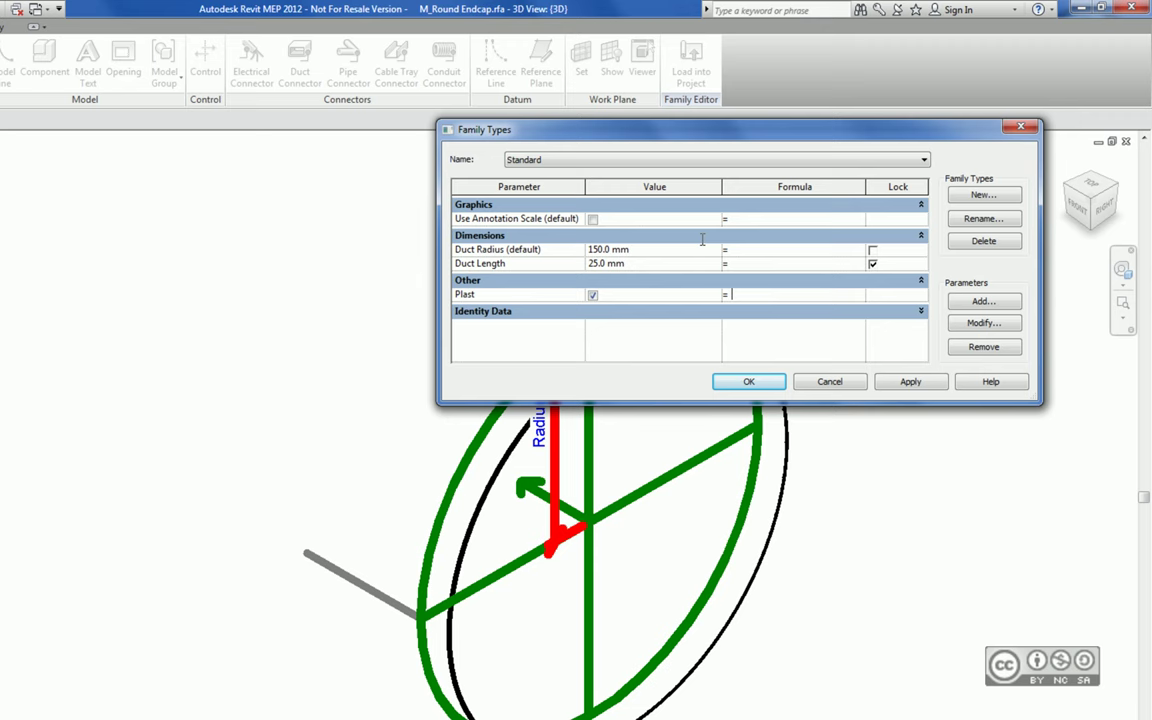
{"action": "type", "text": "Duct Length "}
{"action": "type", "text": "< 1000"}
{"action": "key", "text": "Return"}
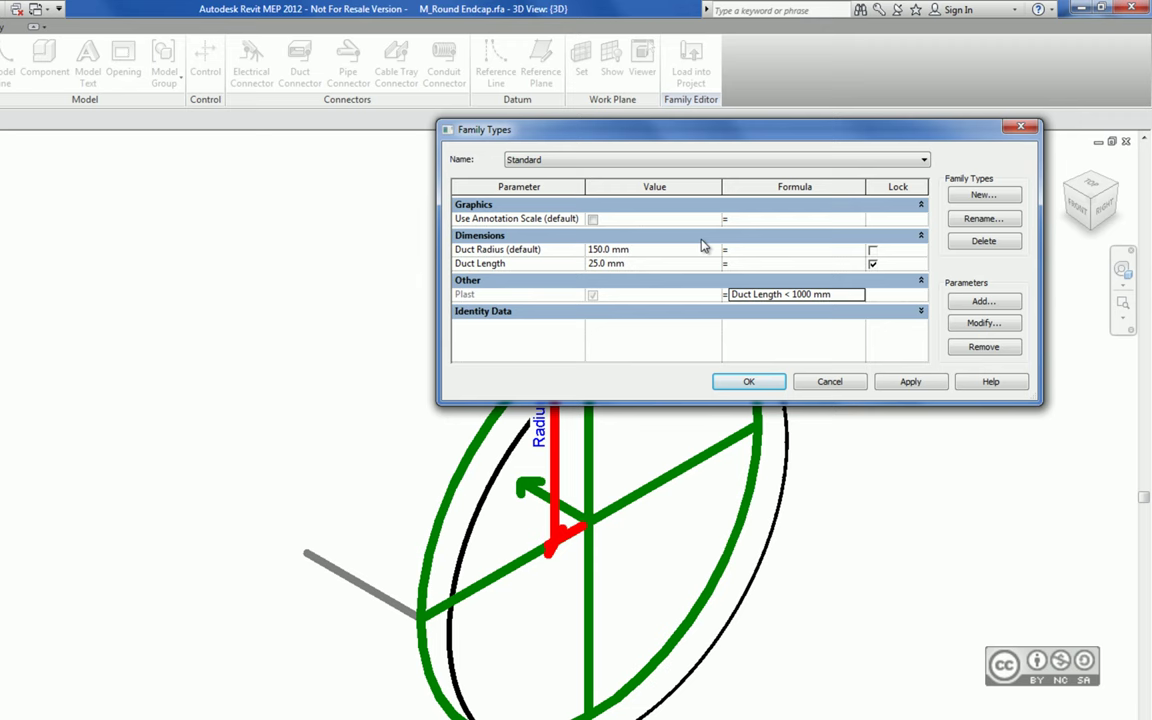
{"action": "key", "text": "Tab"}
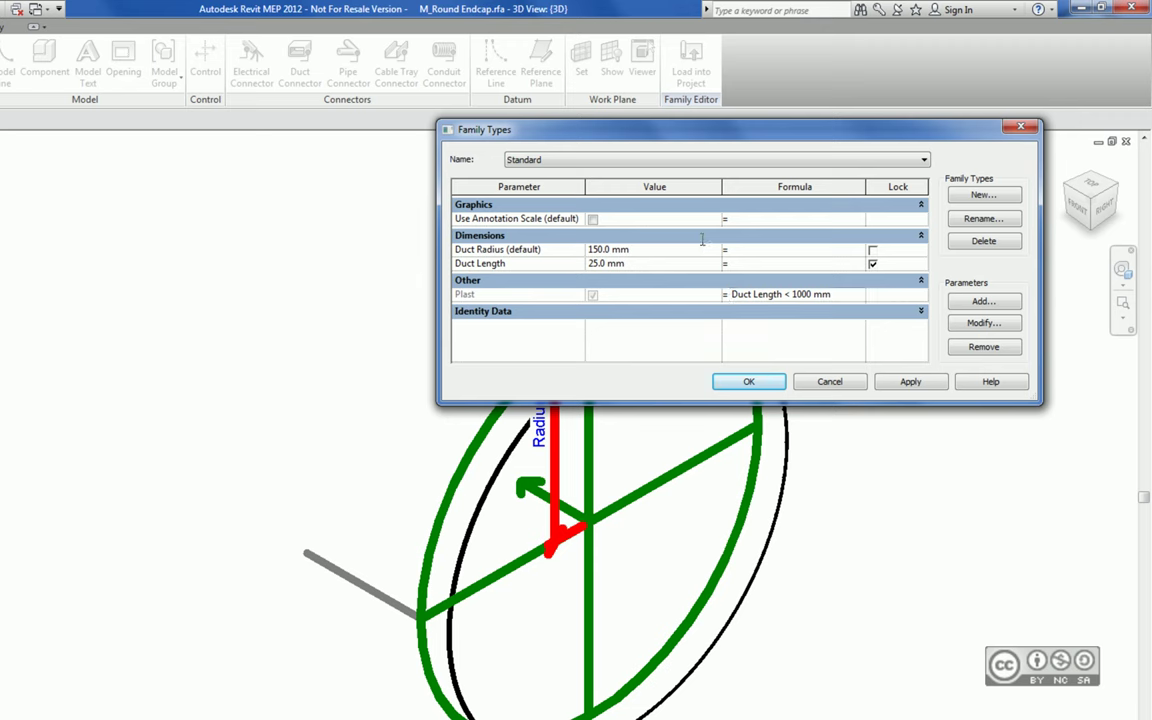
{"action": "type", "text": "1200"}
{"action": "key", "text": "Tab"}
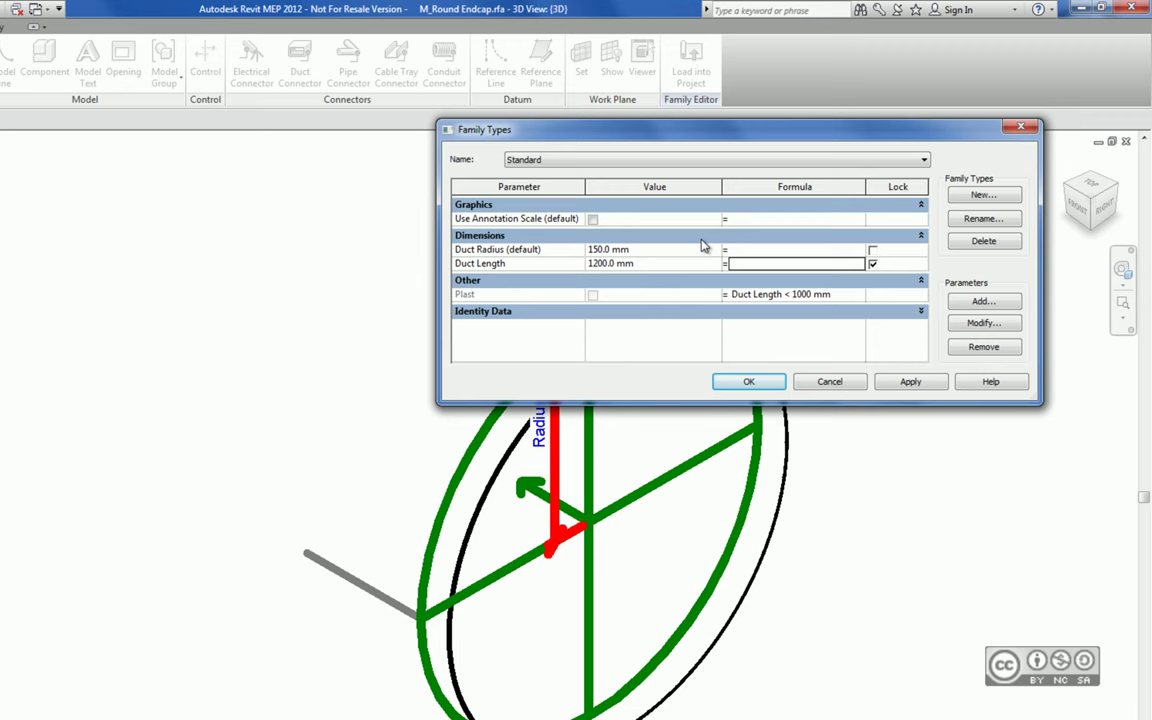
Step: Set Duct Length to 25 mm and start retyping Plast as or(Duct Length<500, Duct Length>1500)
{"action": "key", "text": "shift+Tab"}
{"action": "type", "text": "25"}
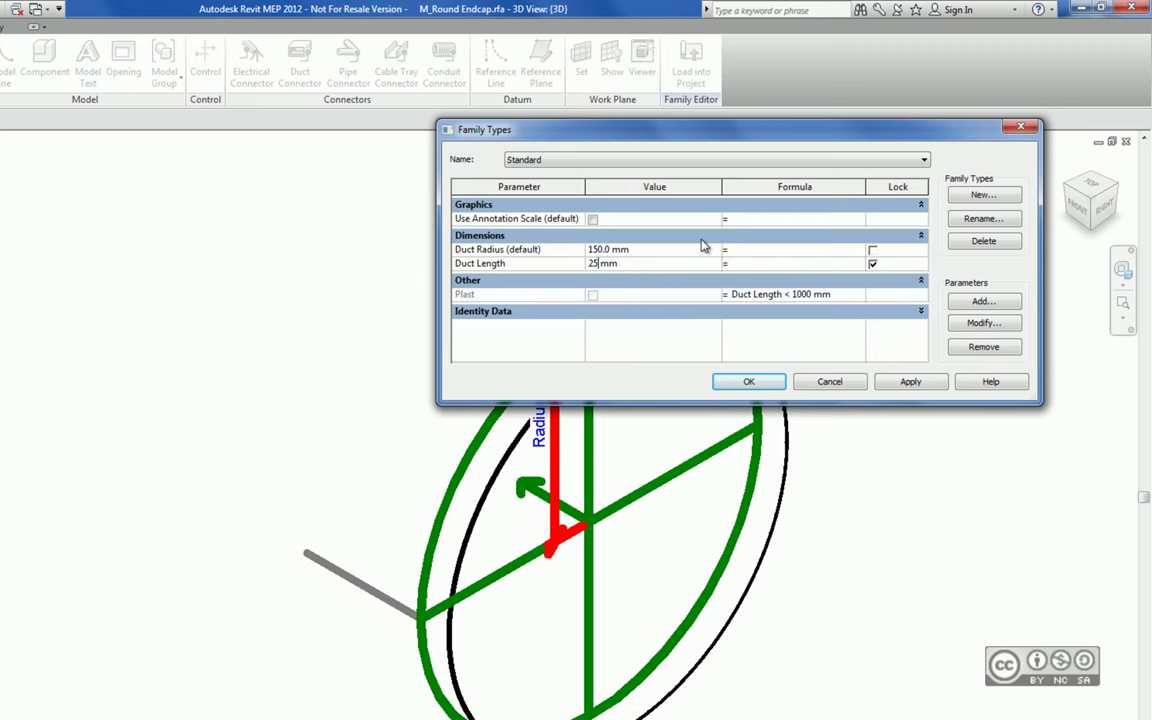
{"action": "key", "text": "Tab"}
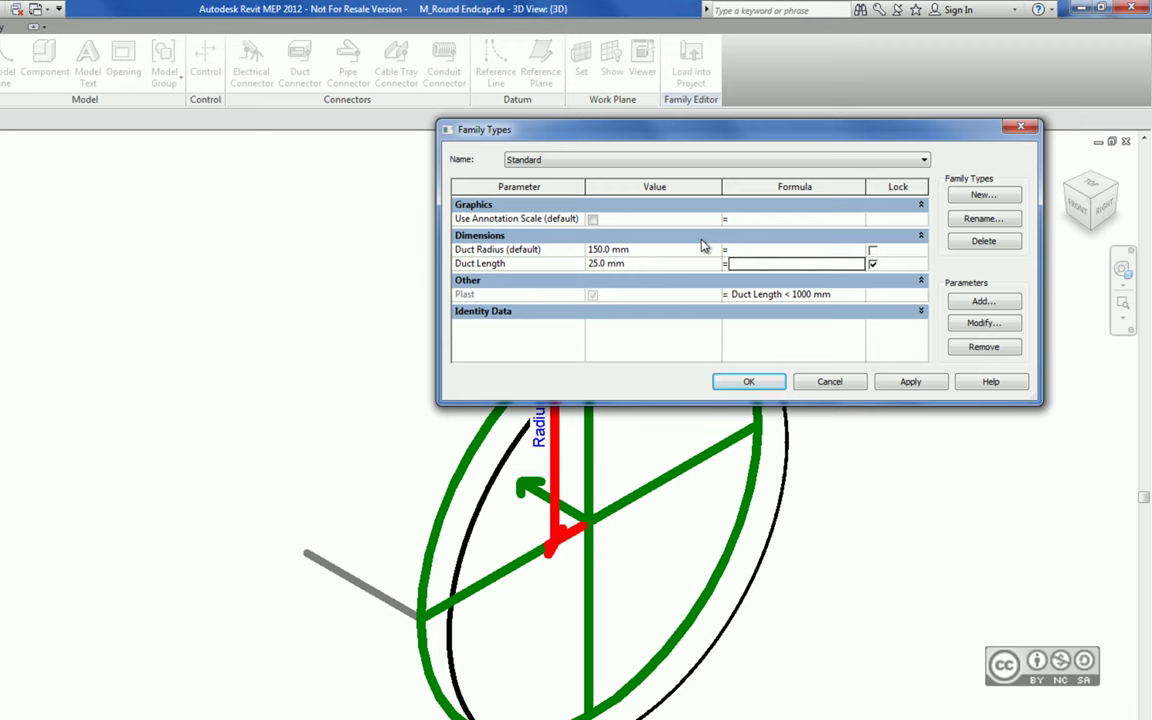
{"action": "key", "text": "Down"}
{"action": "key", "text": "shift+End"}
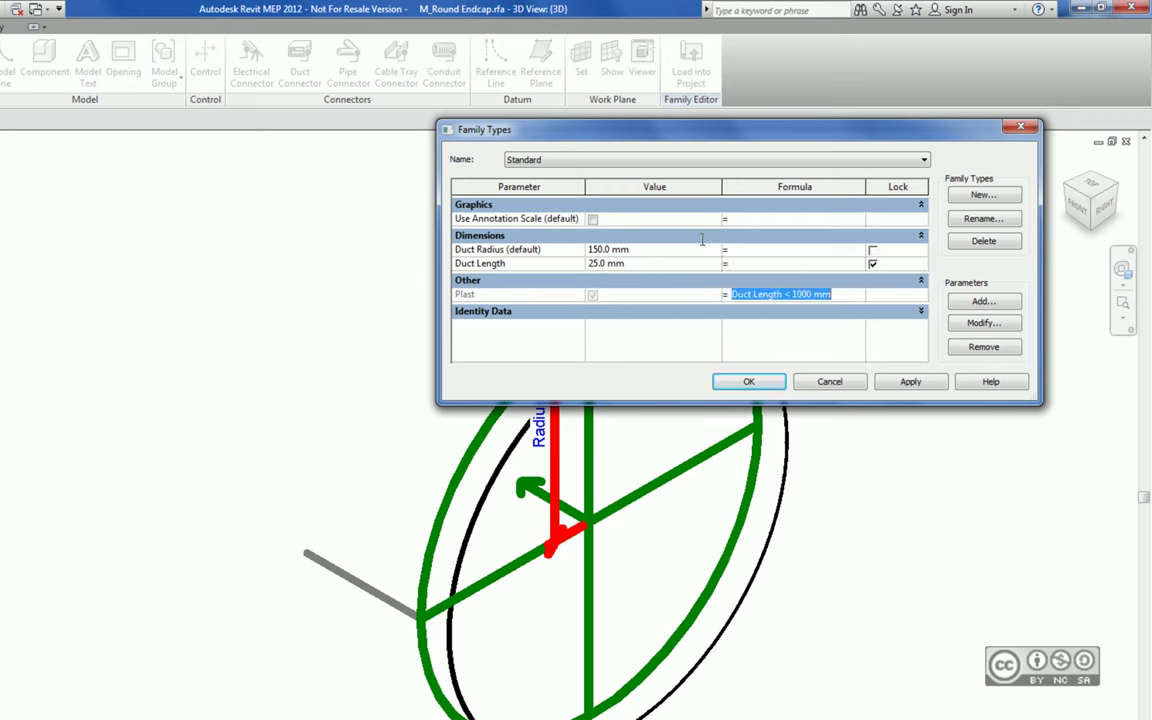
{"action": "type", "text": "or"}
{"action": "type", "text": "(Duct Length<"}
{"action": "type", "text": "500, Duct"}
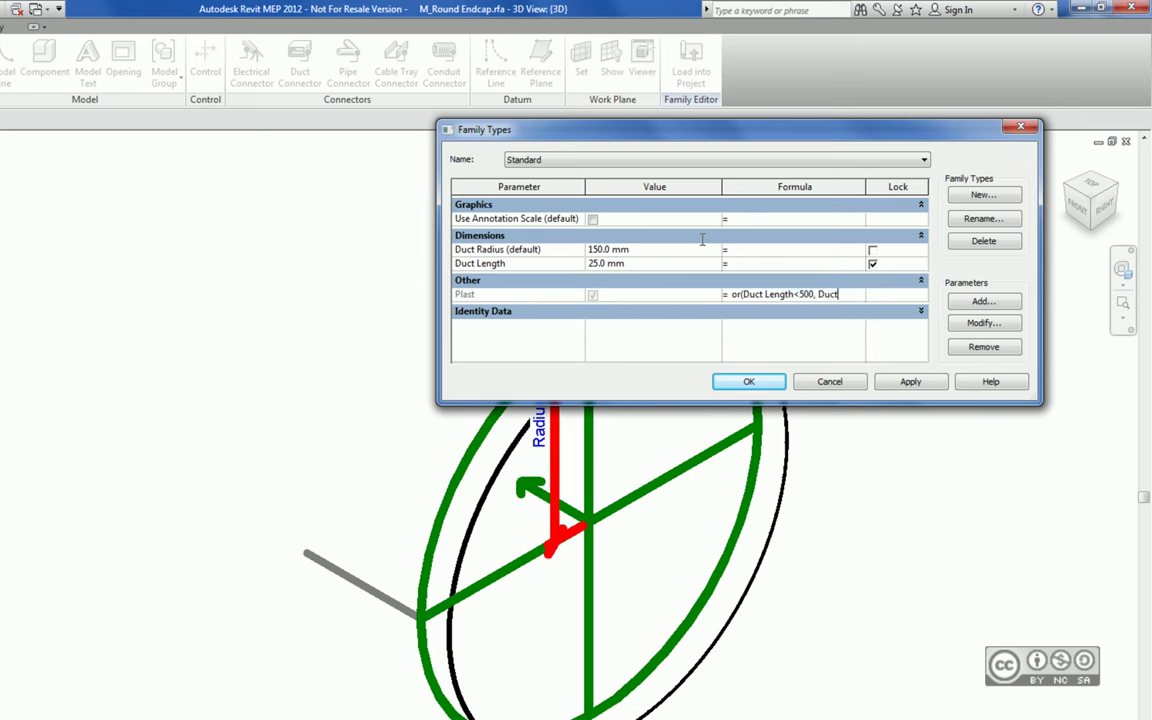
{"action": "type", "text": " Length >1500"}
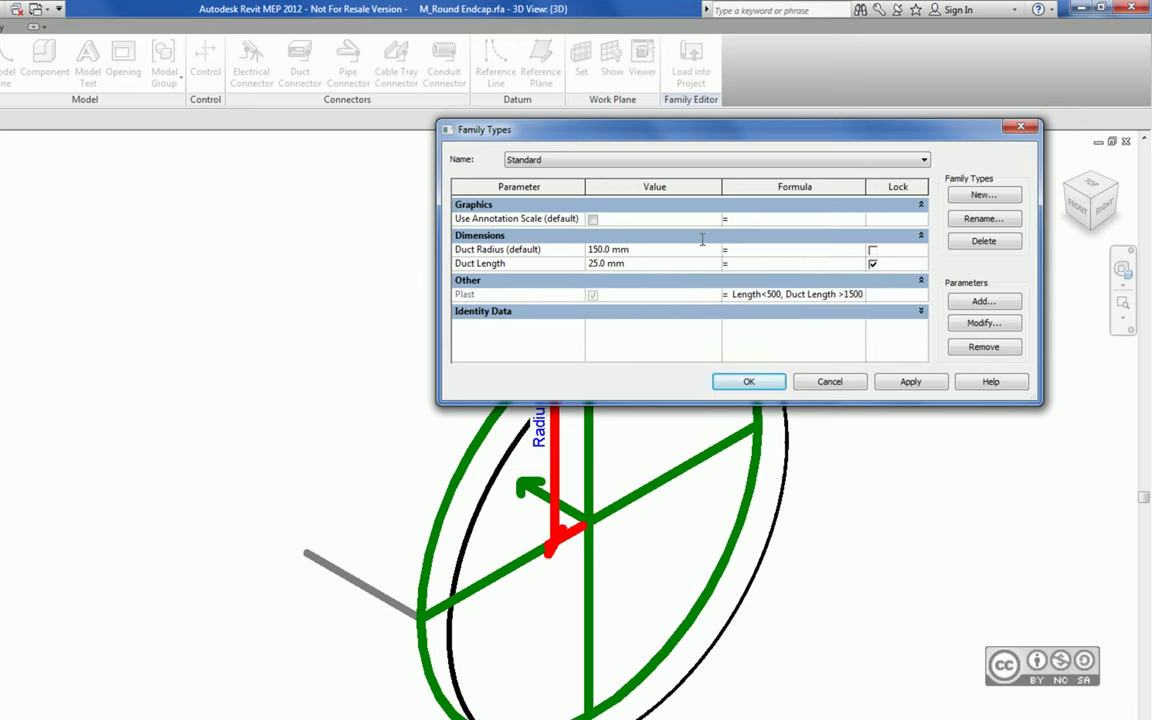
Step: Commit the or(Duct Length<500, Duct Length>1500) formula, test Duct Length 1000, then restore 25 mm
{"action": "key", "text": "Return"}
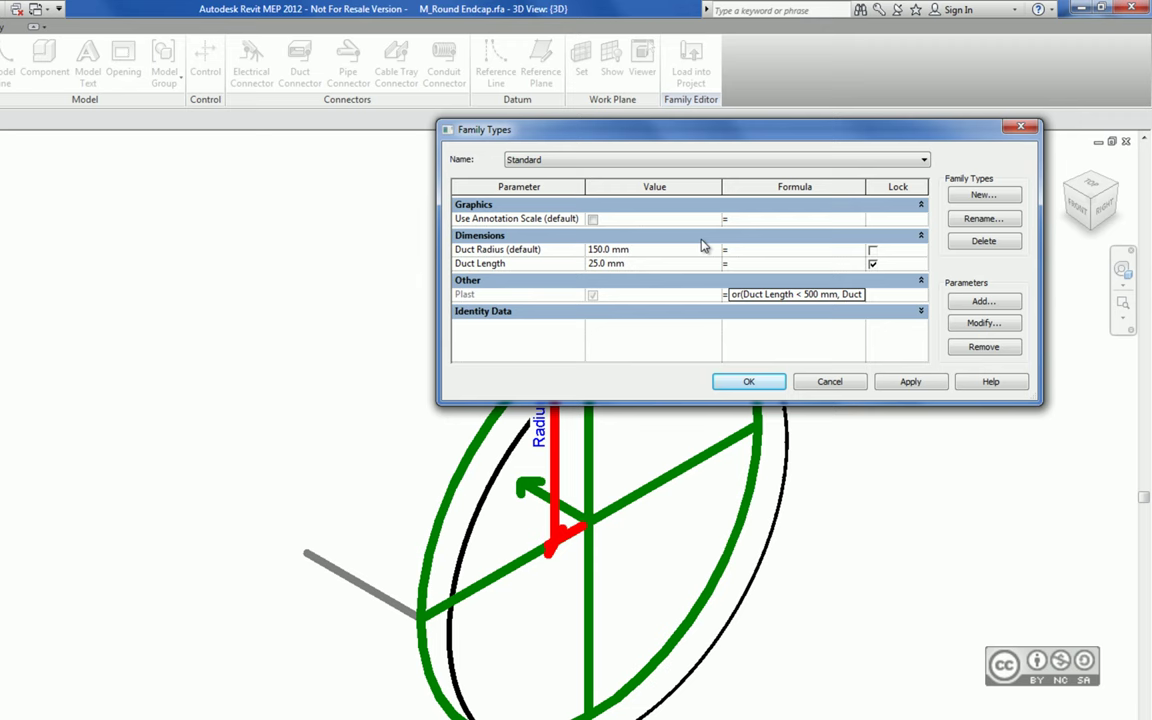
{"action": "key", "text": "End"}
{"action": "key", "text": "shift+ctrl+Left"}
{"action": "key", "text": "shift+ctrl+Left"}
{"action": "key", "text": "shift+ctrl+Left"}
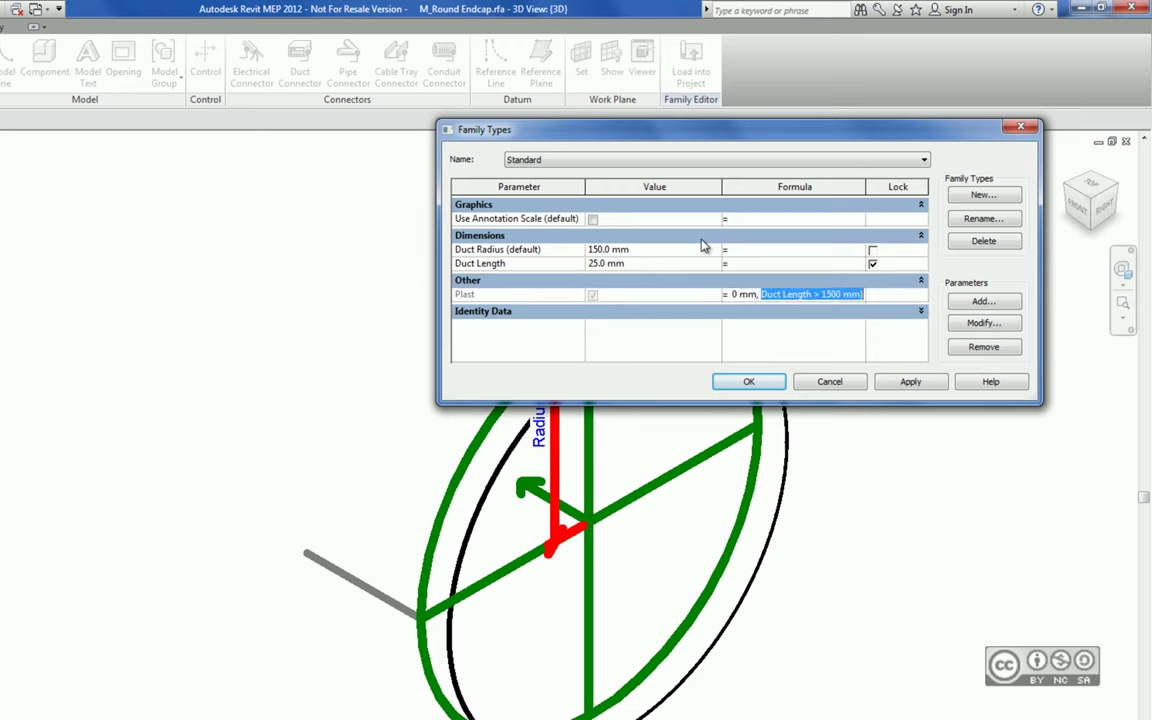
{"action": "key", "text": "Up"}
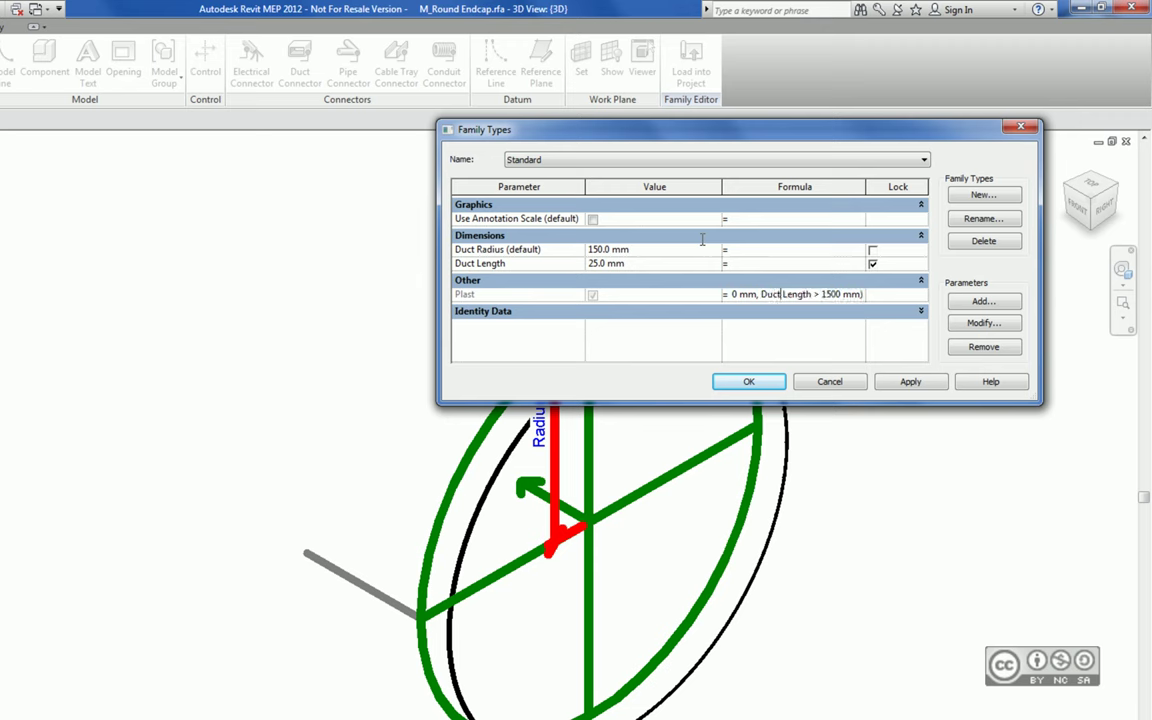
{"action": "key", "text": "shift+Tab"}
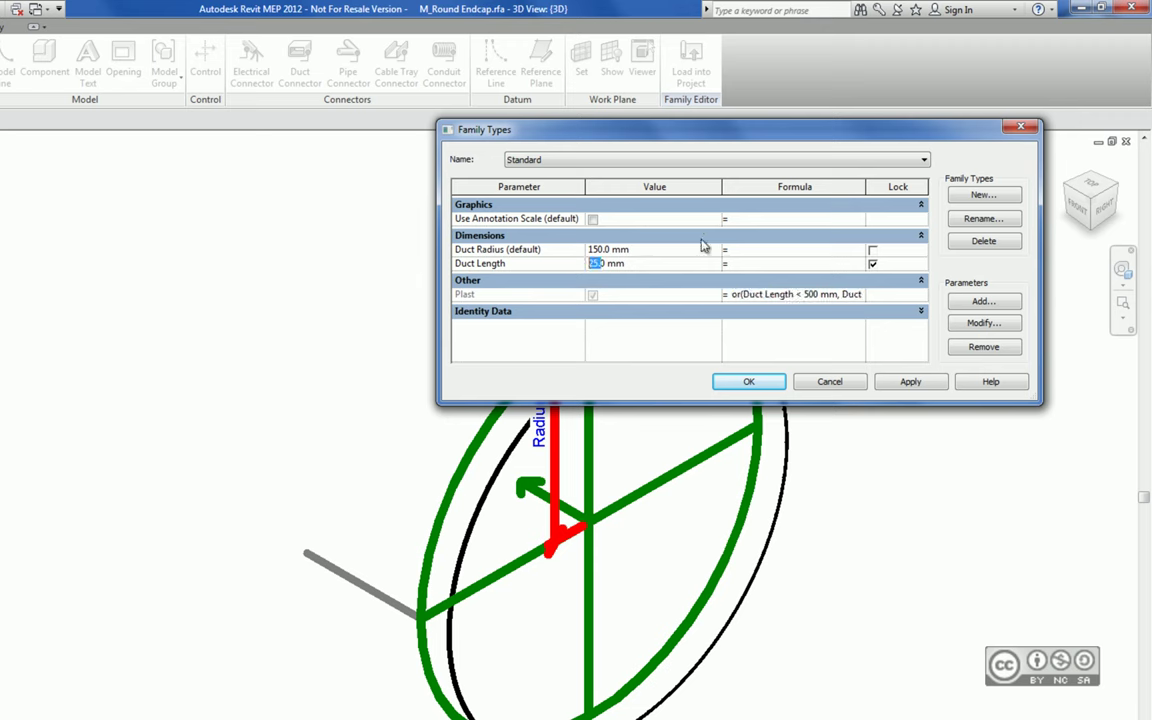
{"action": "type", "text": "1000"}
{"action": "key", "text": "Tab"}
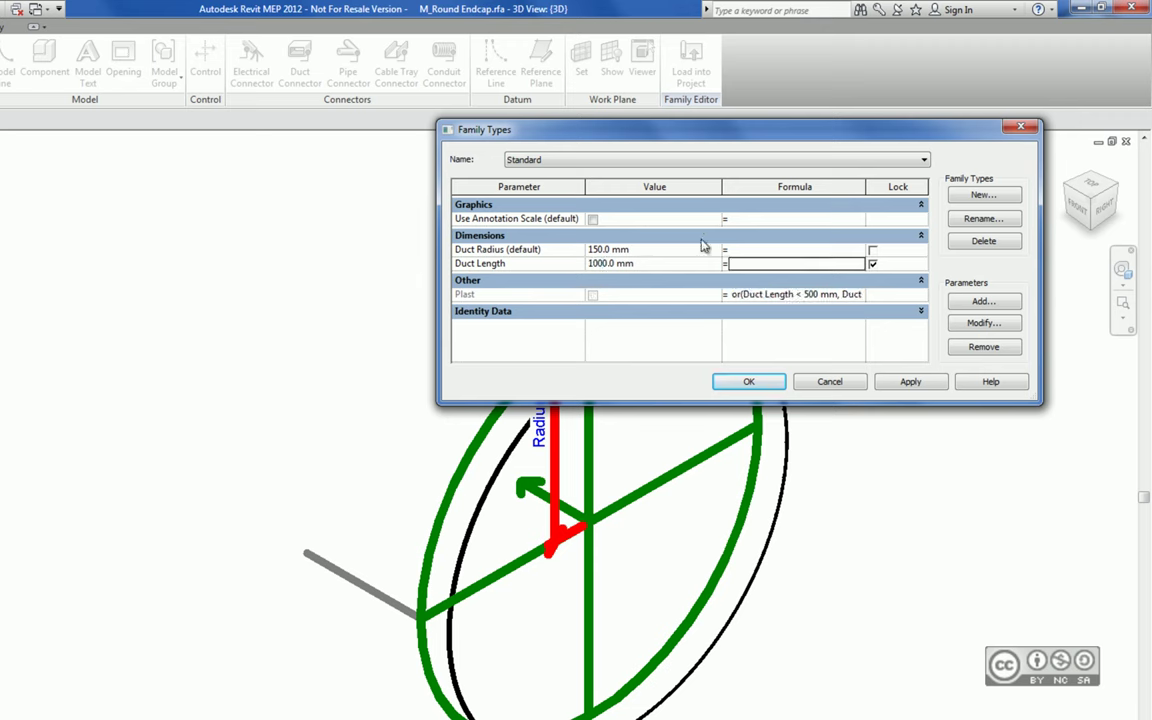
{"action": "key", "text": "shift+Tab"}
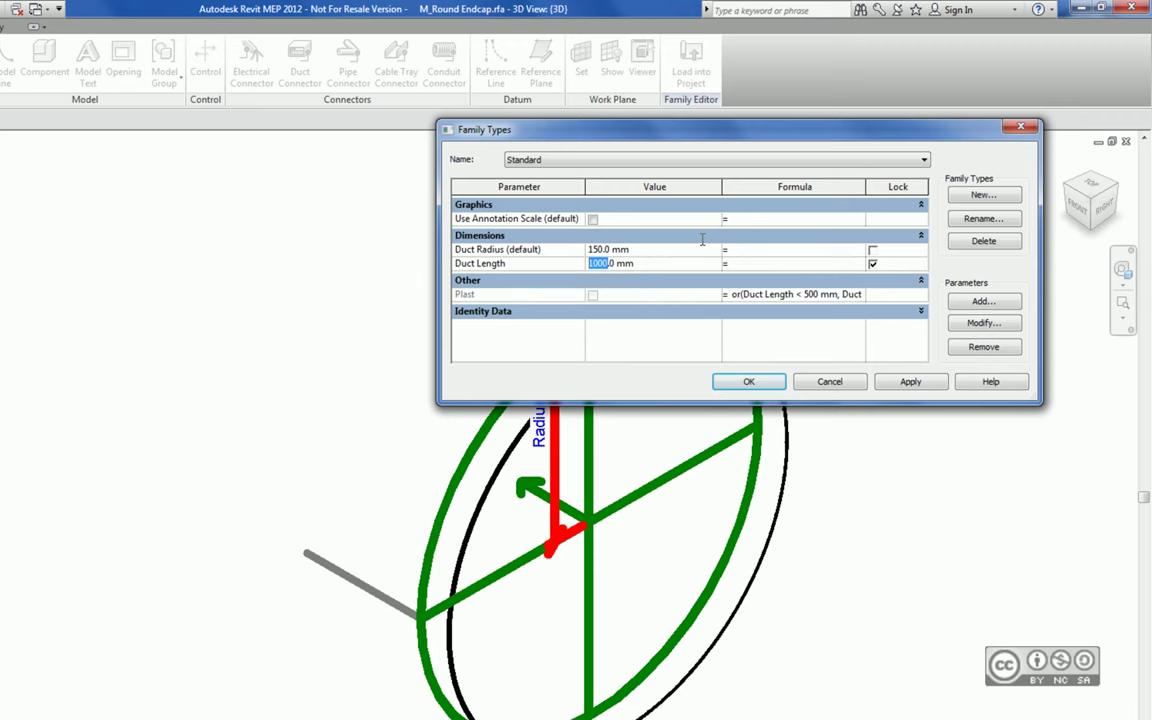
{"action": "type", "text": "25"}
{"action": "key", "text": "Tab"}
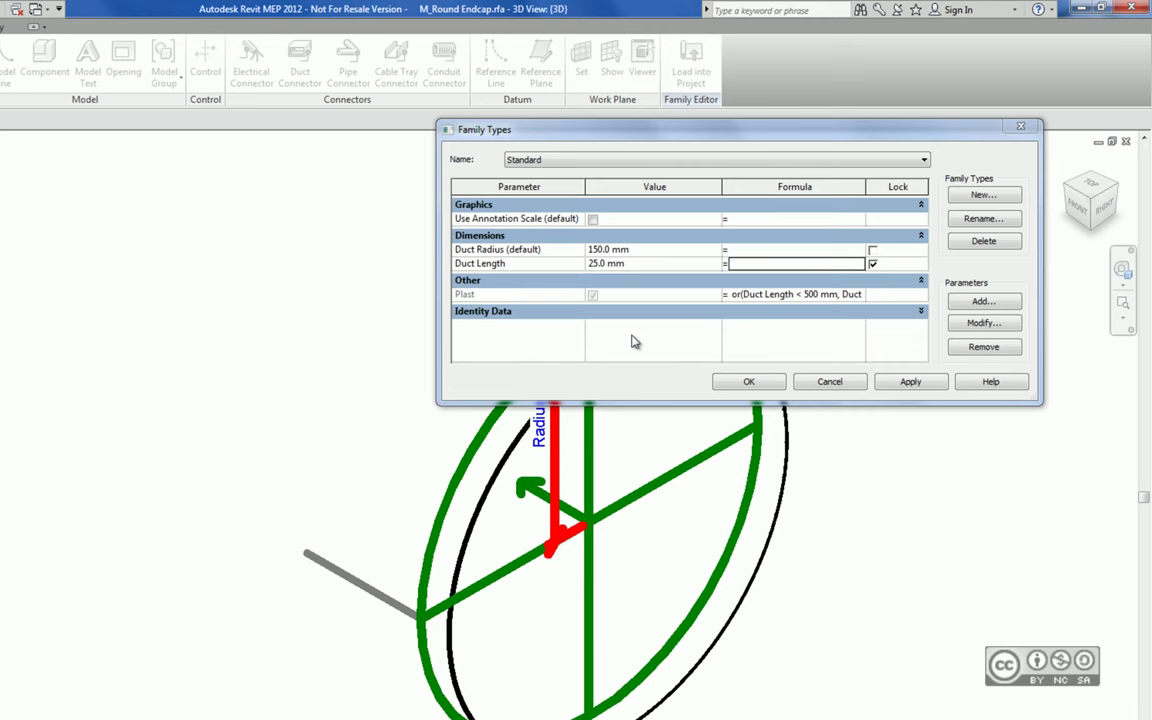
{"action": "left_click", "coordinate": [472, 263]}
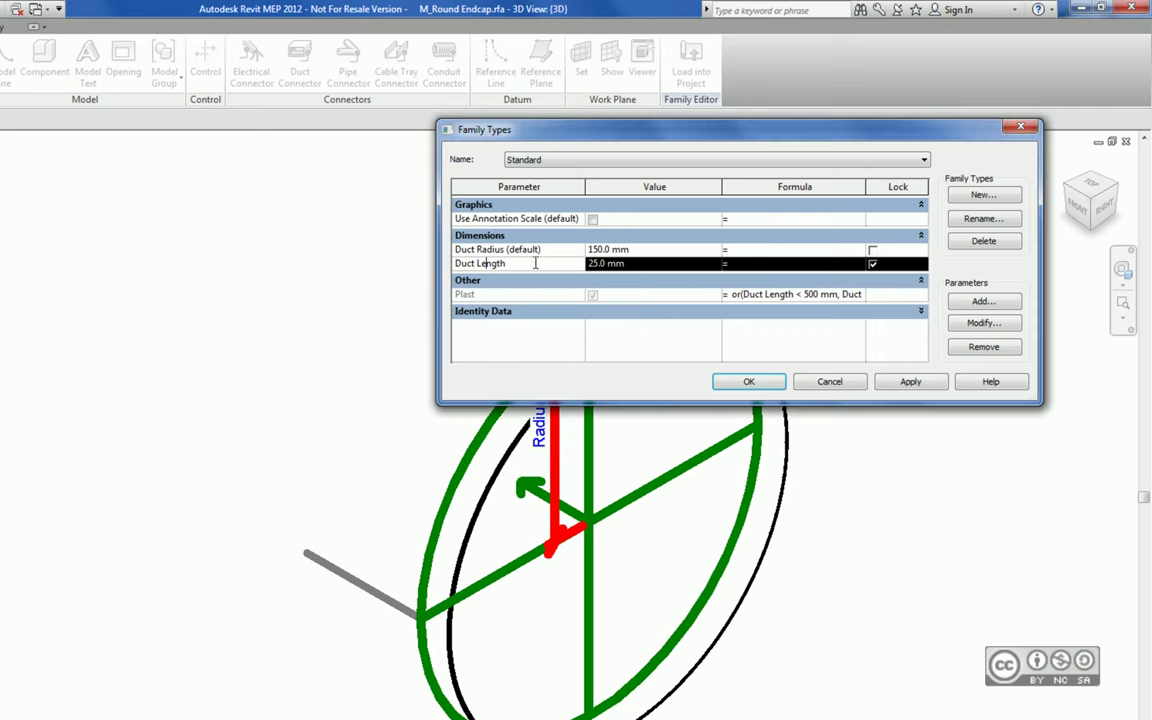
{"action": "left_click", "coordinate": [982, 325]}
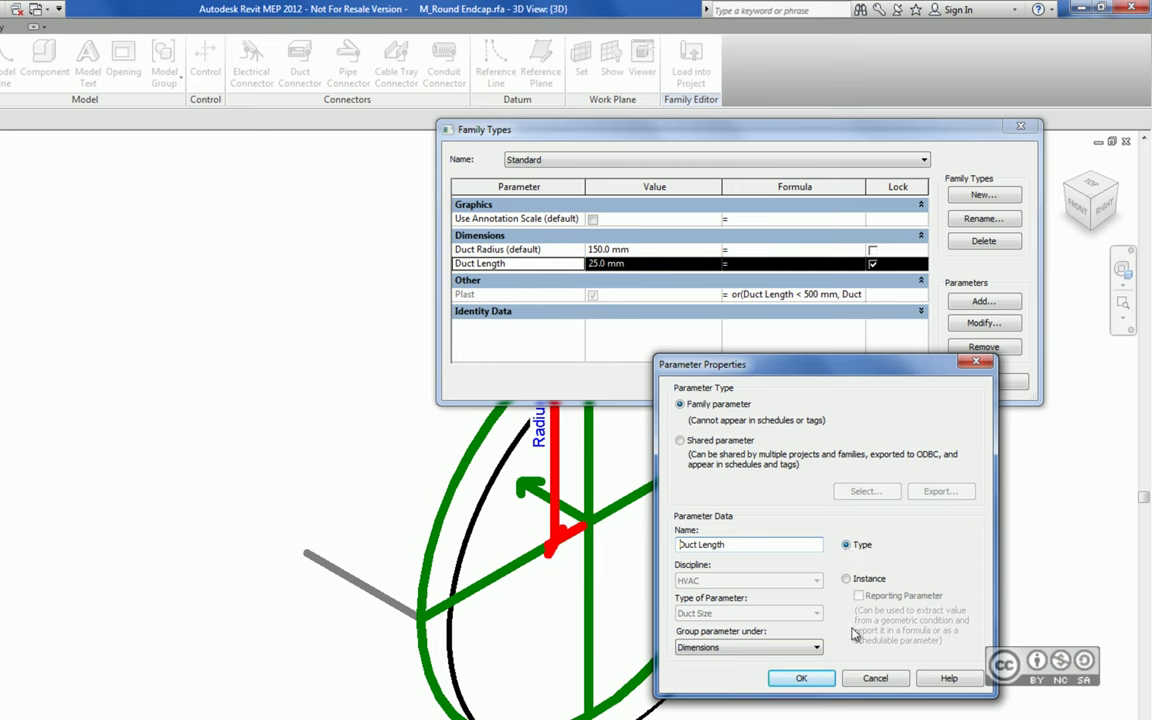
{"action": "left_click", "coordinate": [875, 678]}
{"action": "left_click", "coordinate": [490, 250]}
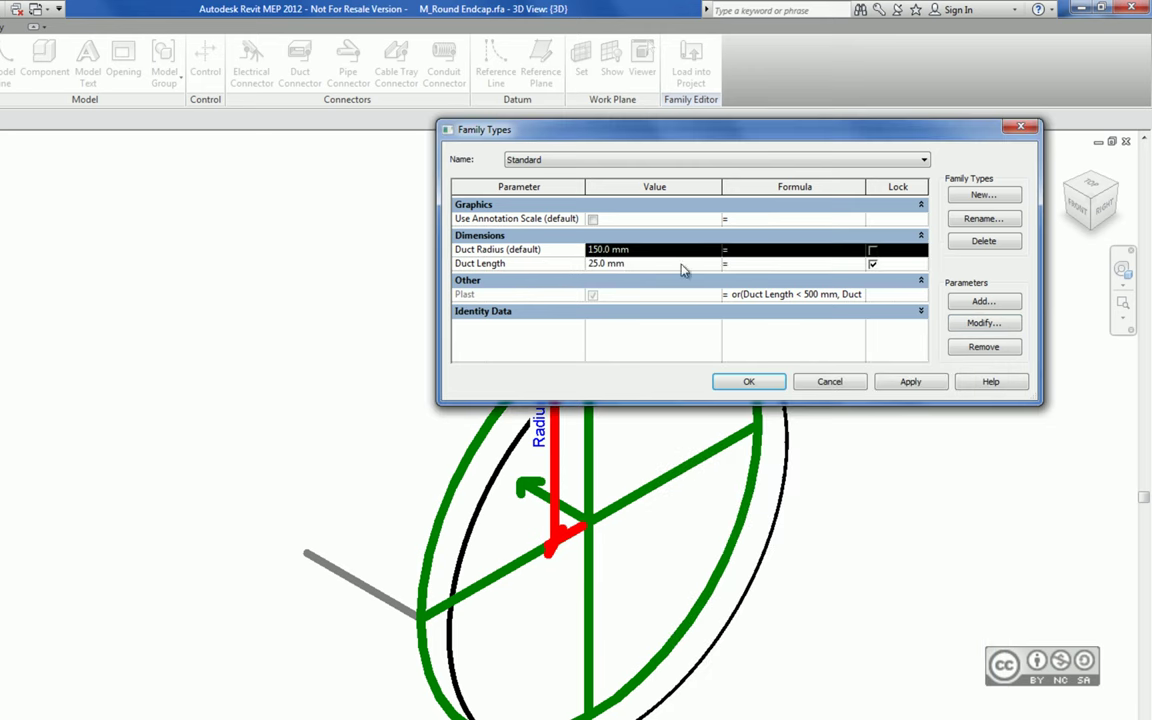
{"action": "left_click", "coordinate": [978, 323]}
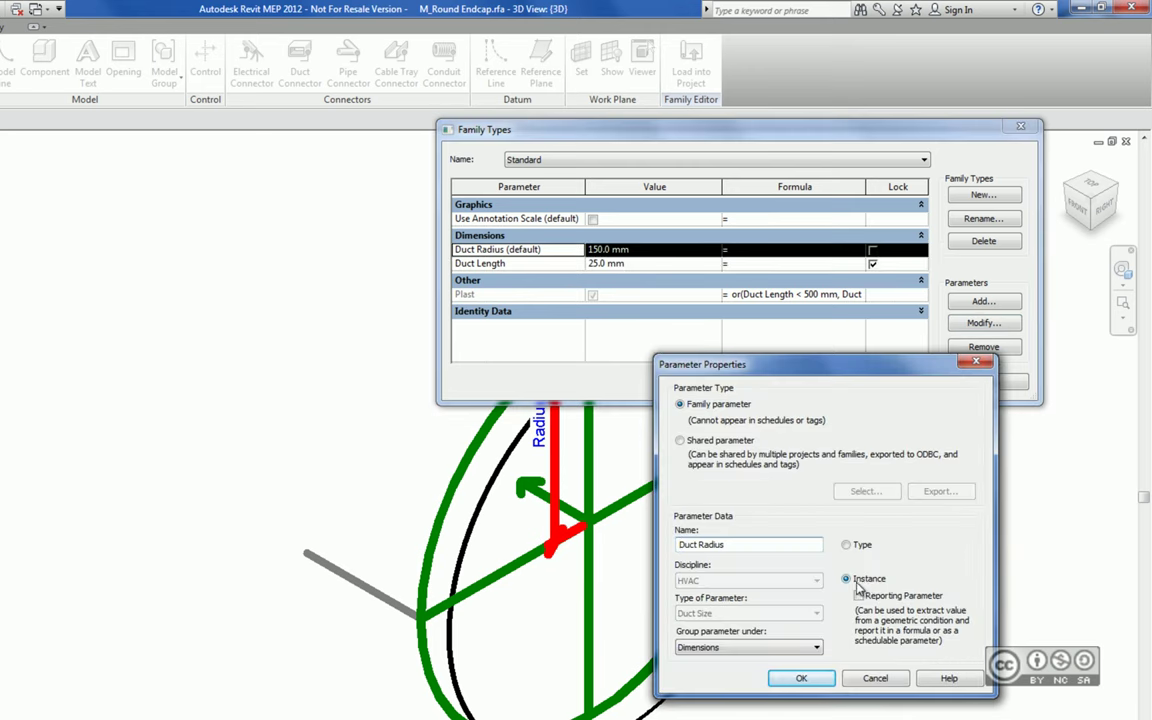
{"action": "left_click", "coordinate": [875, 678]}
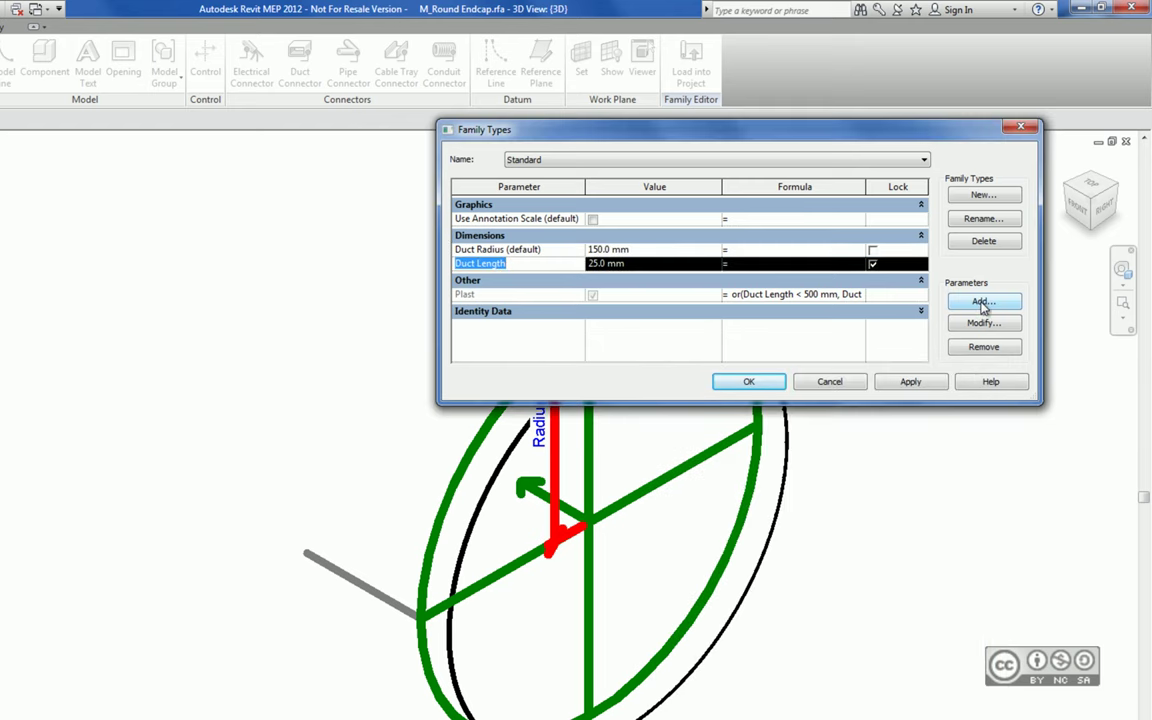
Step: Add a new HVAC Duct Size type parameter named Toru Läbimõõt
{"action": "left_click", "coordinate": [982, 302]}
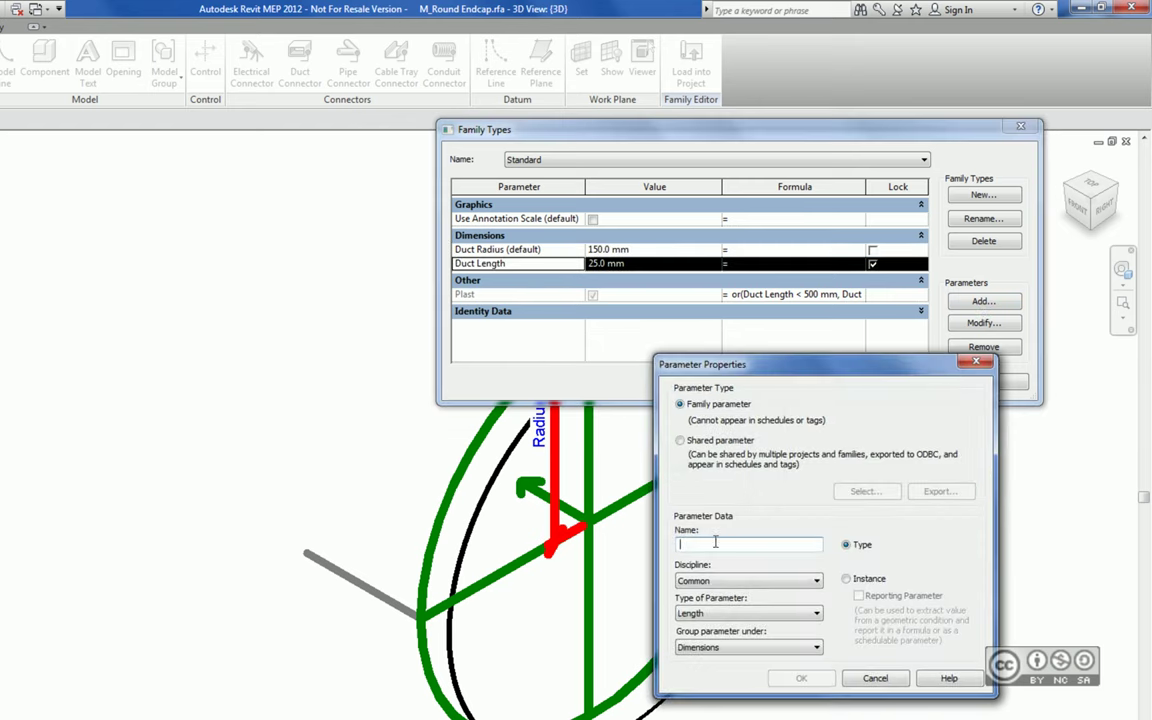
{"action": "type", "text": "Toru Läbimõõt"}
{"action": "key", "text": "Tab"}
{"action": "key", "text": "h"}
{"action": "key", "text": "Tab"}
{"action": "left_click", "coordinate": [748, 613]}
{"action": "left_click", "coordinate": [770, 655]}
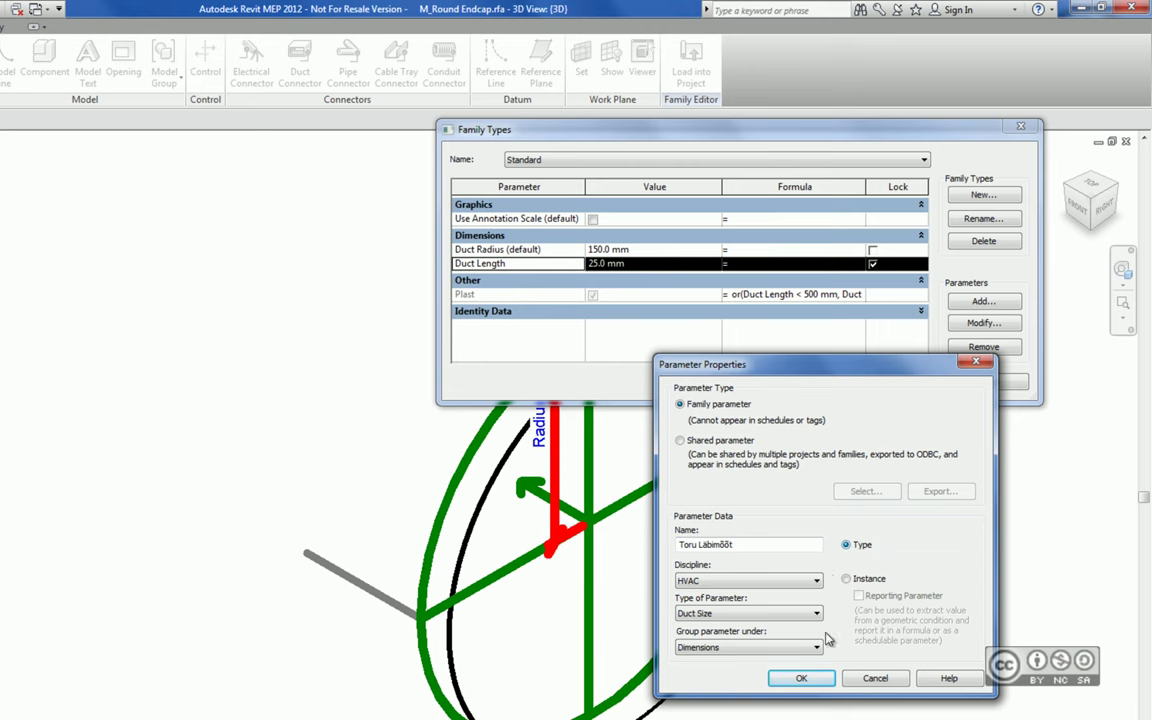
{"action": "left_click", "coordinate": [801, 678]}
Step: Give Toru Läbimõõt the formula 2 * (Duct Radius), yielding 300.0 mm
{"action": "left_click", "coordinate": [757, 251]}
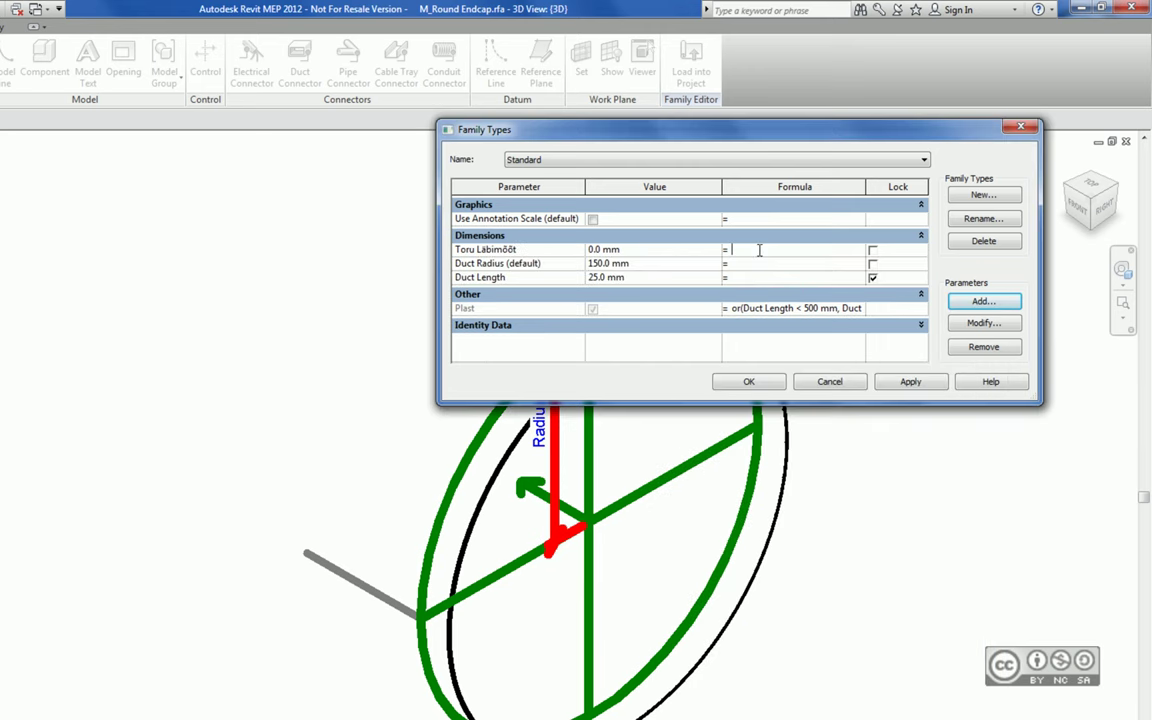
{"action": "type", "text": "2 * (Duct Radius)"}
{"action": "key", "text": "Tab"}
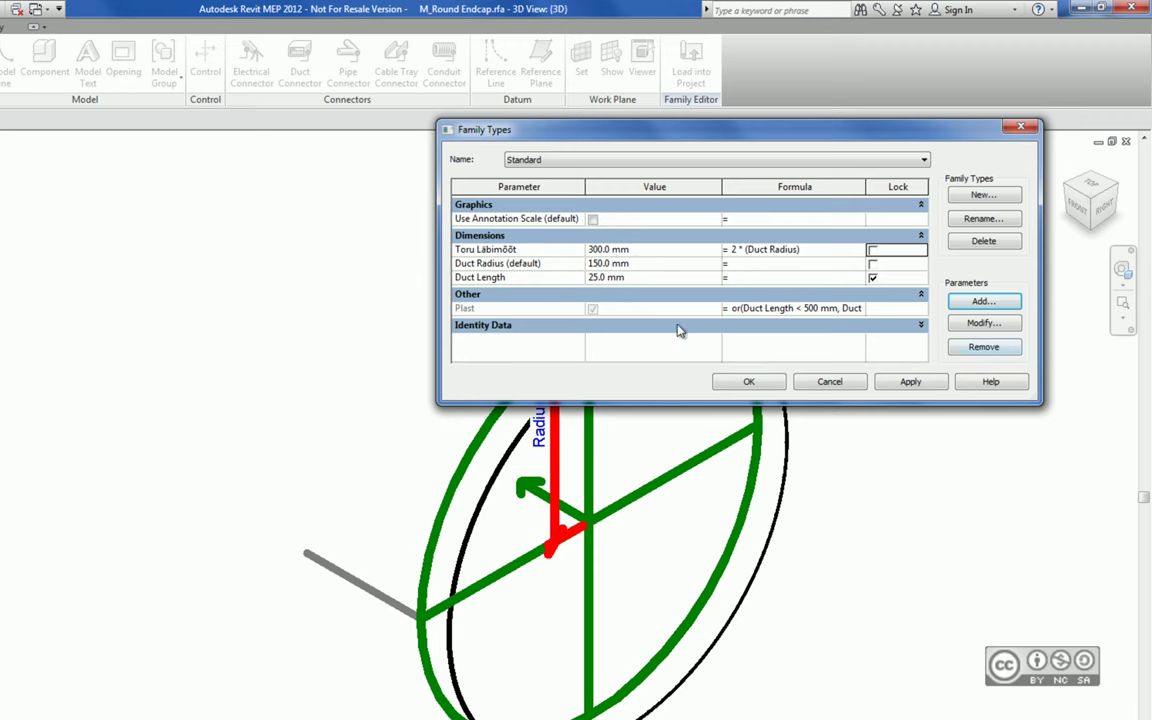
{"action": "left_click", "coordinate": [983, 302]}
{"action": "type", "text": "Uus"}
{"action": "left_click", "coordinate": [816, 609]}
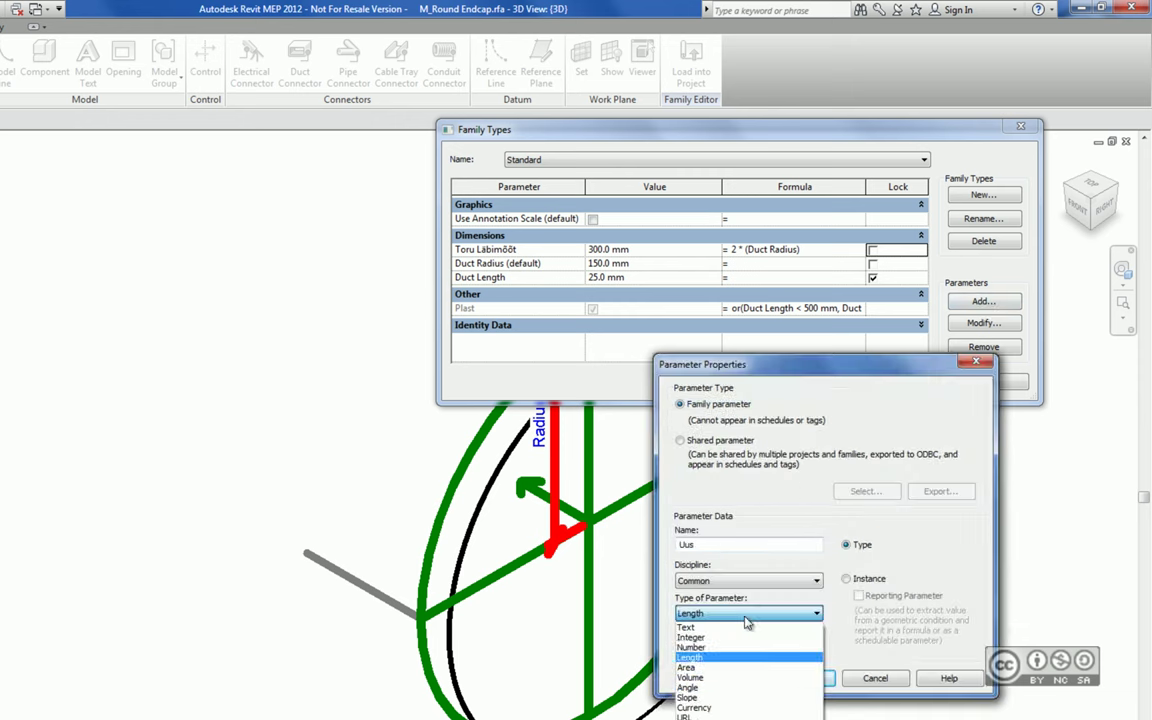
{"action": "left_click", "coordinate": [770, 690]}
{"action": "left_click", "coordinate": [800, 678]}
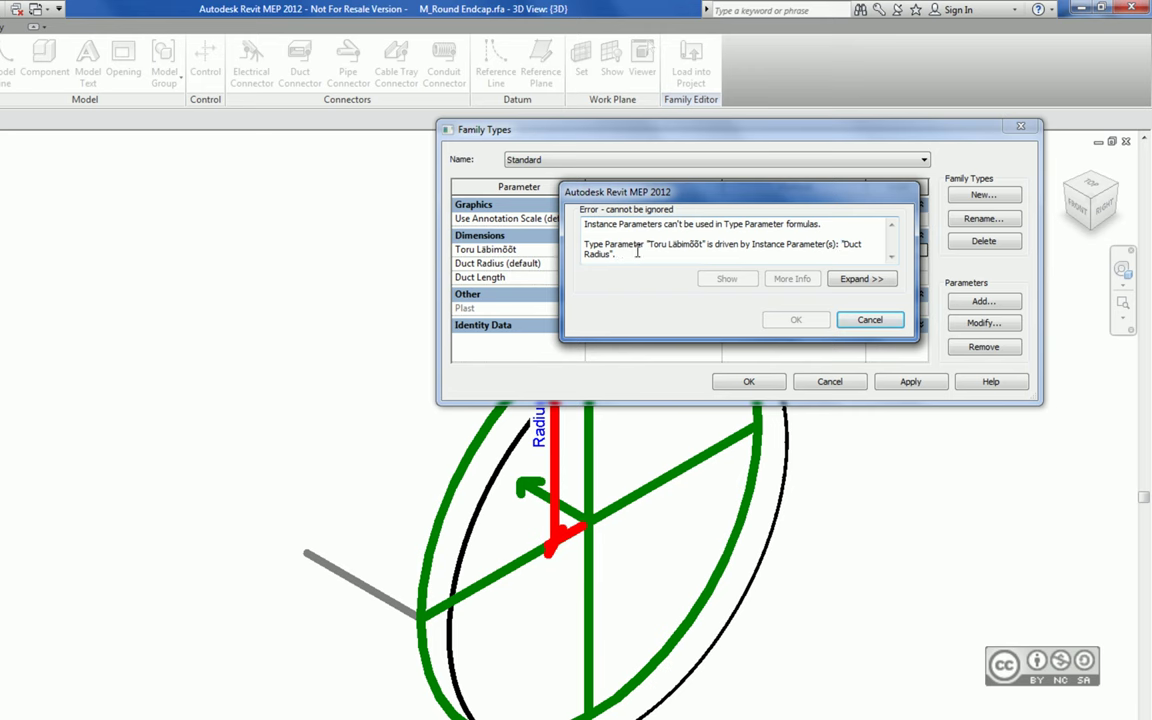
{"action": "left_click", "coordinate": [867, 319]}
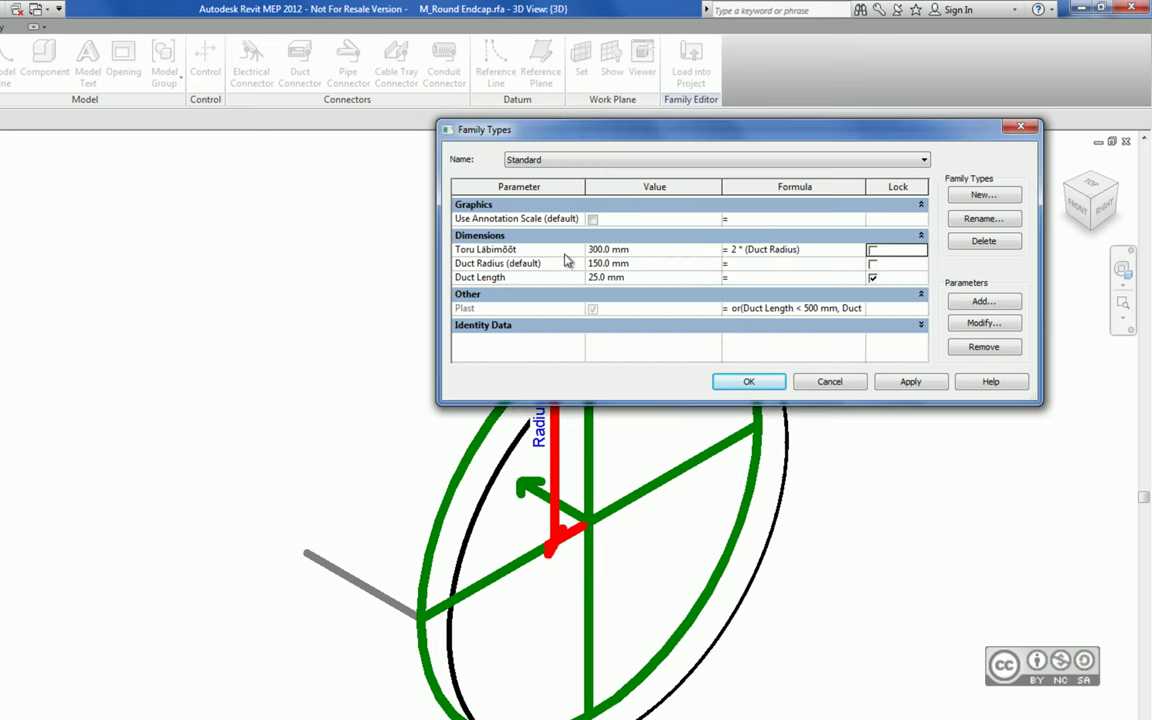
{"action": "left_click", "coordinate": [760, 384]}
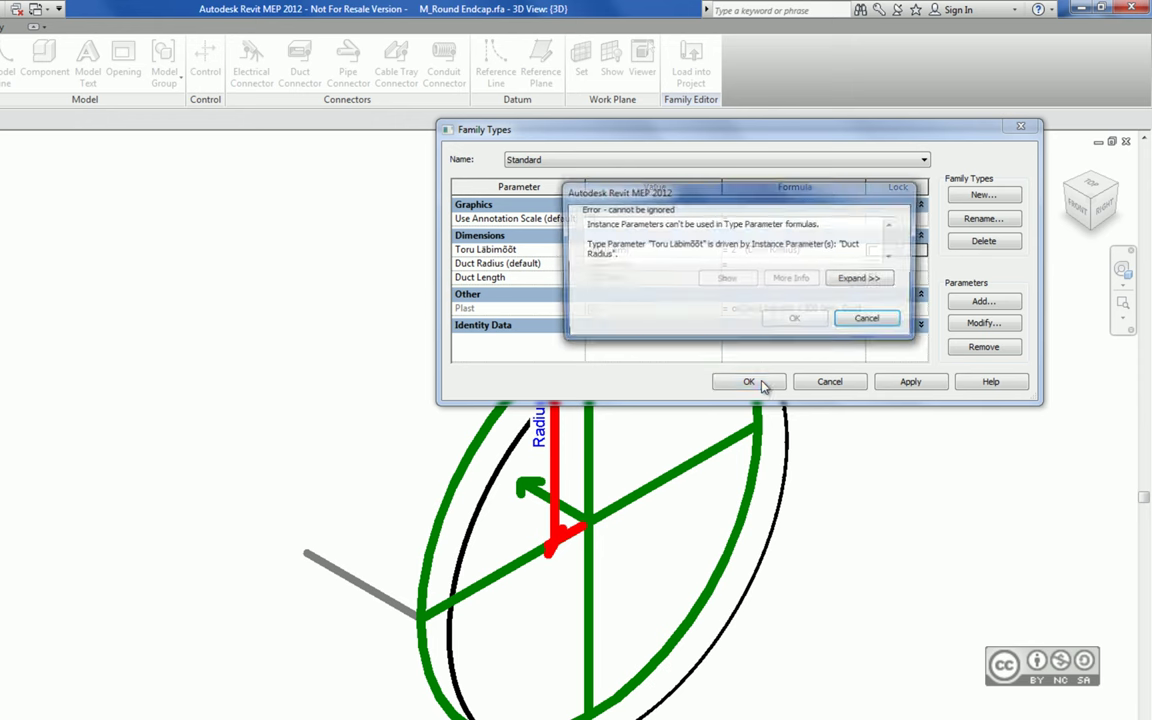
{"action": "key", "text": "Escape"}
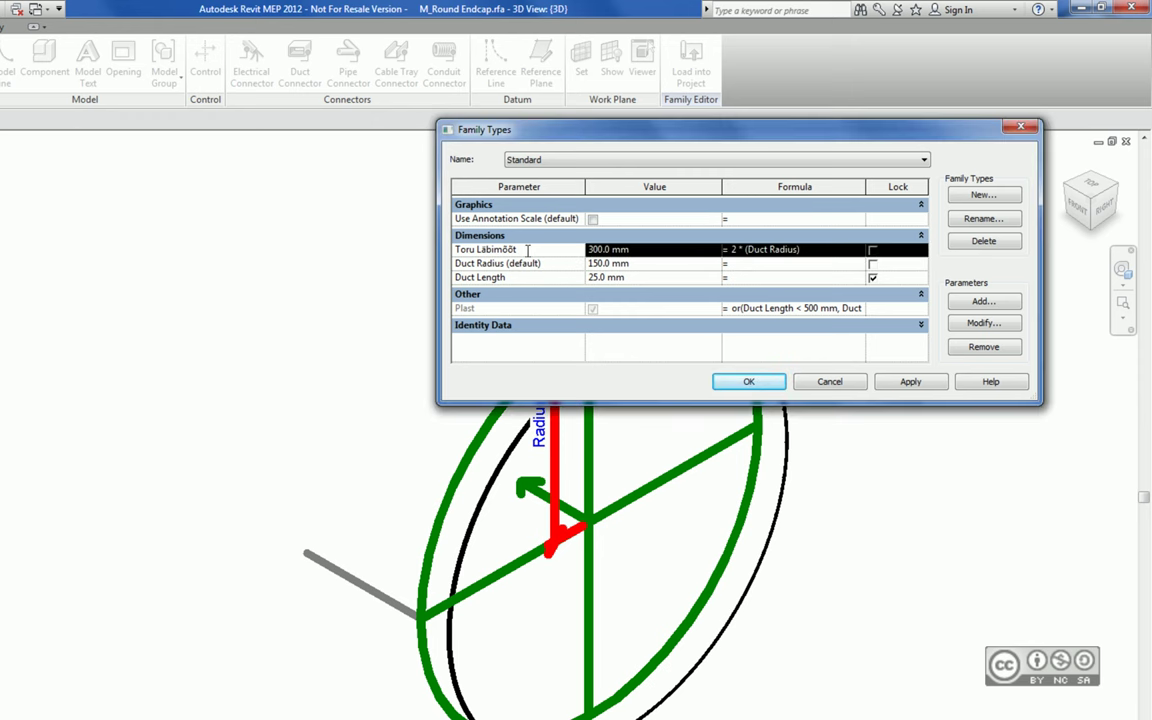
Step: Remove the Toru Läbimõõt parameter and confirm the deletion
{"action": "left_click", "coordinate": [983, 347]}
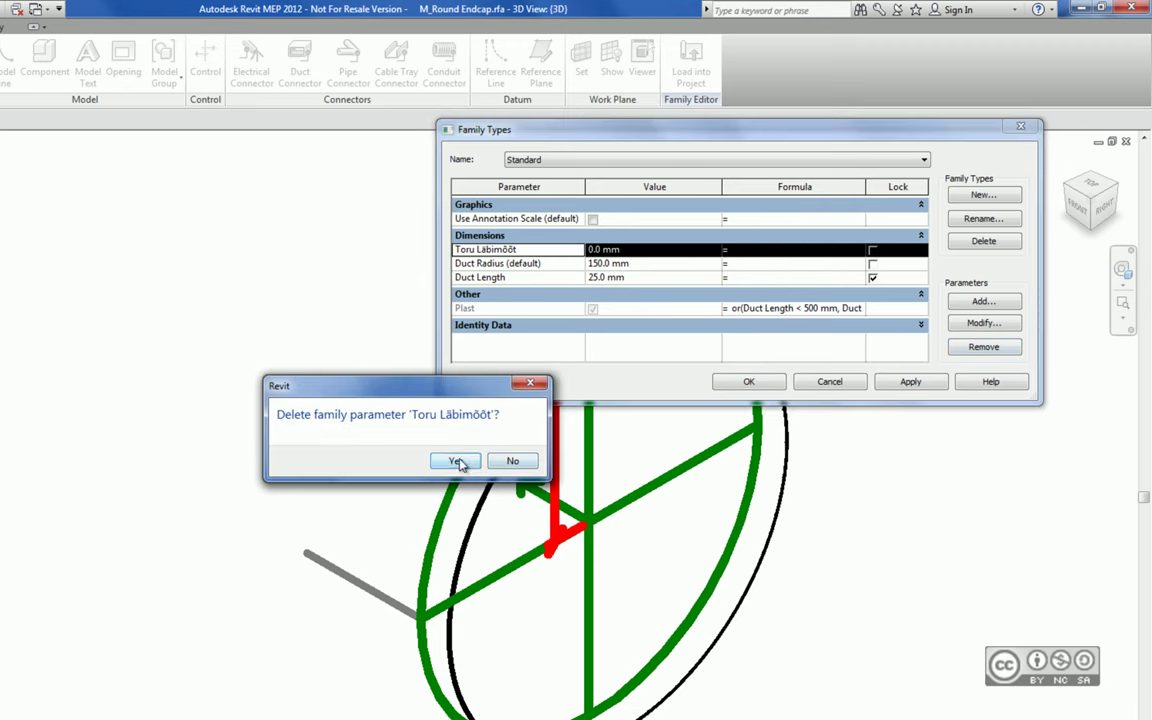
{"action": "left_click", "coordinate": [415, 418]}
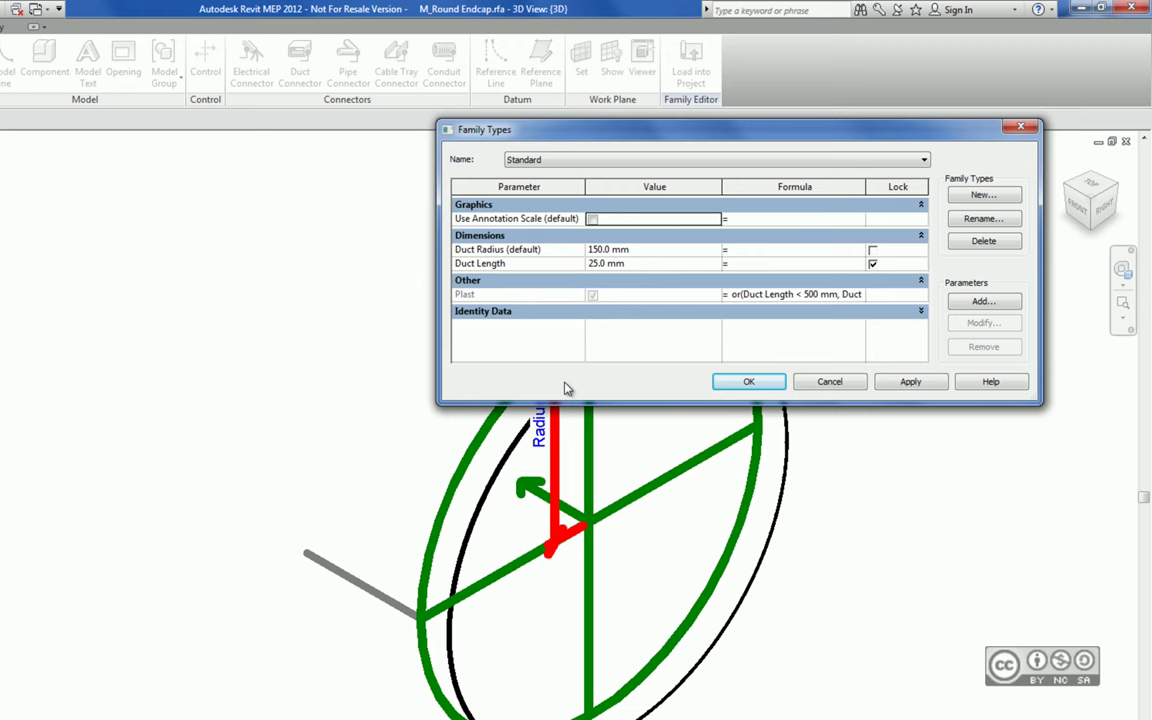
Step: Expand Identity Data to review Keynote, Model, Manufacturer and Cost, then close Family Types
{"action": "left_click", "coordinate": [919, 312]}
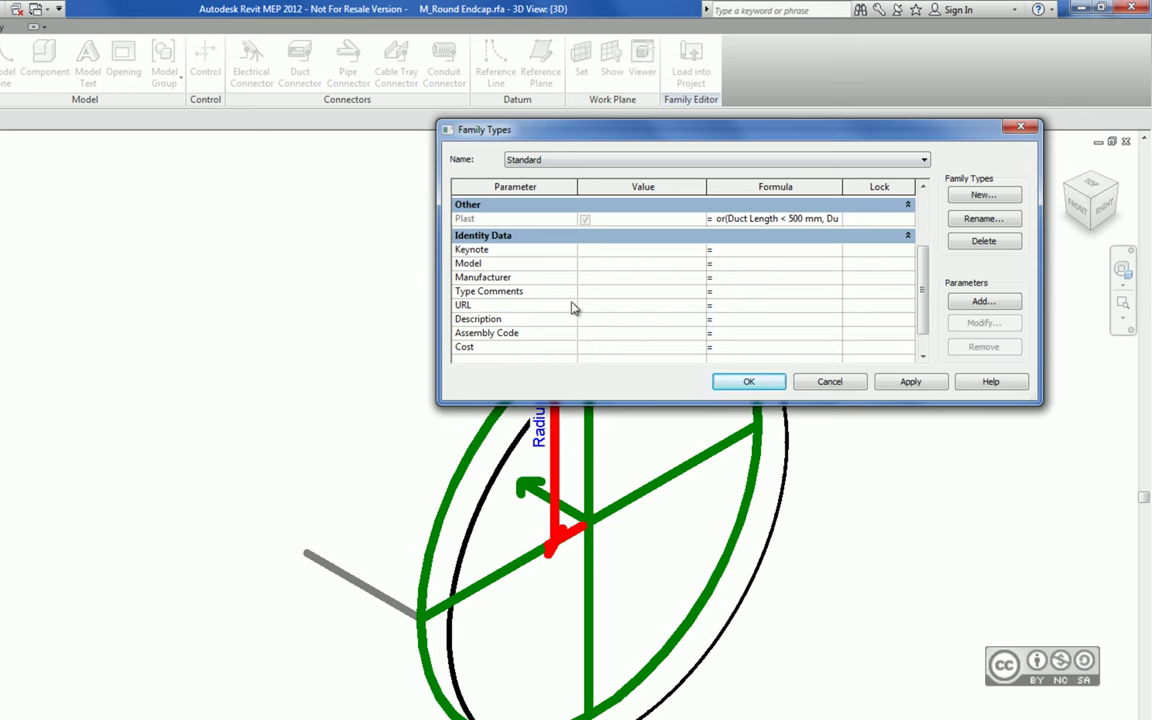
{"action": "left_click_drag", "start_coordinate": [920, 332], "coordinate": [920, 280]}
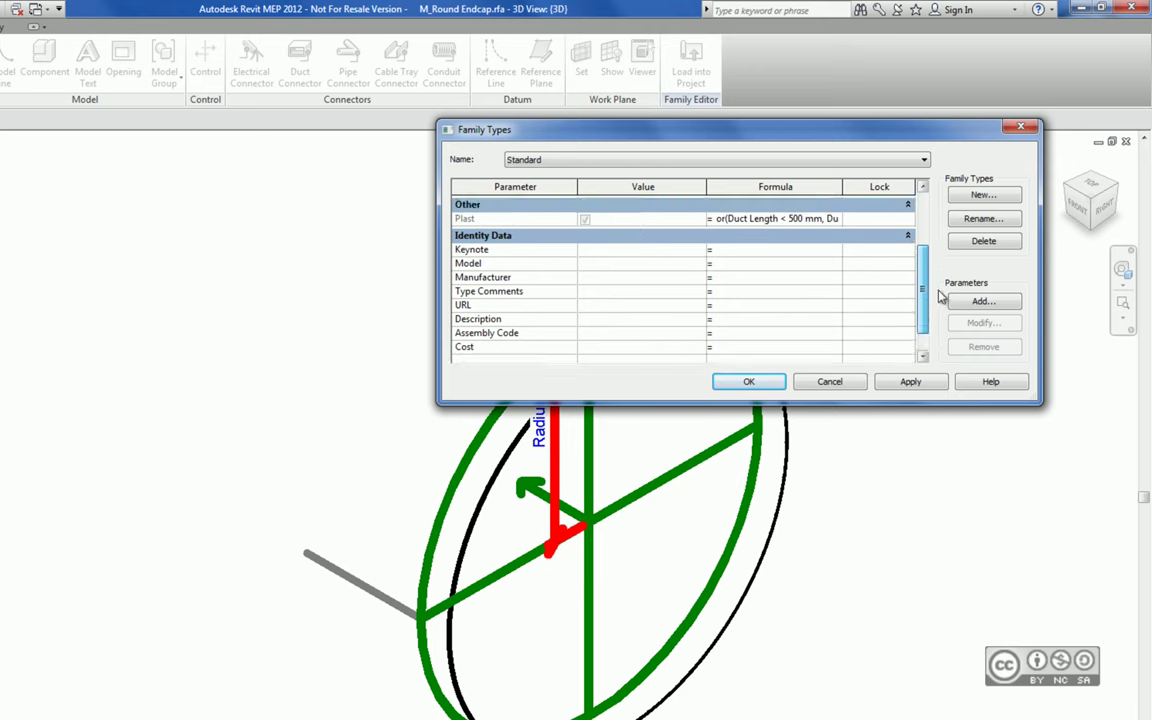
{"action": "left_click", "coordinate": [779, 384]}
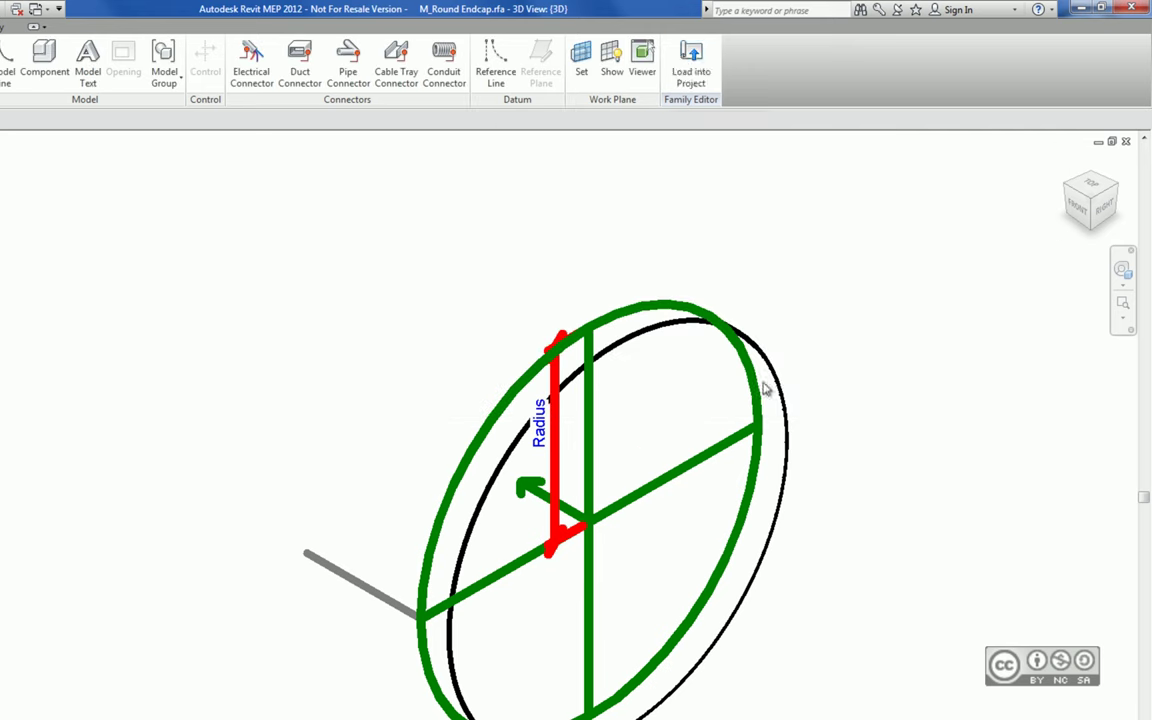
Step: Load the M_Round Endcap family into Project3
{"action": "left_click", "coordinate": [695, 62]}
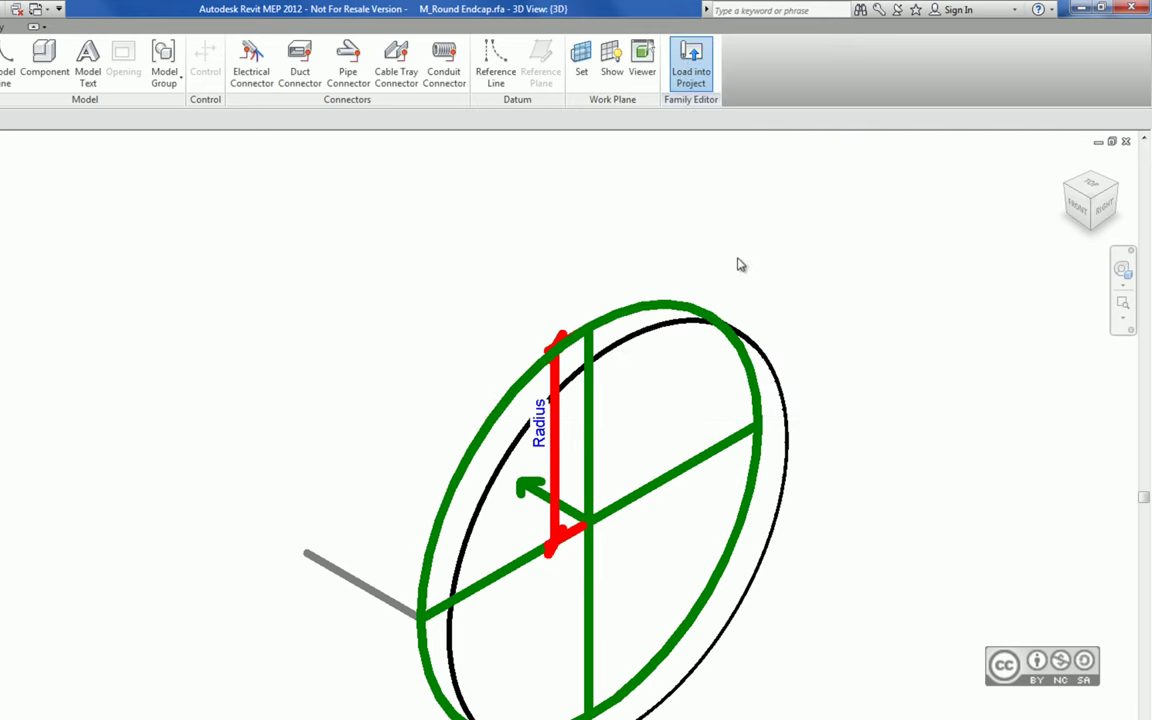
{"action": "key", "text": "Return"}
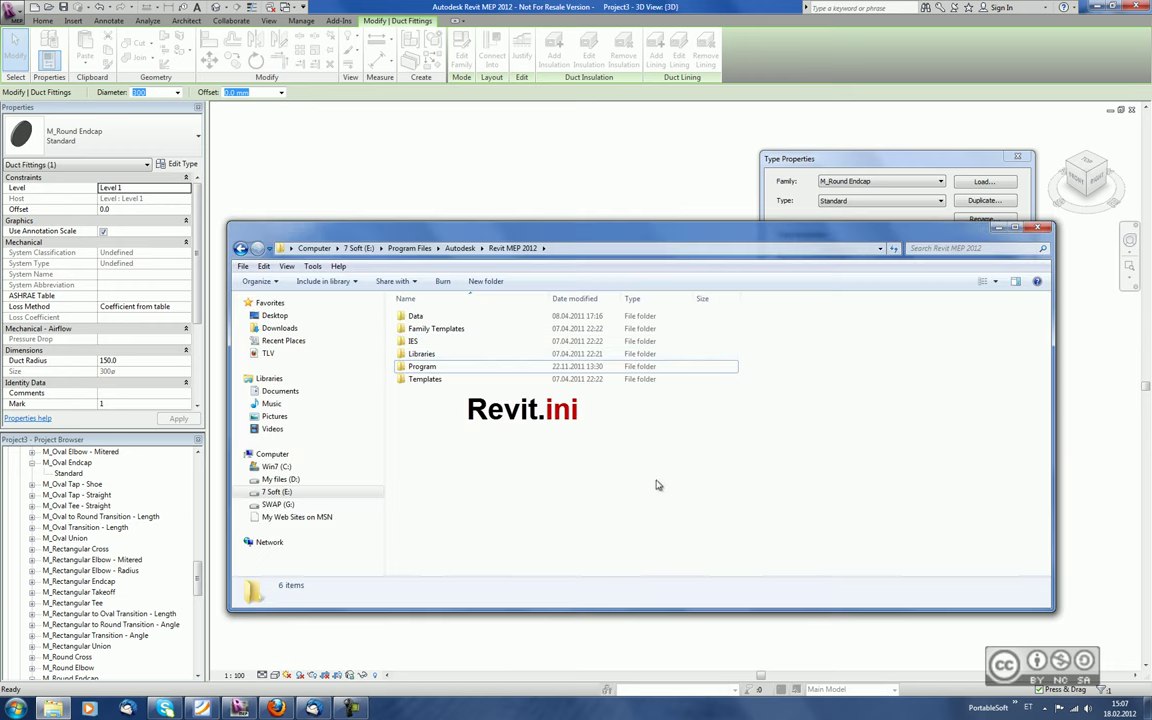
Step: Search the Revit folder for revit.ini and open it in Notepad
{"action": "left_click", "coordinate": [990, 249]}
{"action": "type", "text": "revit"}
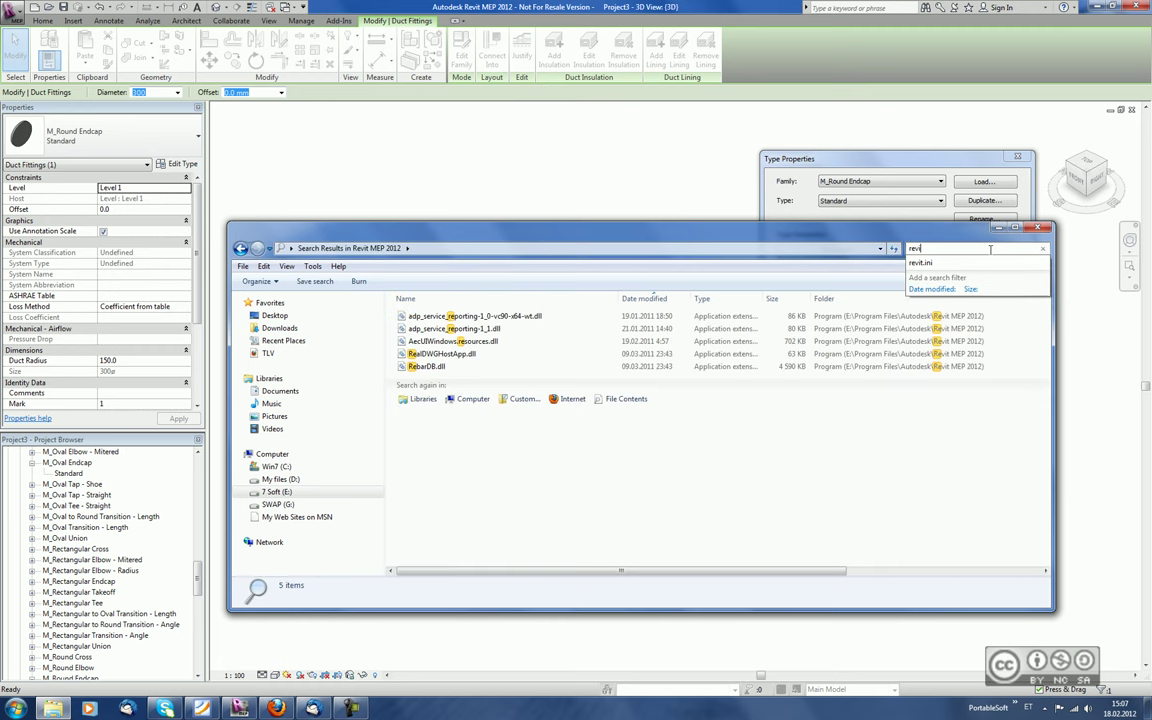
{"action": "type", "text": ".ini"}
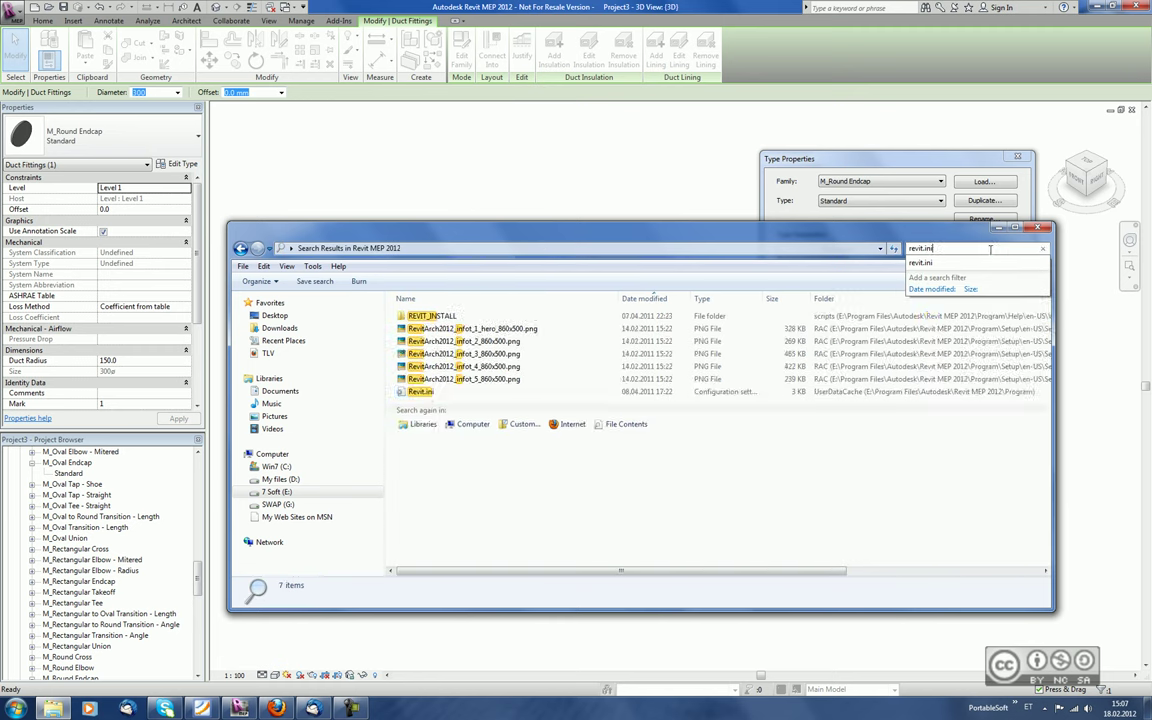
{"action": "left_click", "coordinate": [450, 316]}
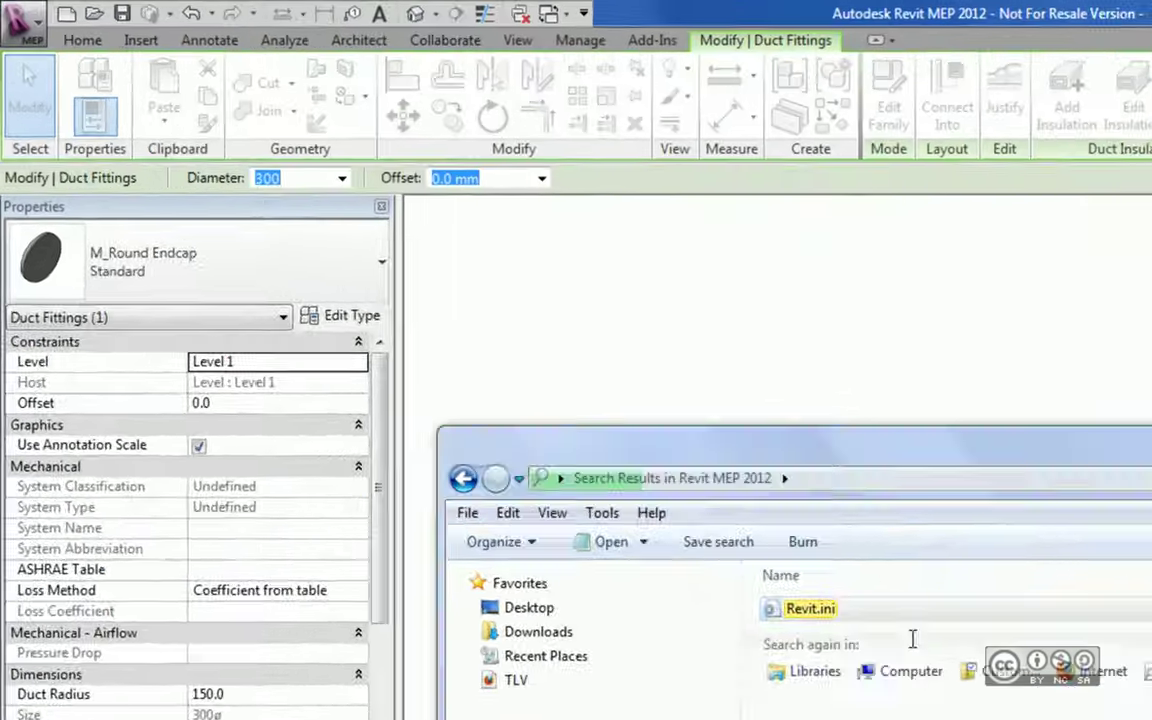
{"action": "double_click", "coordinate": [577, 410]}
Step: Copy the LookupTableLocation path C:\ProgramData\Autodesk\RME 2012\Lookup Tables\ and close Notepad
{"action": "left_click_drag", "start_coordinate": [22, 594], "coordinate": [675, 596]}
{"action": "left_click_drag", "start_coordinate": [261, 594], "coordinate": [828, 596]}
{"action": "key", "text": "ctrl+c"}
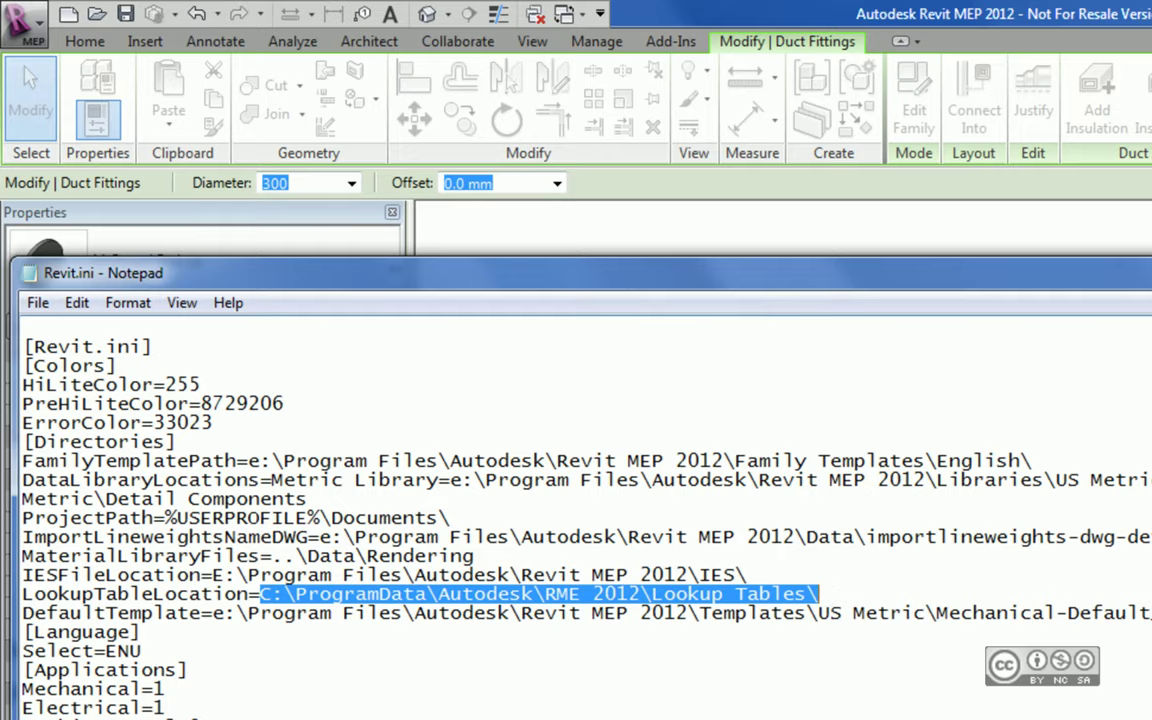
{"action": "key", "text": "alt+F4"}
{"action": "left_click", "coordinate": [865, 492]}
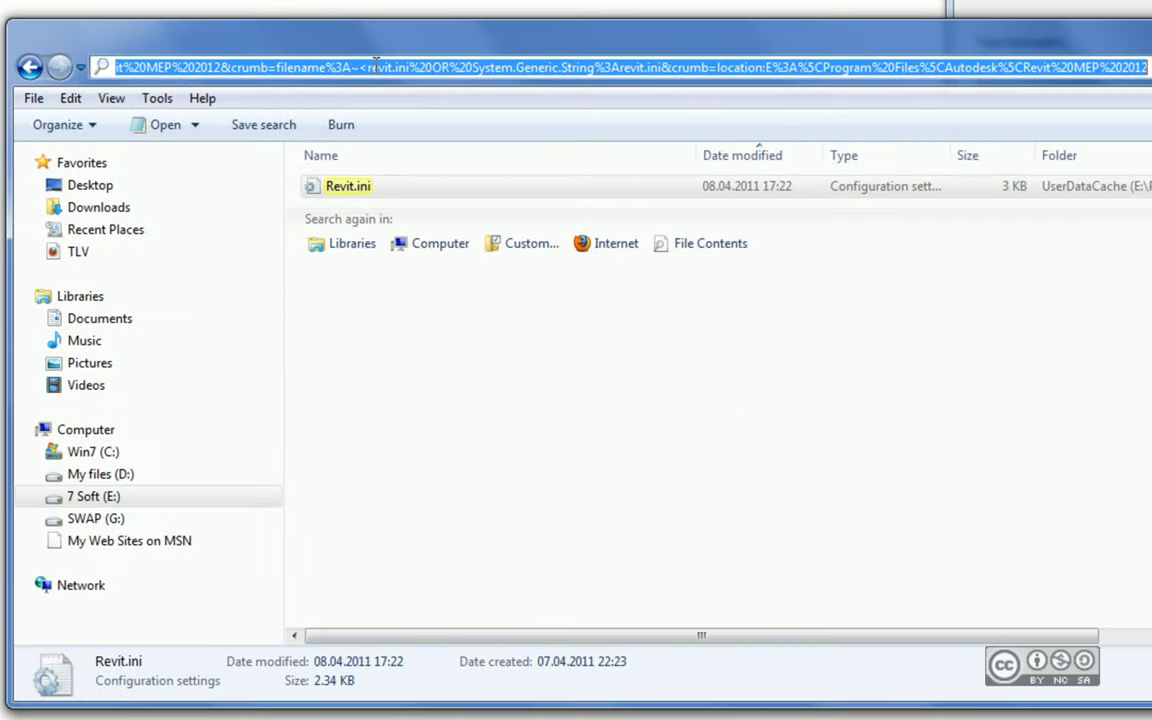
Step: Navigate to the copied Lookup Tables path and into its Pipe folder
{"action": "key", "text": "ctrl+v"}
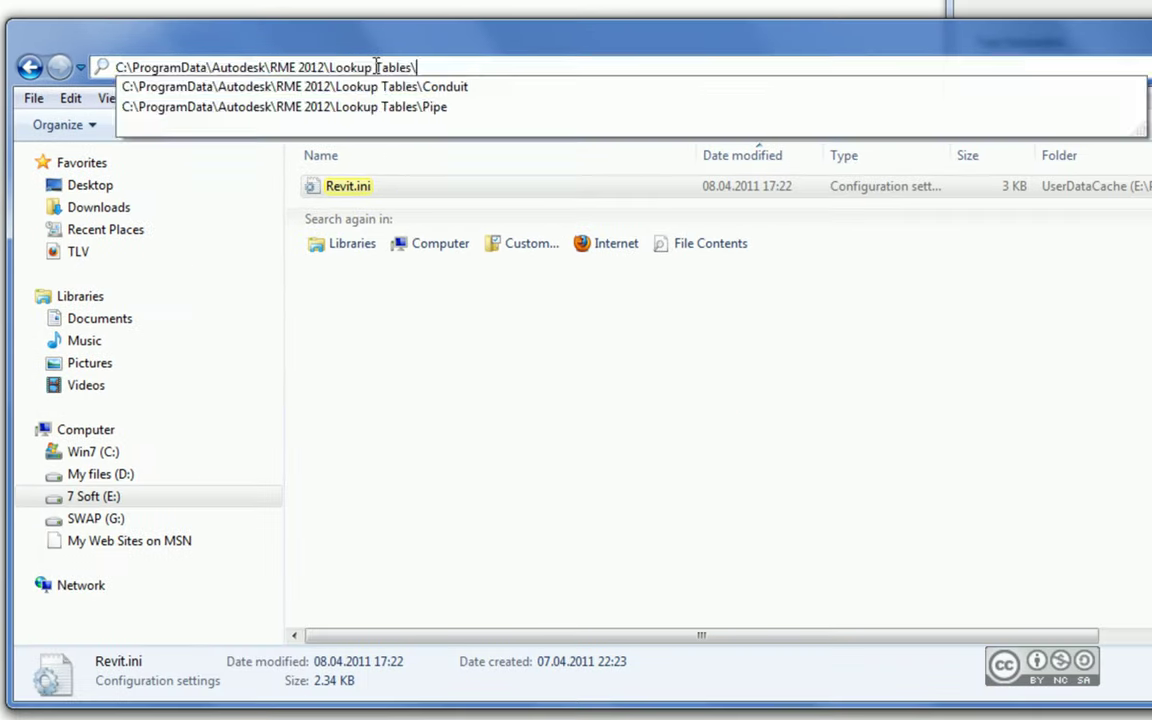
{"action": "key", "text": "Return"}
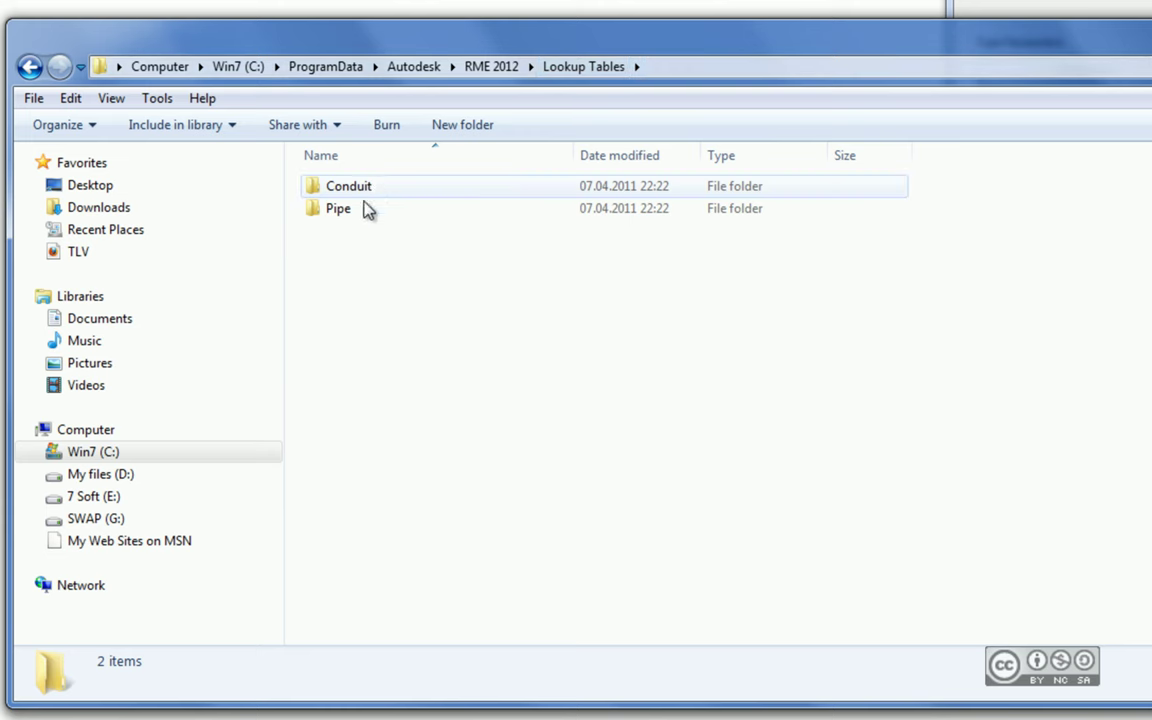
{"action": "double_click", "coordinate": [338, 212]}
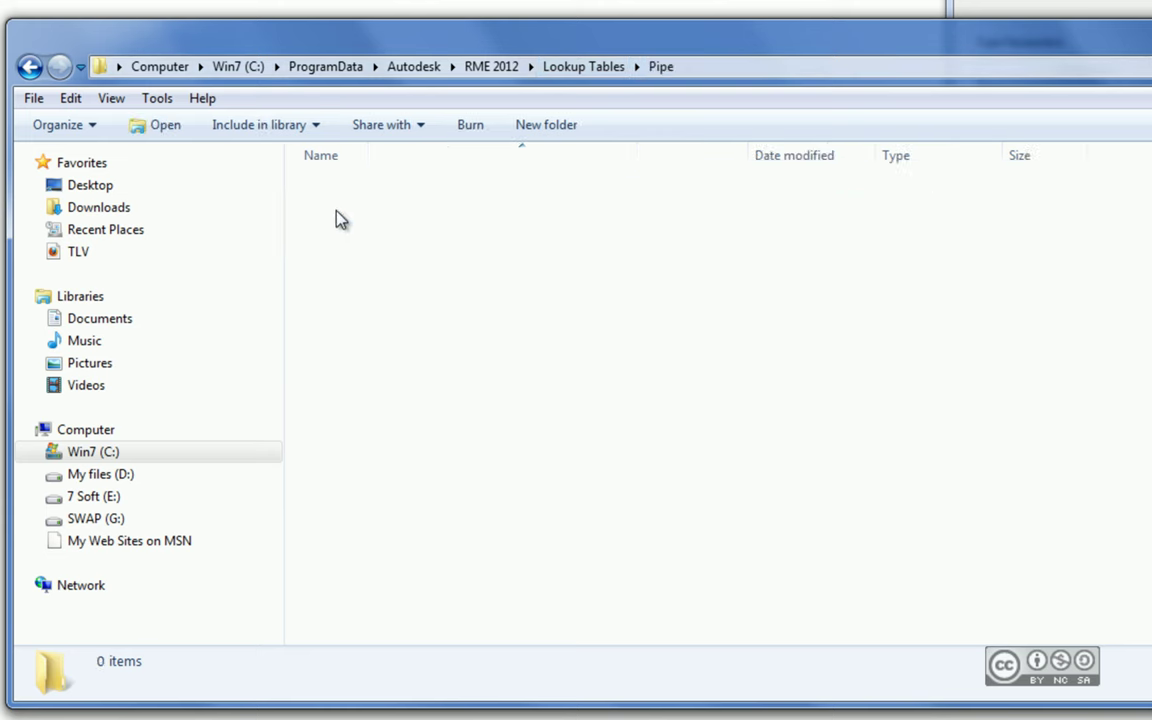
Step: Open Coupling without Bands - Threaded - MI - Class 300.csv from the Pipe lookup tables
{"action": "scroll", "coordinate": [600, 455], "scroll_direction": "down", "scroll_amount": 1}
{"action": "scroll", "coordinate": [600, 455], "scroll_direction": "down", "scroll_amount": 6}
{"action": "scroll", "coordinate": [600, 455], "scroll_direction": "down", "scroll_amount": 6}
{"action": "scroll", "coordinate": [600, 455], "scroll_direction": "down", "scroll_amount": 6}
{"action": "scroll", "coordinate": [600, 455], "scroll_direction": "down", "scroll_amount": 6}
{"action": "scroll", "coordinate": [600, 455], "scroll_direction": "down", "scroll_amount": 1}
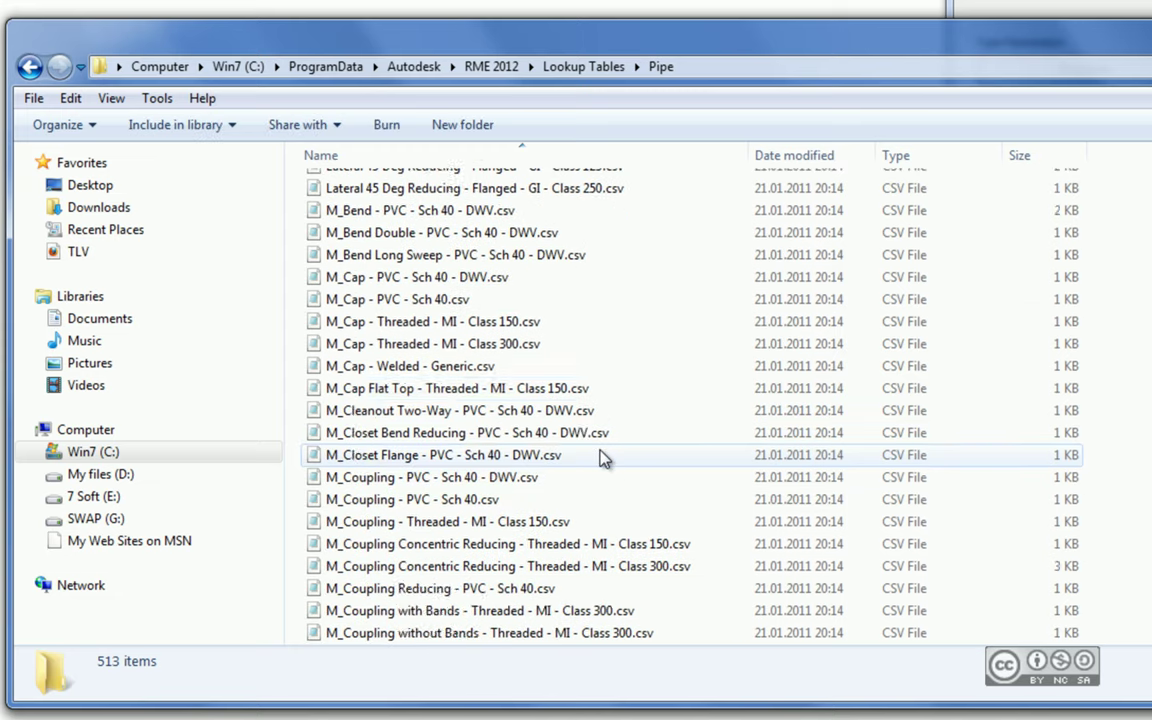
{"action": "scroll", "coordinate": [600, 455], "scroll_direction": "down", "scroll_amount": 7}
{"action": "scroll", "coordinate": [600, 455], "scroll_direction": "down", "scroll_amount": 1}
{"action": "scroll", "coordinate": [600, 455], "scroll_direction": "down", "scroll_amount": 10}
{"action": "scroll", "coordinate": [600, 455], "scroll_direction": "down", "scroll_amount": 6}
{"action": "scroll", "coordinate": [600, 455], "scroll_direction": "down", "scroll_amount": 3}
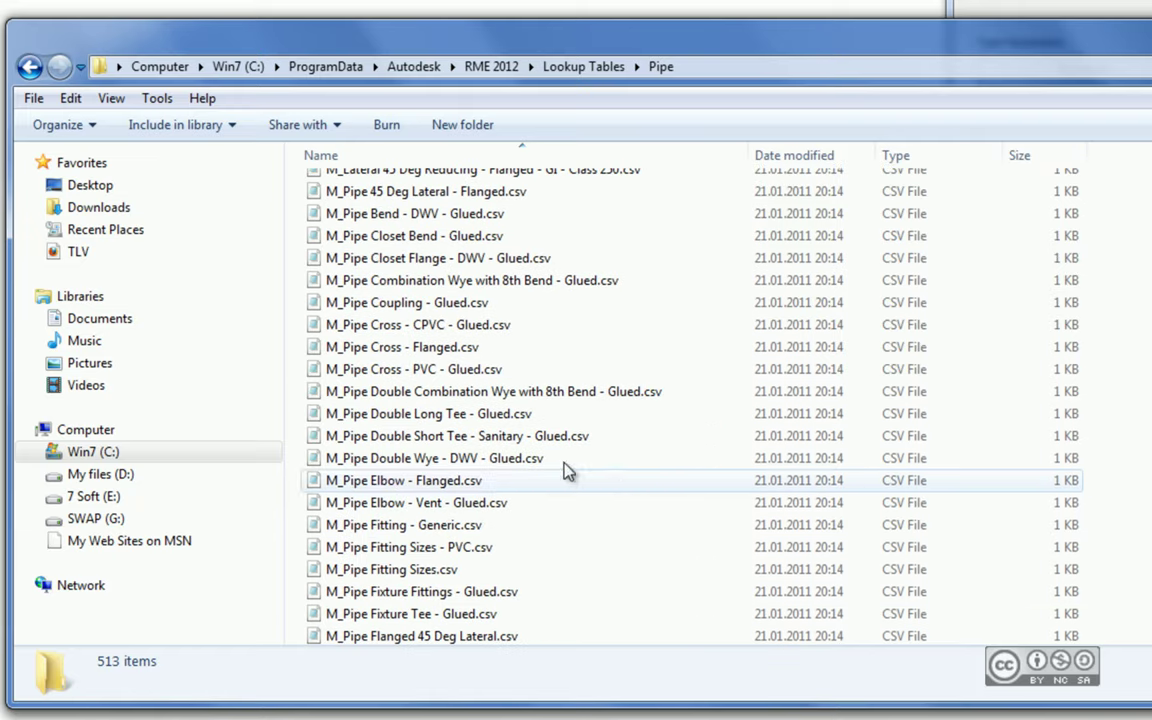
{"action": "scroll", "coordinate": [490, 372], "scroll_direction": "up", "scroll_amount": 15}
{"action": "scroll", "coordinate": [485, 340], "scroll_direction": "up", "scroll_amount": 5}
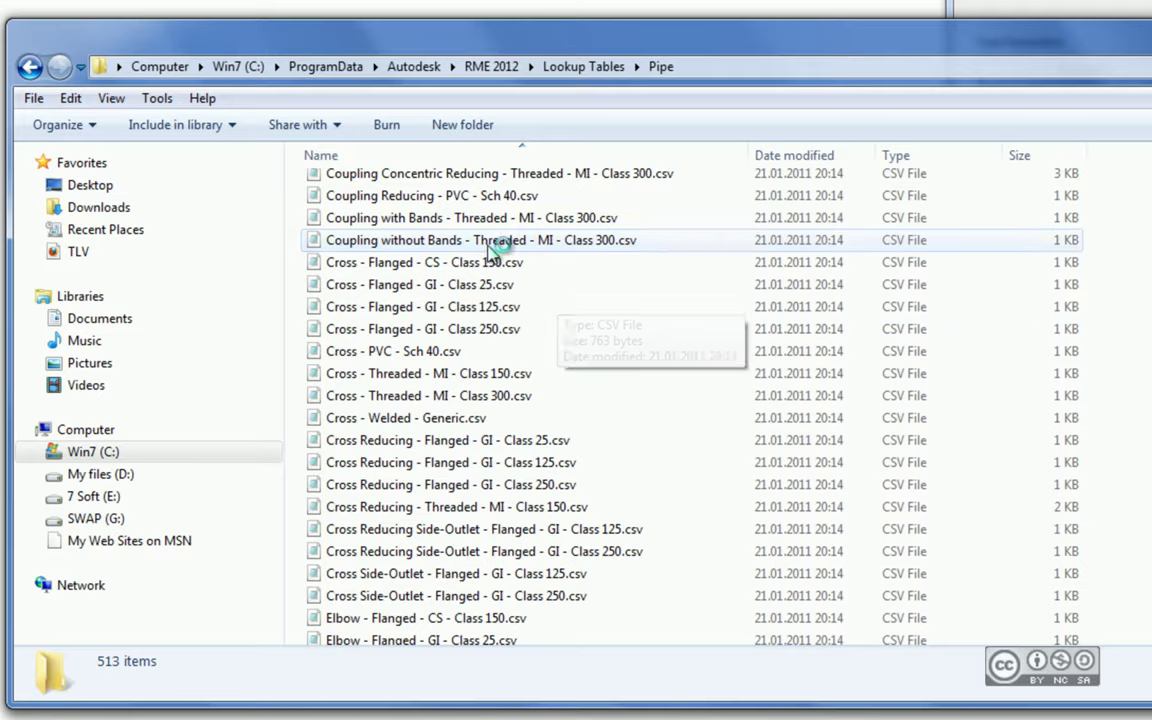
{"action": "double_click", "coordinate": [485, 240]}
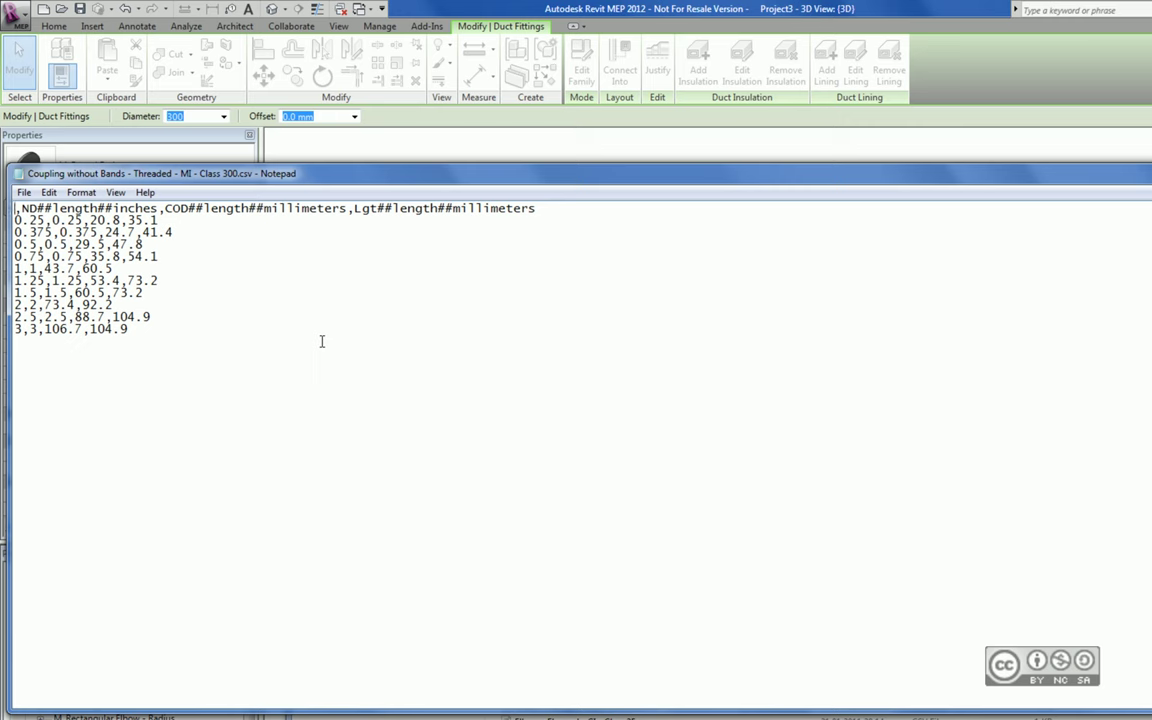
Step: Close the coupling CSV and return to Revit's US Metric family library
{"action": "key", "text": "alt+F4"}
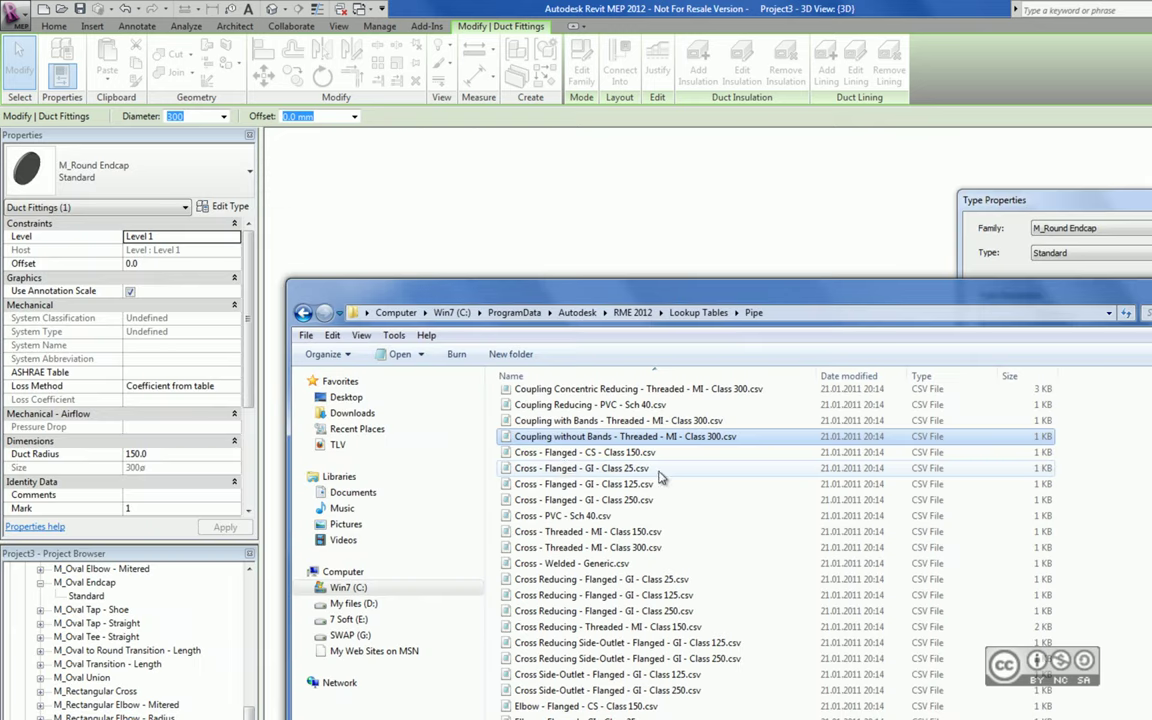
{"action": "mouse_move", "coordinate": [659, 450]}
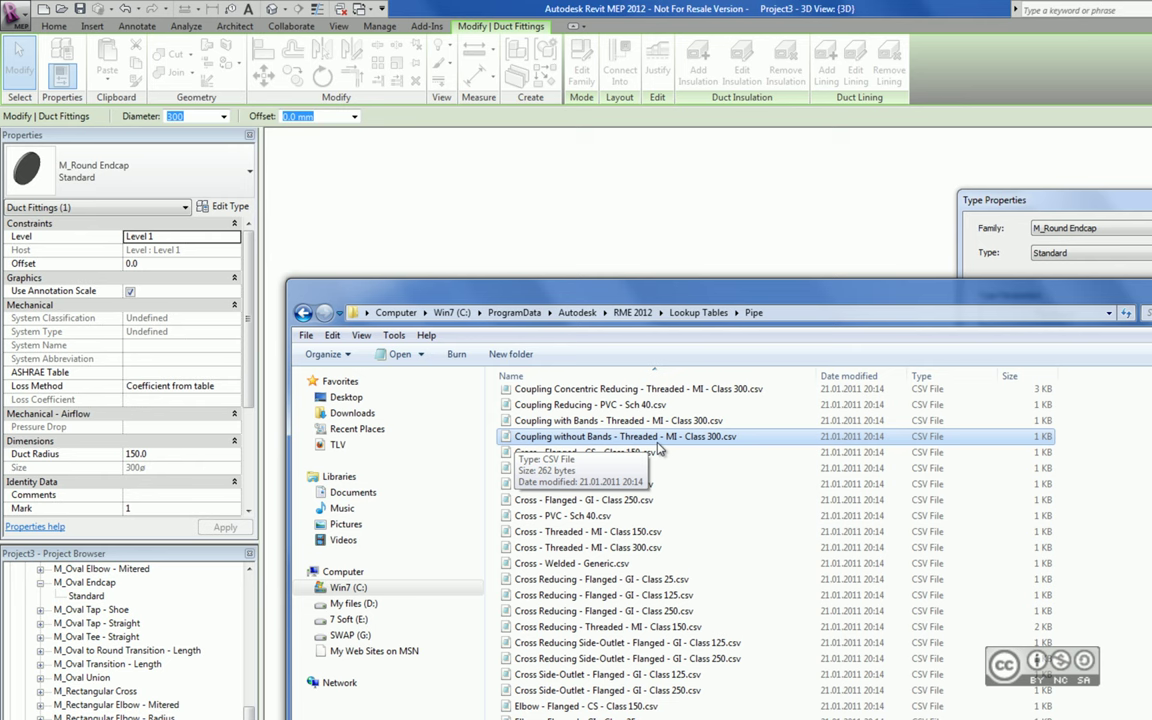
{"action": "scroll", "coordinate": [607, 400], "scroll_direction": "up", "scroll_amount": 6}
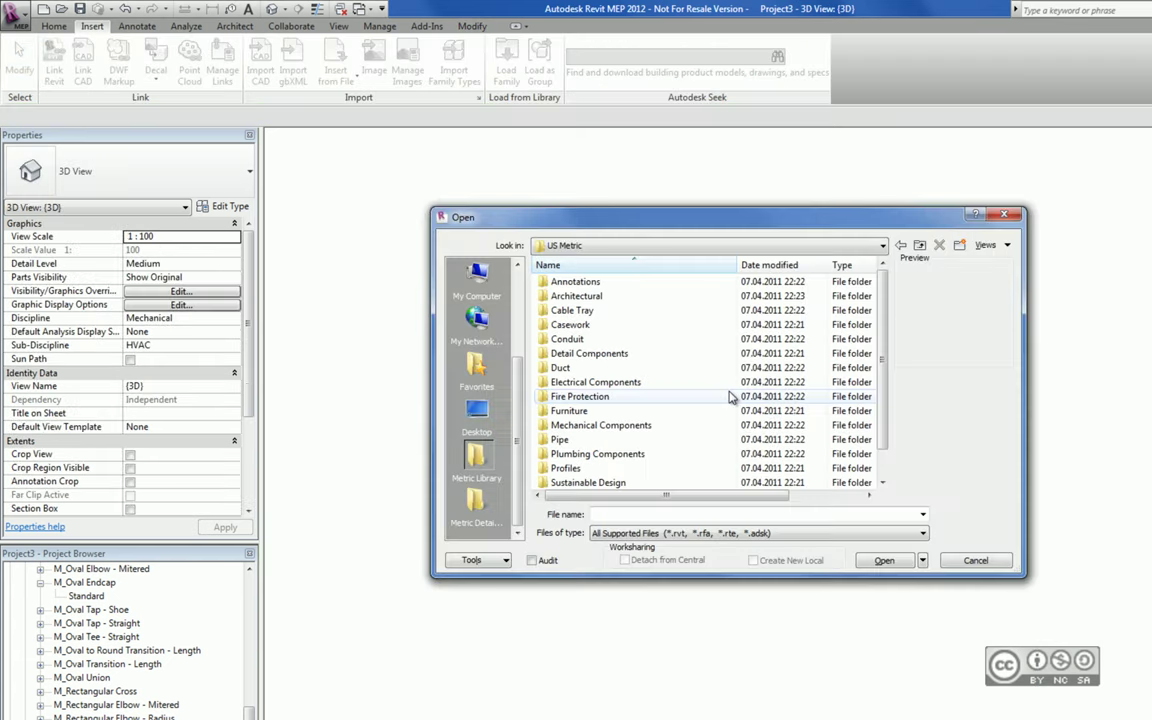
Step: Open the Pipe family M_Bend - PVC - Sch 40 - DWV and view its Wall Thickness formula
{"action": "double_click", "coordinate": [560, 439]}
{"action": "left_click", "coordinate": [600, 281]}
{"action": "left_click", "coordinate": [884, 560]}
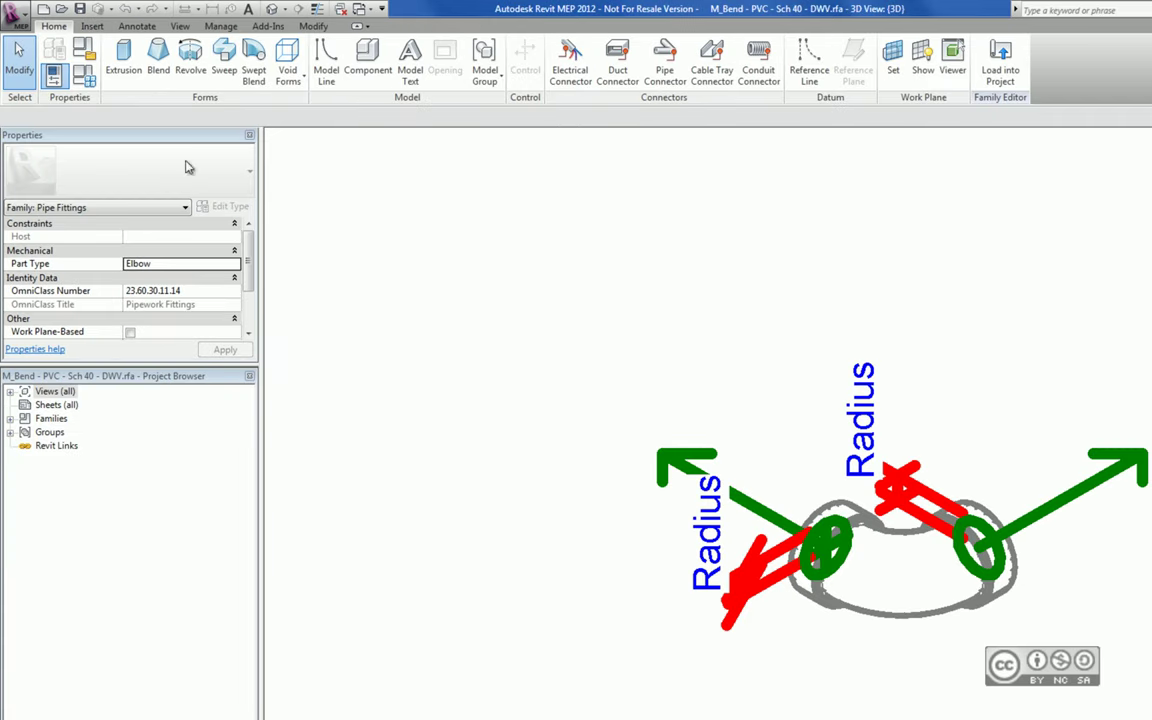
{"action": "left_click", "coordinate": [88, 80]}
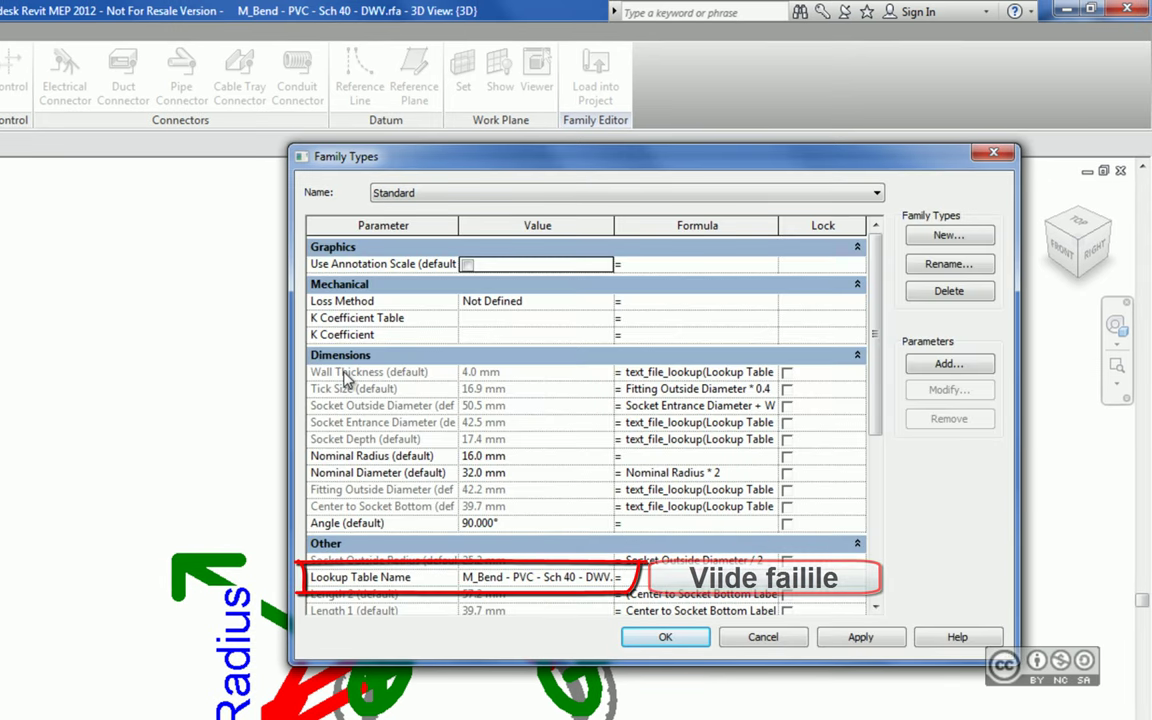
{"action": "left_click", "coordinate": [670, 373]}
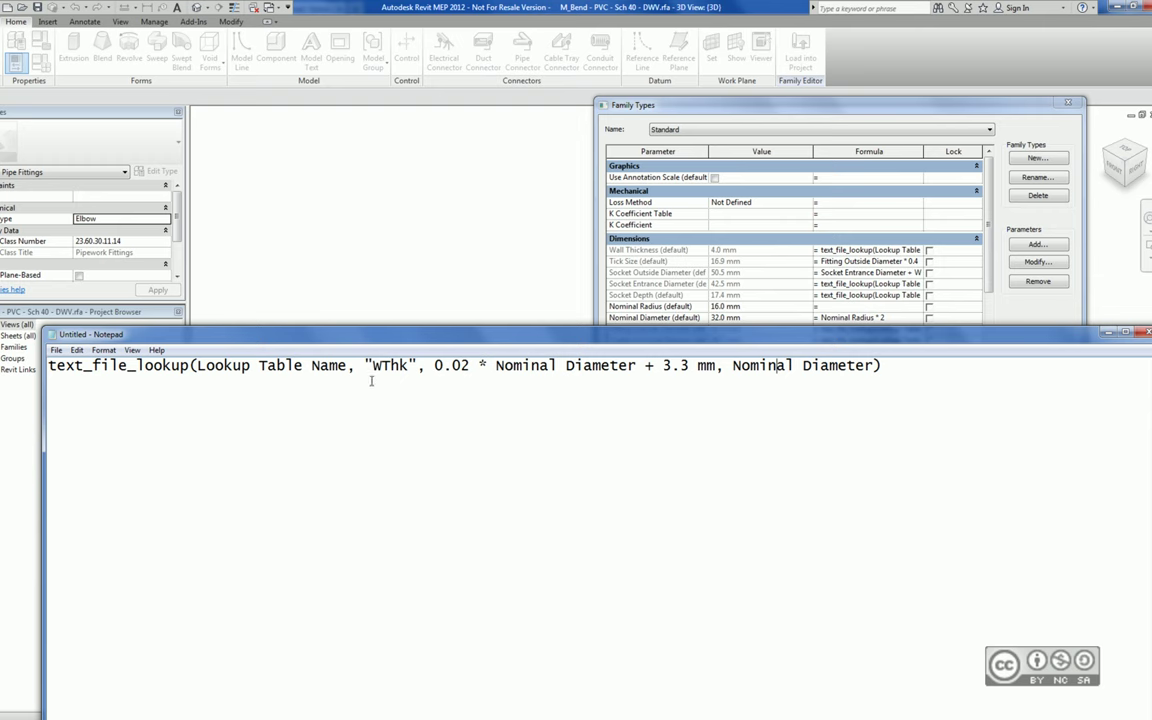
Step: Match the formula's "WThk" argument with the WThk header in Bend - PVC - Sch 40 - DWV.csv
{"action": "left_click_drag", "start_coordinate": [365, 365], "coordinate": [418, 365]}
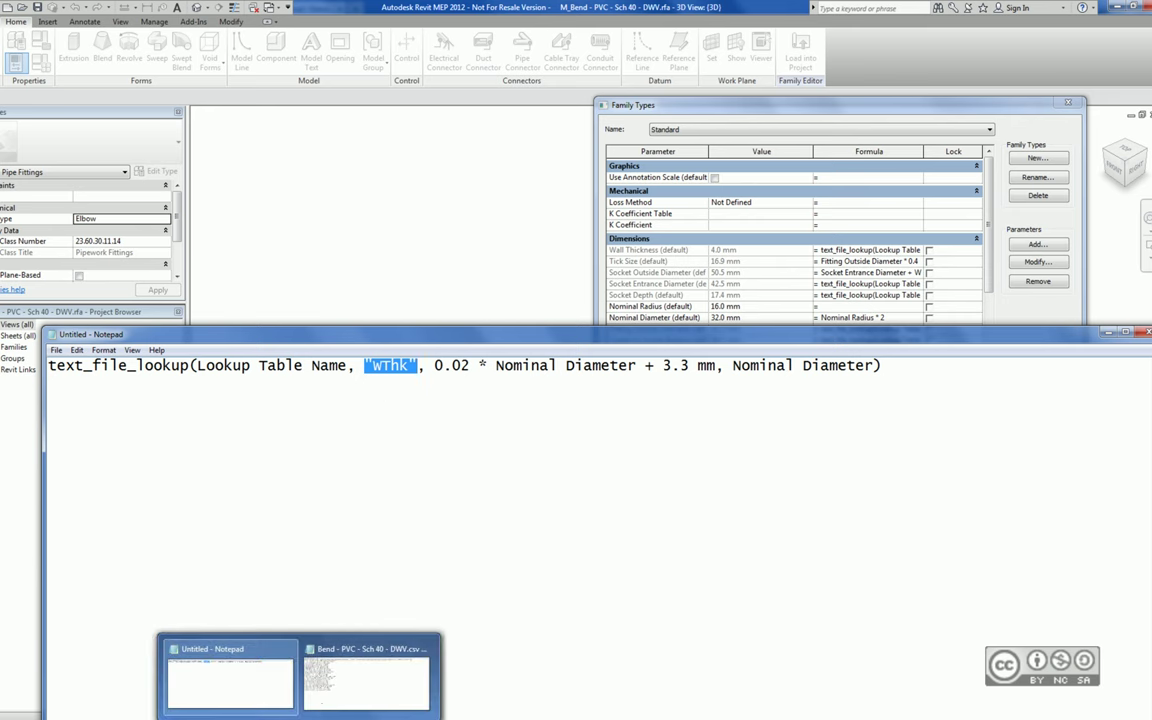
{"action": "left_click", "coordinate": [321, 672]}
{"action": "left_click_drag", "start_coordinate": [391, 331], "coordinate": [451, 412]}
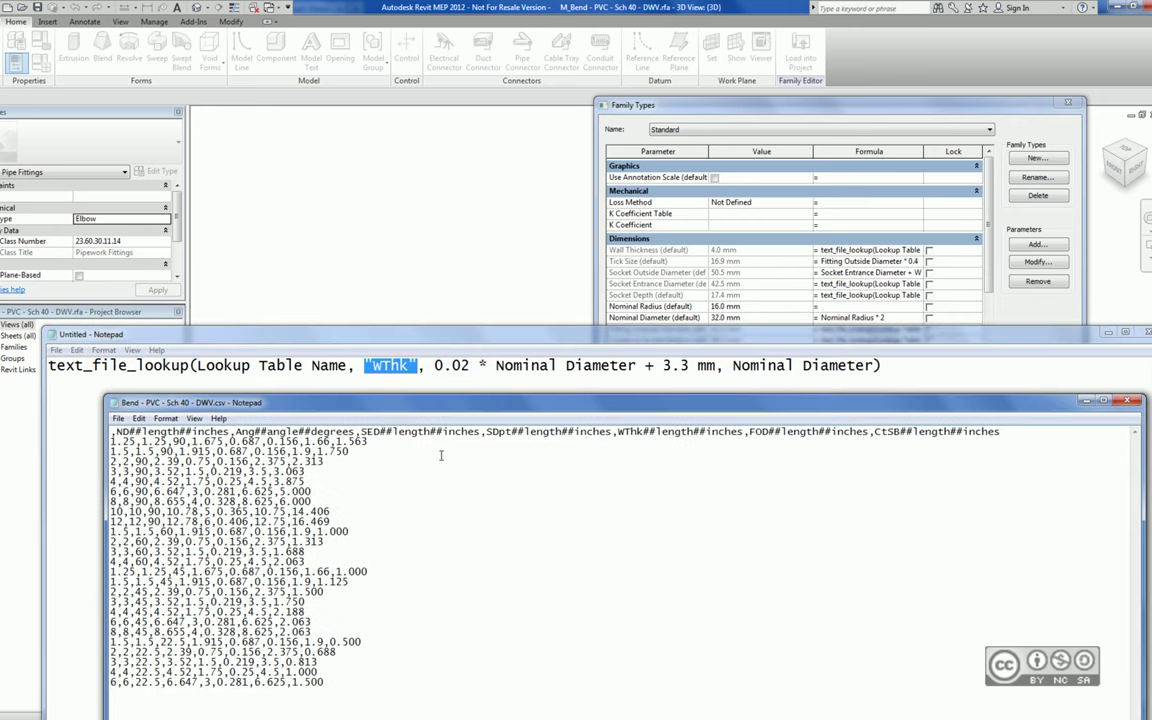
{"action": "left_click_drag", "start_coordinate": [618, 432], "coordinate": [645, 432]}
{"action": "left_click_drag", "start_coordinate": [986, 400], "coordinate": [993, 402]}
{"action": "left_click", "coordinate": [993, 340]}
Step: Match Nominal Diameter with the CSV's ND column, then return to Family Types
{"action": "left_click_drag", "start_coordinate": [733, 365], "coordinate": [871, 373]}
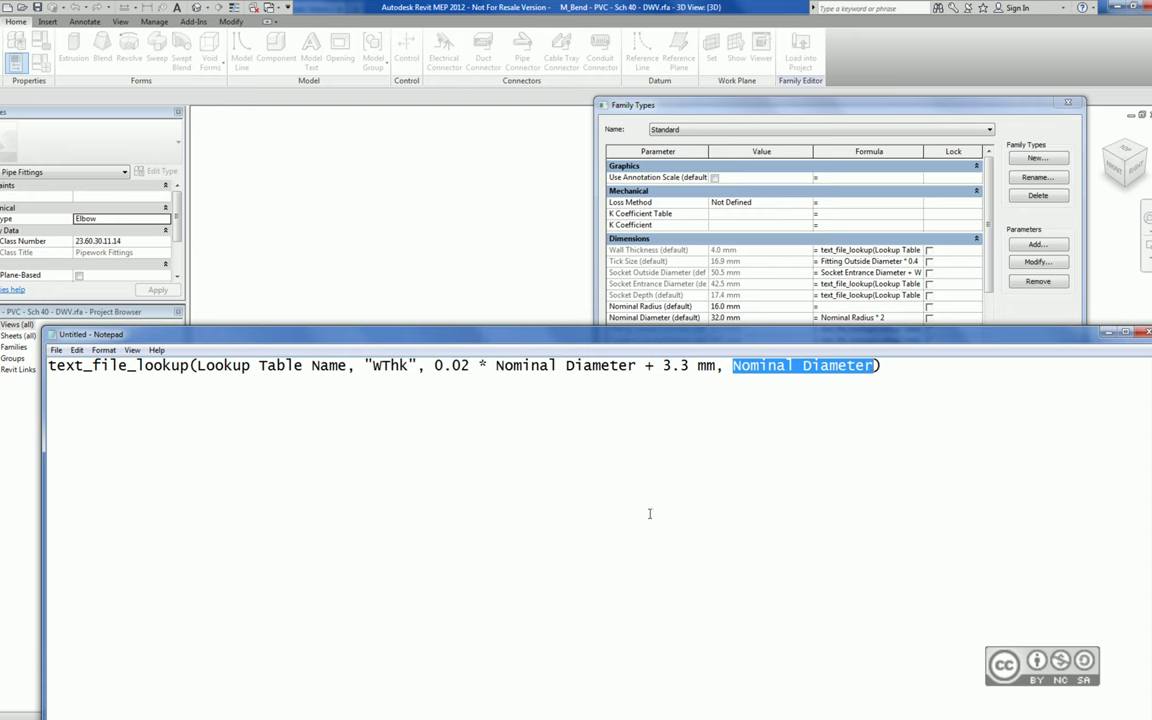
{"action": "left_click", "coordinate": [365, 665]}
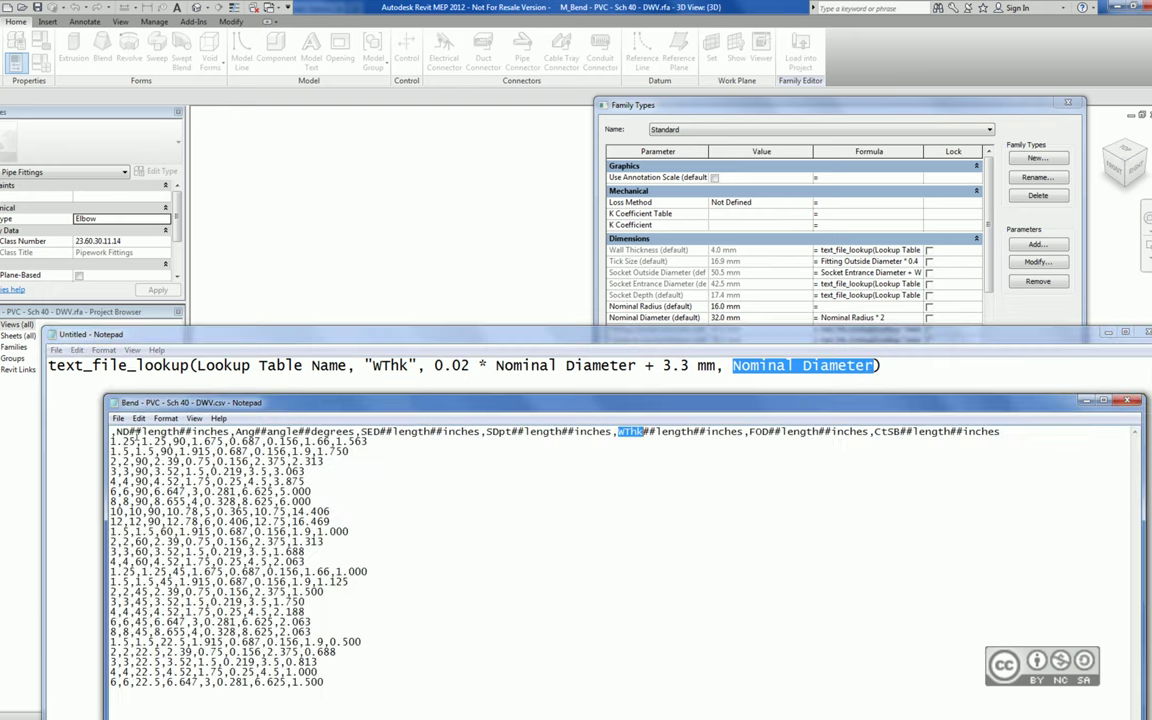
{"action": "left_click_drag", "start_coordinate": [115, 431], "coordinate": [129, 432]}
{"action": "left_click_drag", "start_coordinate": [617, 431], "coordinate": [652, 431]}
{"action": "key", "text": "alt+Tab"}
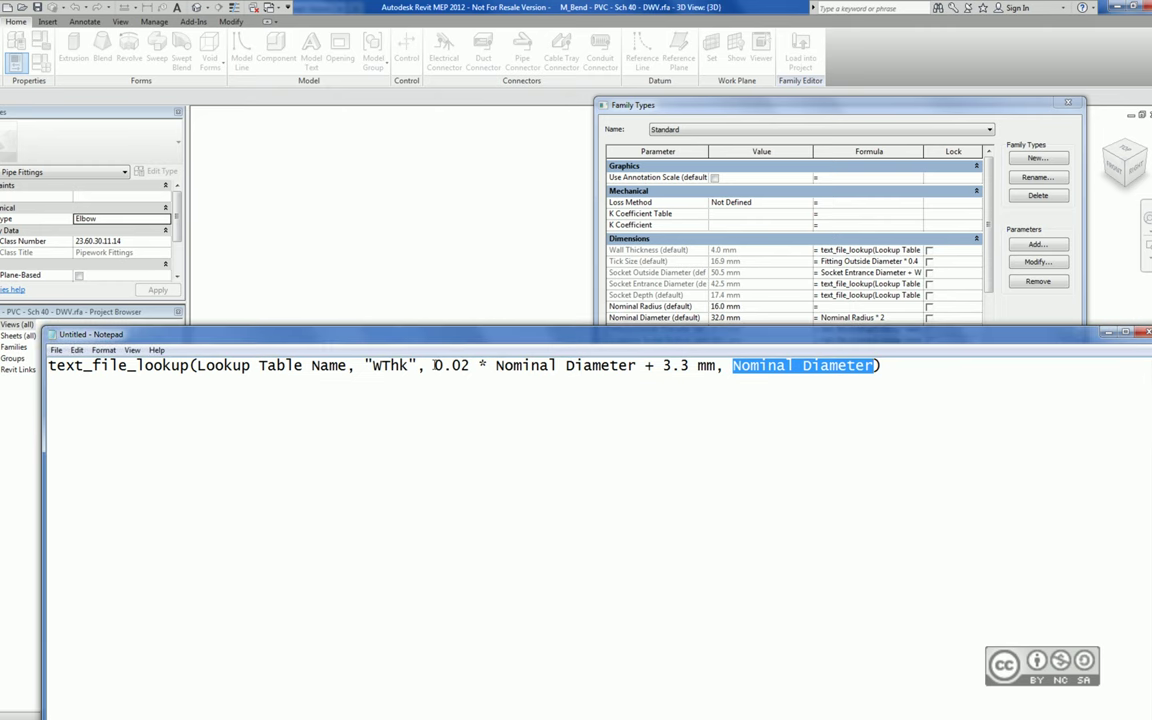
{"action": "left_click_drag", "start_coordinate": [434, 365], "coordinate": [708, 366]}
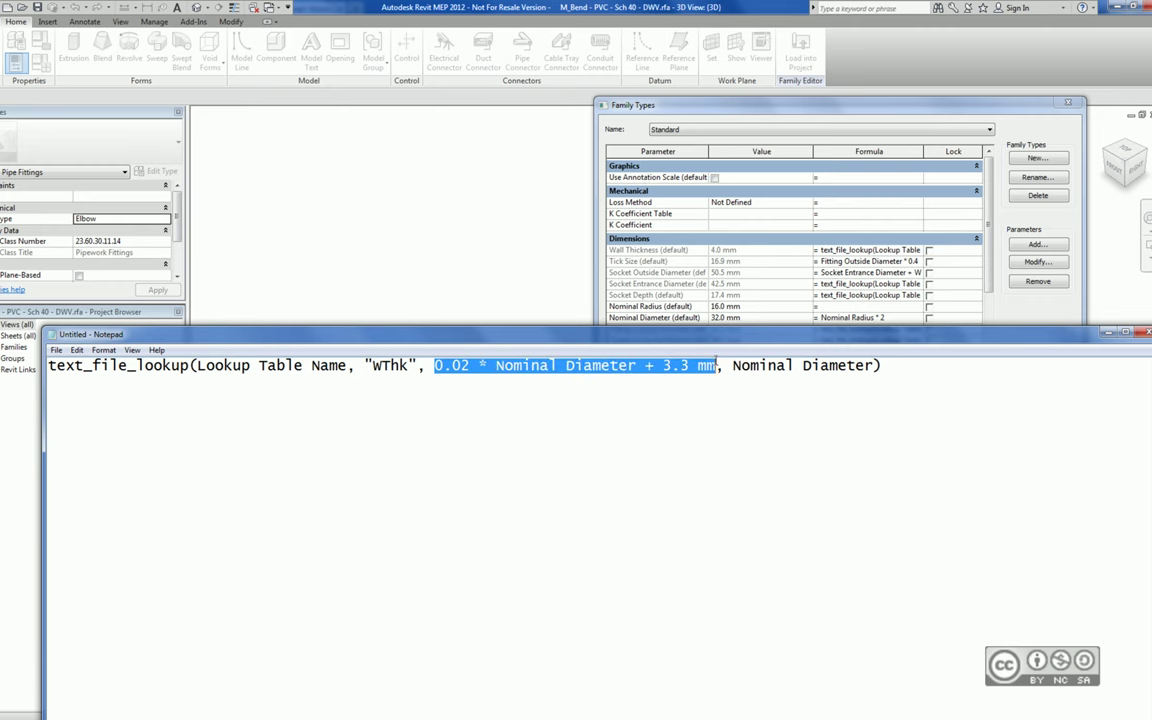
{"action": "key", "text": "alt+Tab"}
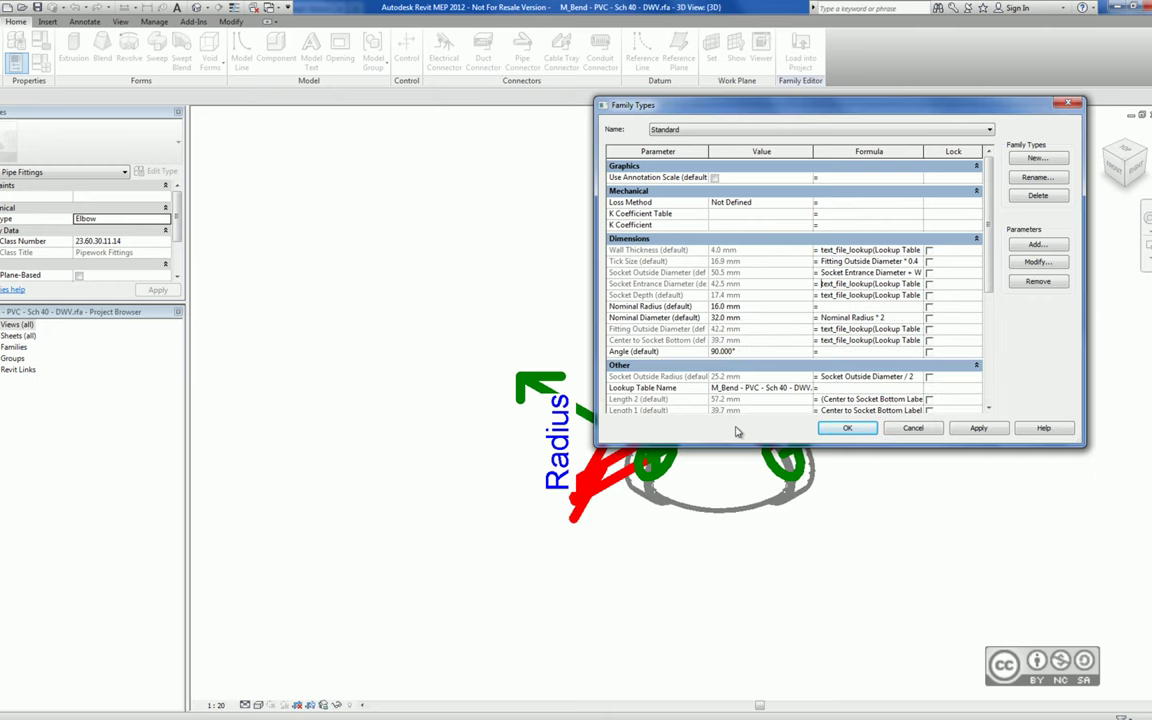